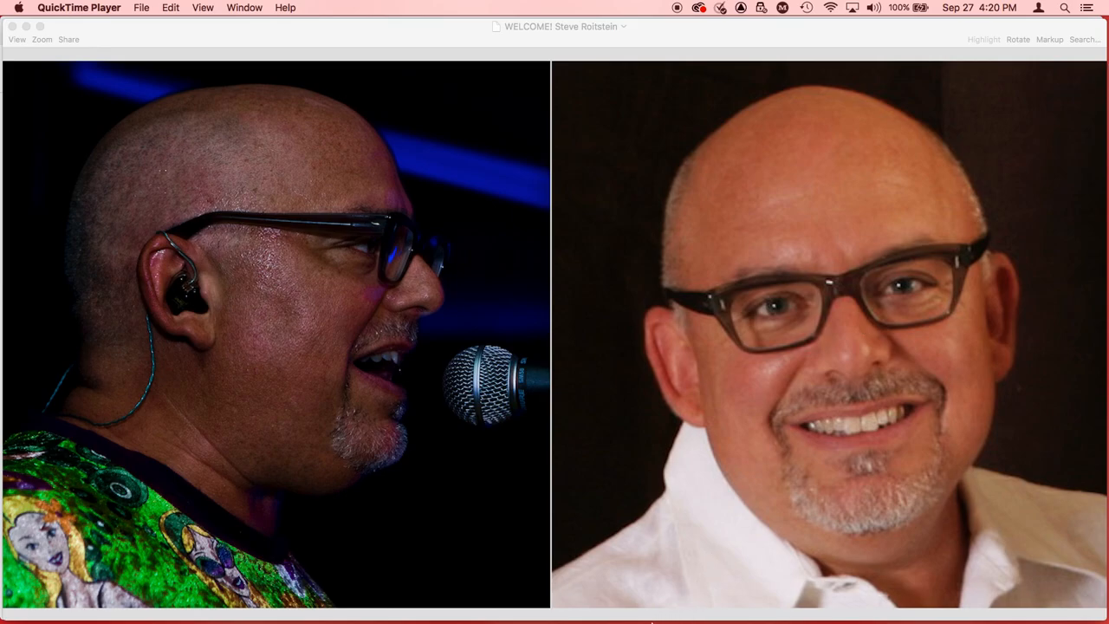
Switch to Microsoft Word and create a new blank document.
mouse_move(651, 621)
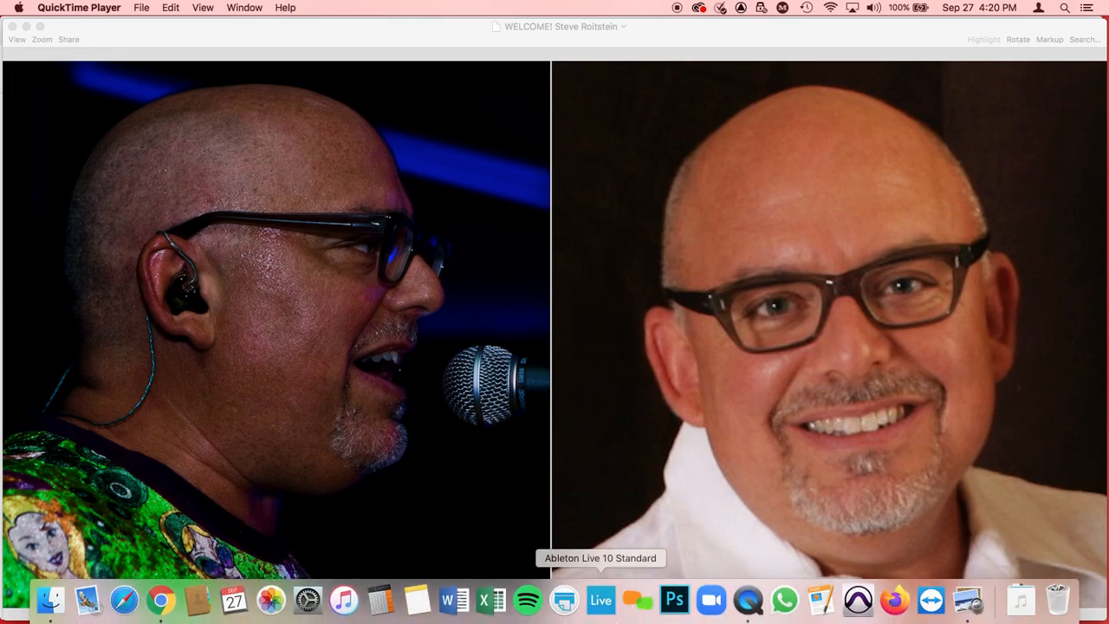
left_click(454, 601)
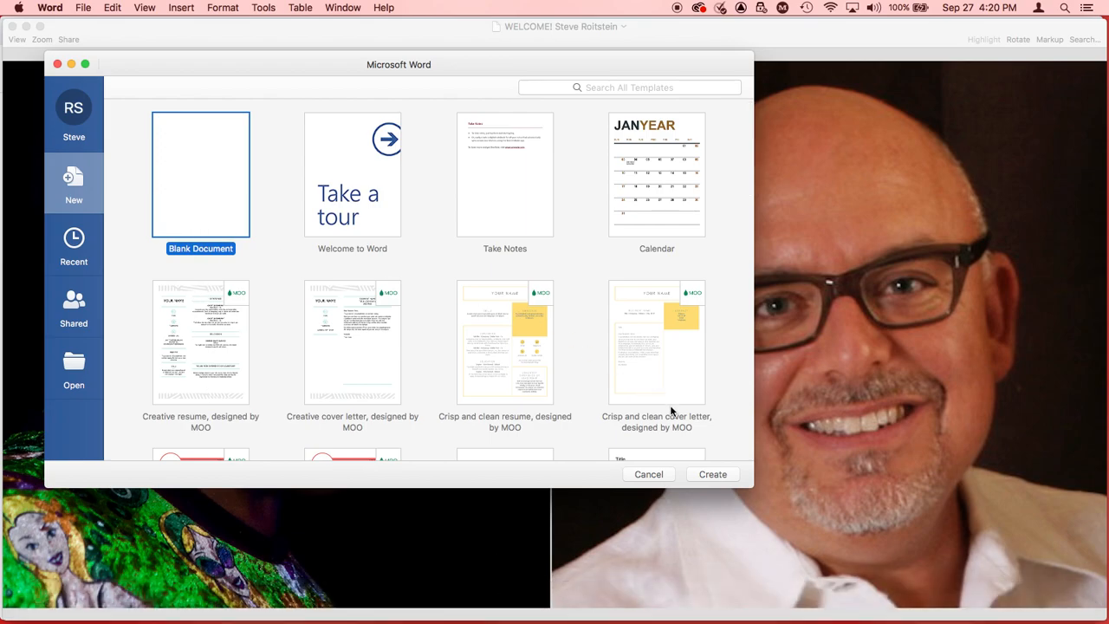
left_click(712, 475)
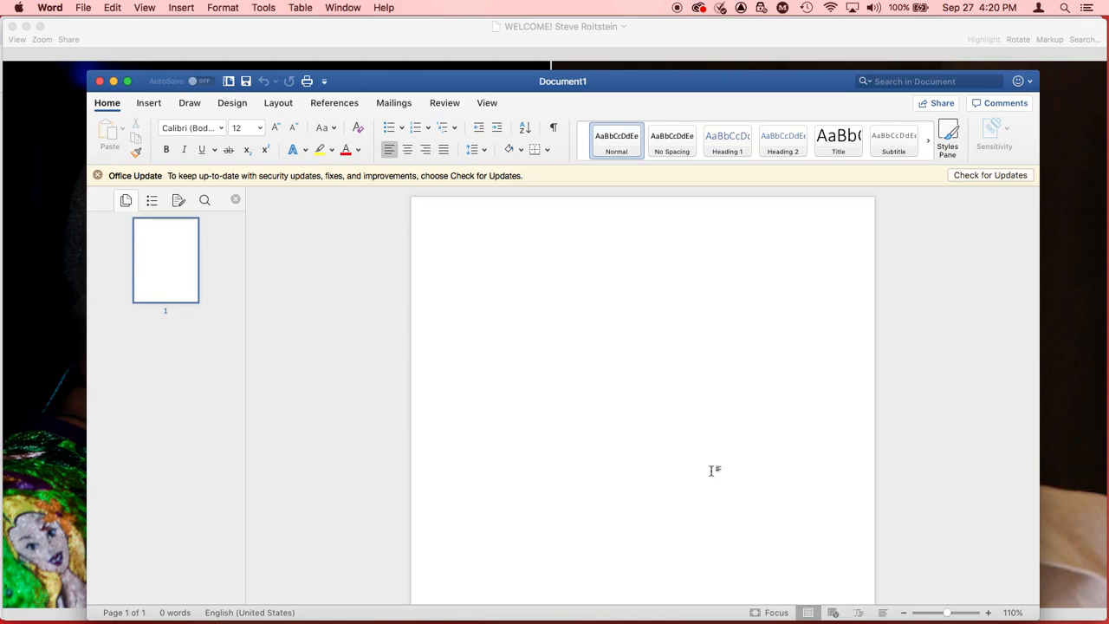
Add a custom paper size 10 in wide and 10 in high in the document's page setup.
scroll(936, 354, "down", 1)
scroll(936, 354, "down", 5)
scroll(936, 354, "up", 6)
left_click(83, 9)
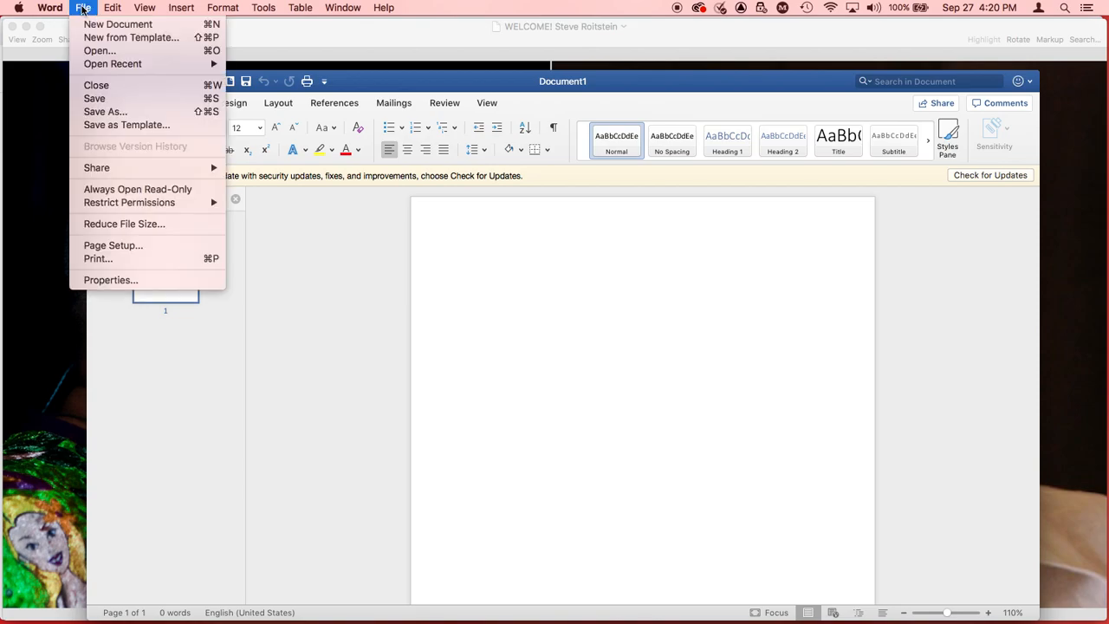
left_click(119, 247)
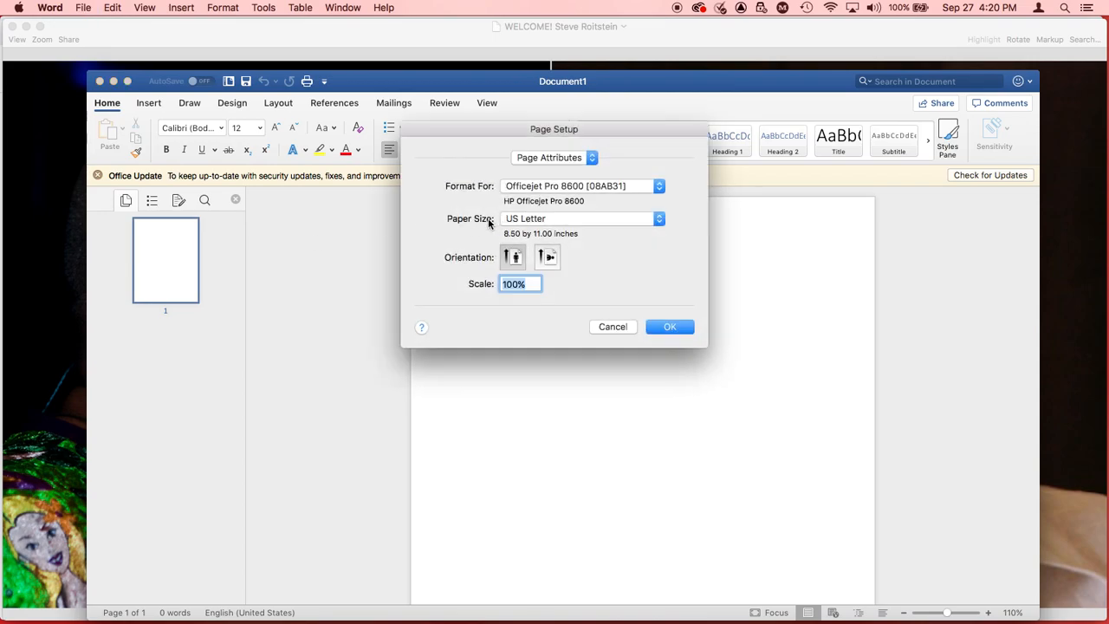
left_click(539, 219)
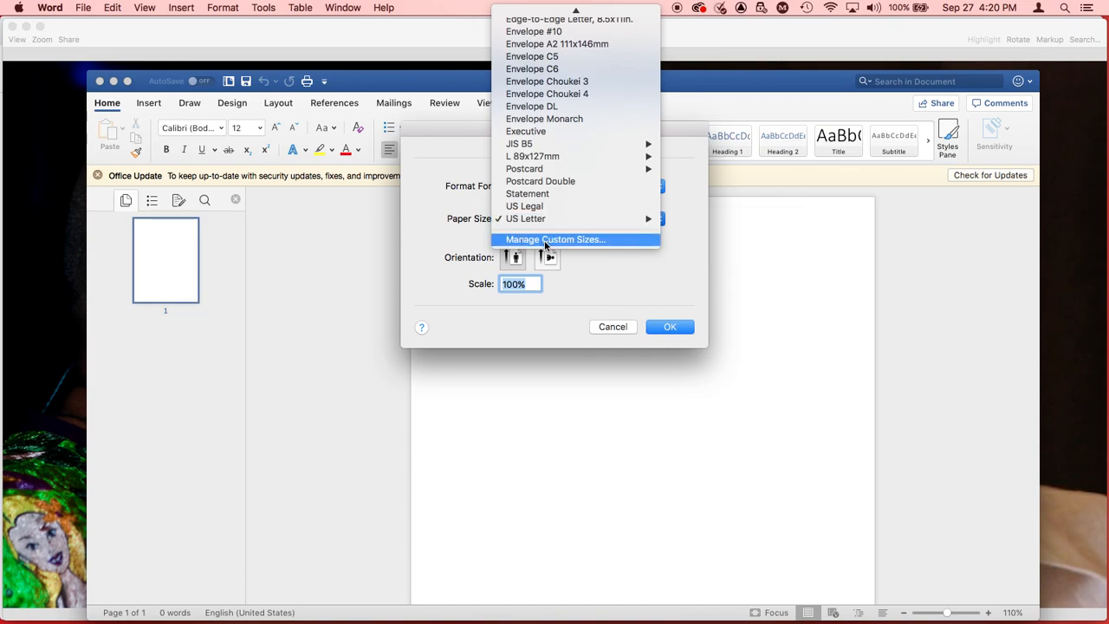
left_click(546, 243)
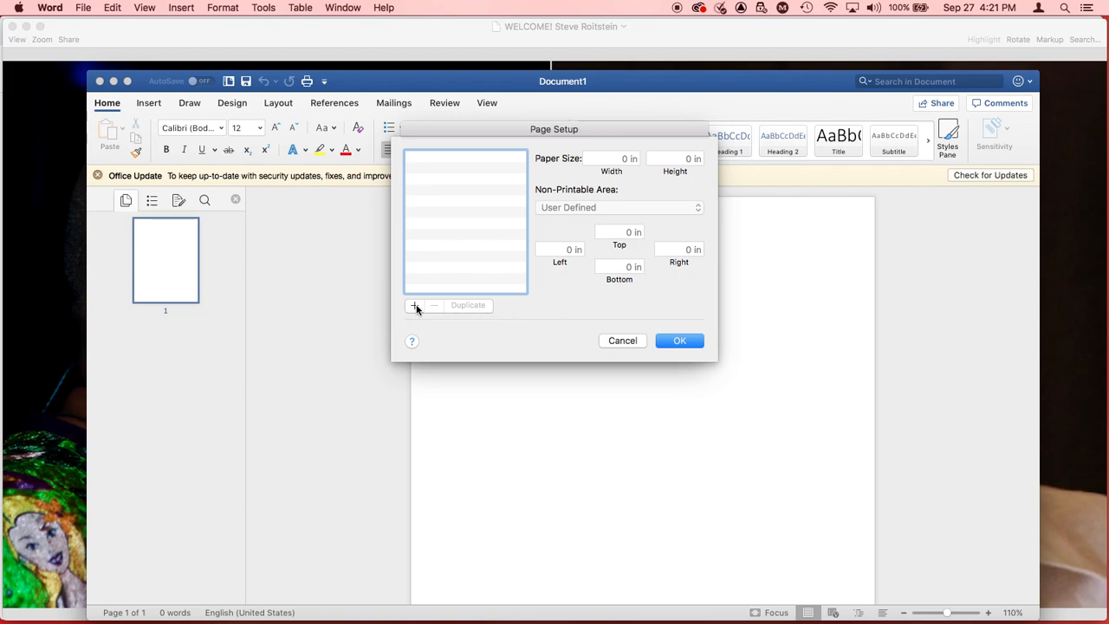
left_click(416, 307)
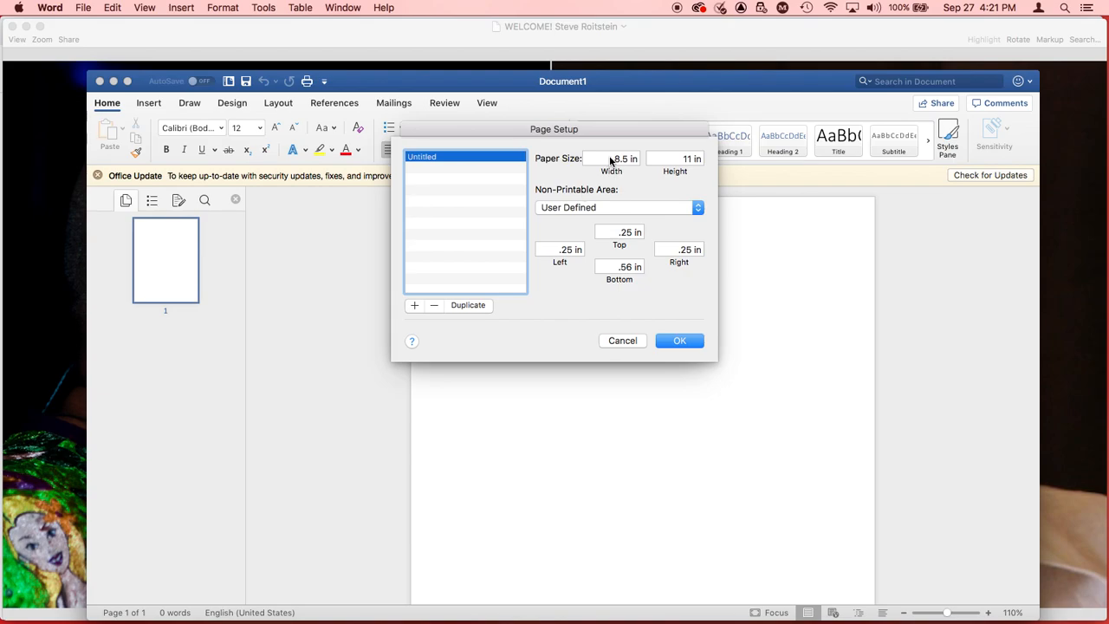
left_click_drag(611, 160, 654, 161)
type("10")
key("Tab")
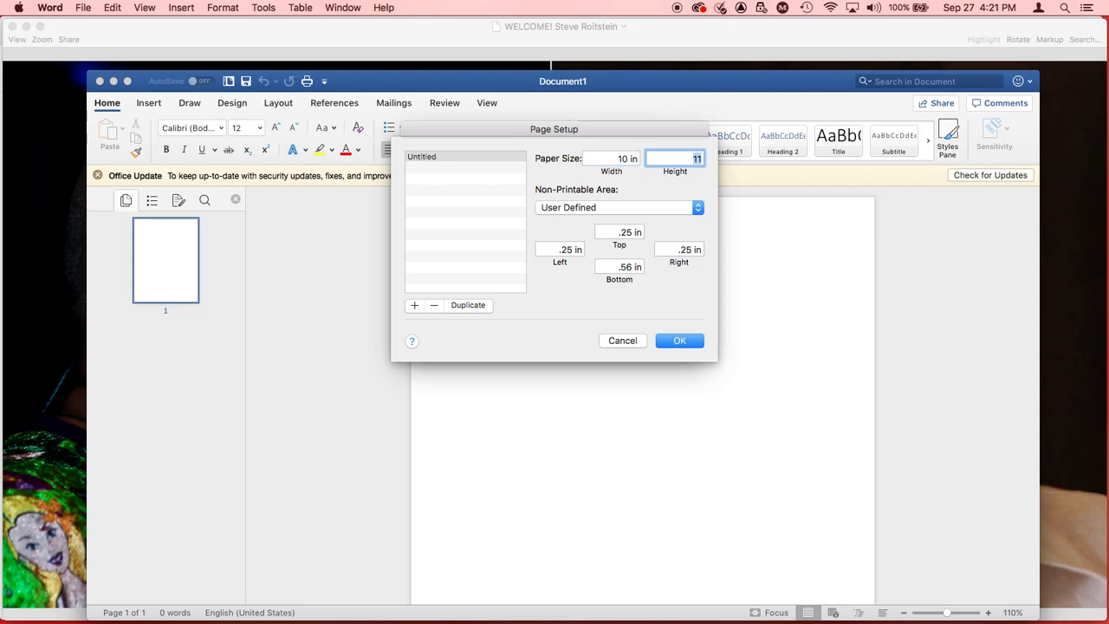
type("10")
key("Tab")
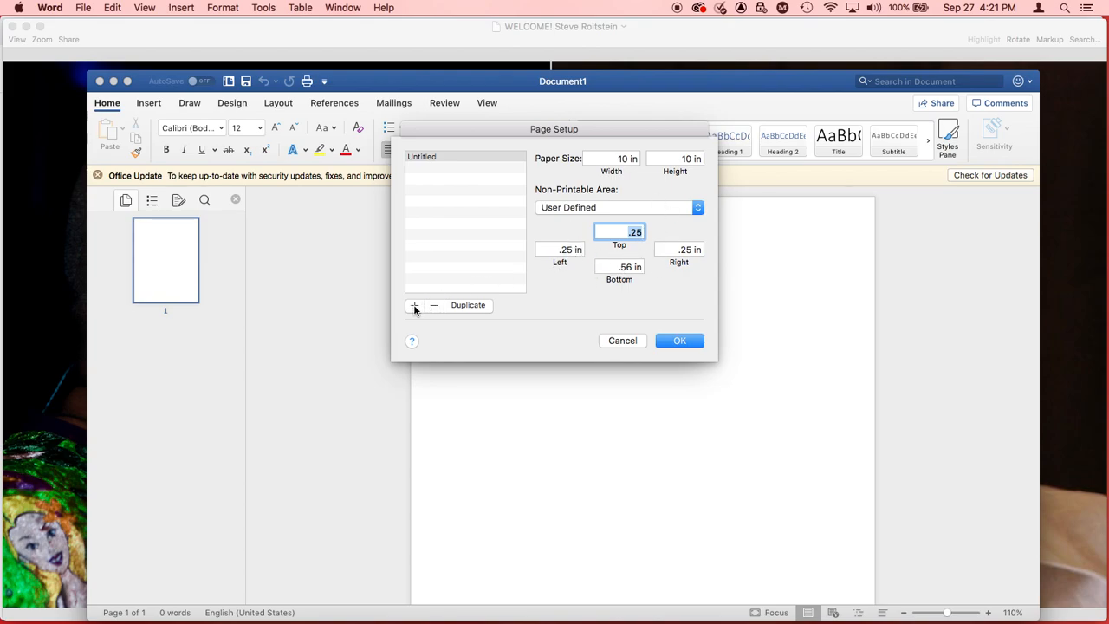
Name the custom paper size 10x10 and apply it to the document.
double_click(419, 157)
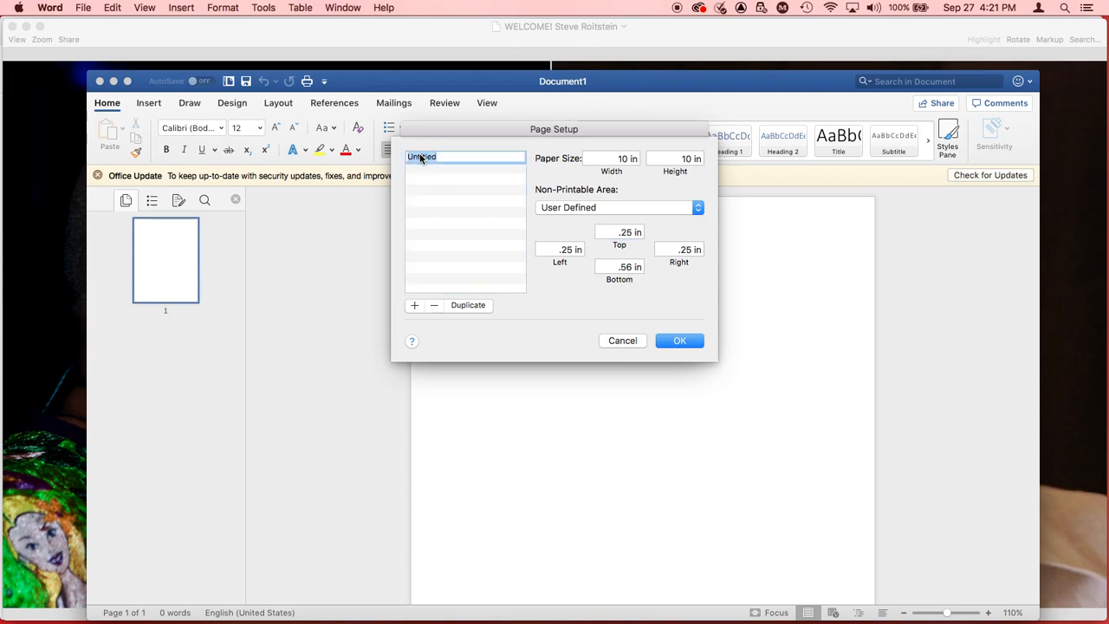
type("10x10")
left_click(675, 342)
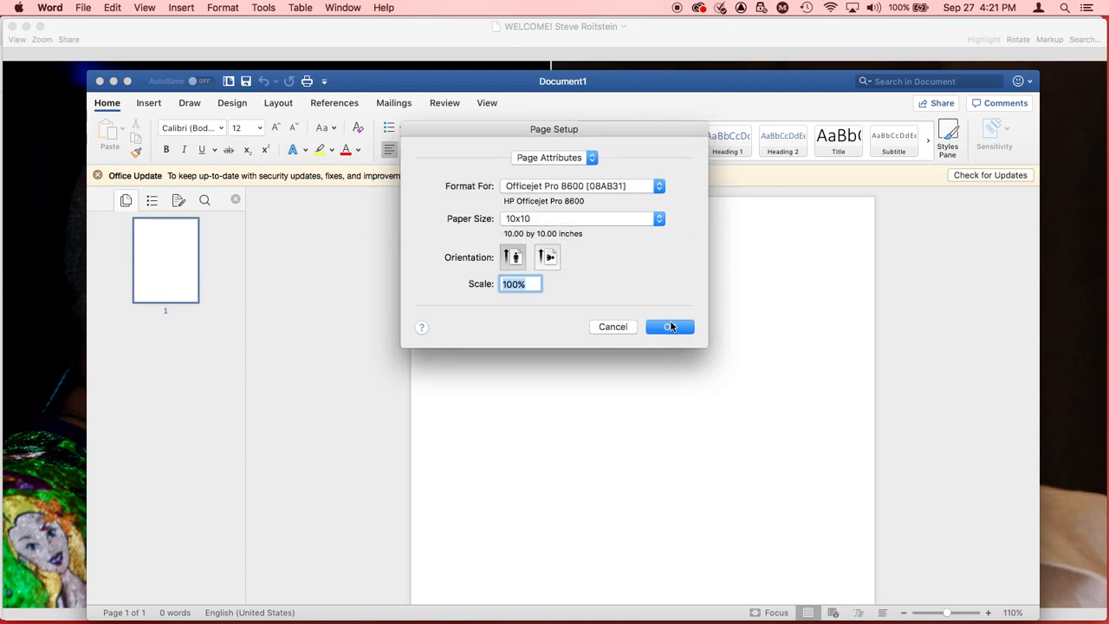
left_click(672, 327)
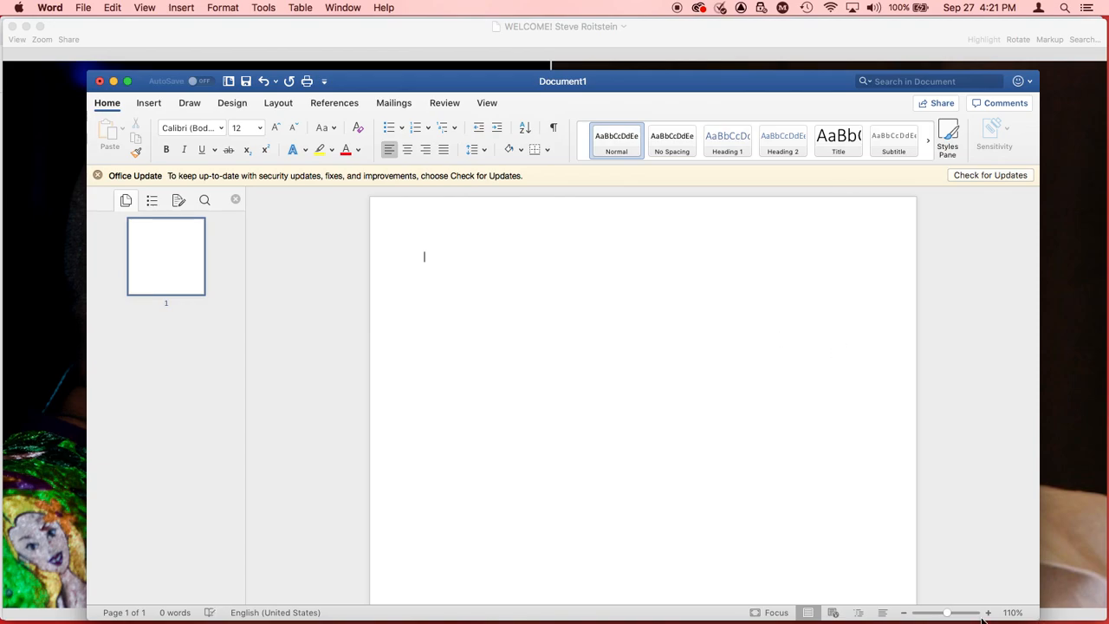
Zoom the document out to 70% and enlarge its window to nearly fill the screen.
left_click(904, 613)
left_click(904, 613)
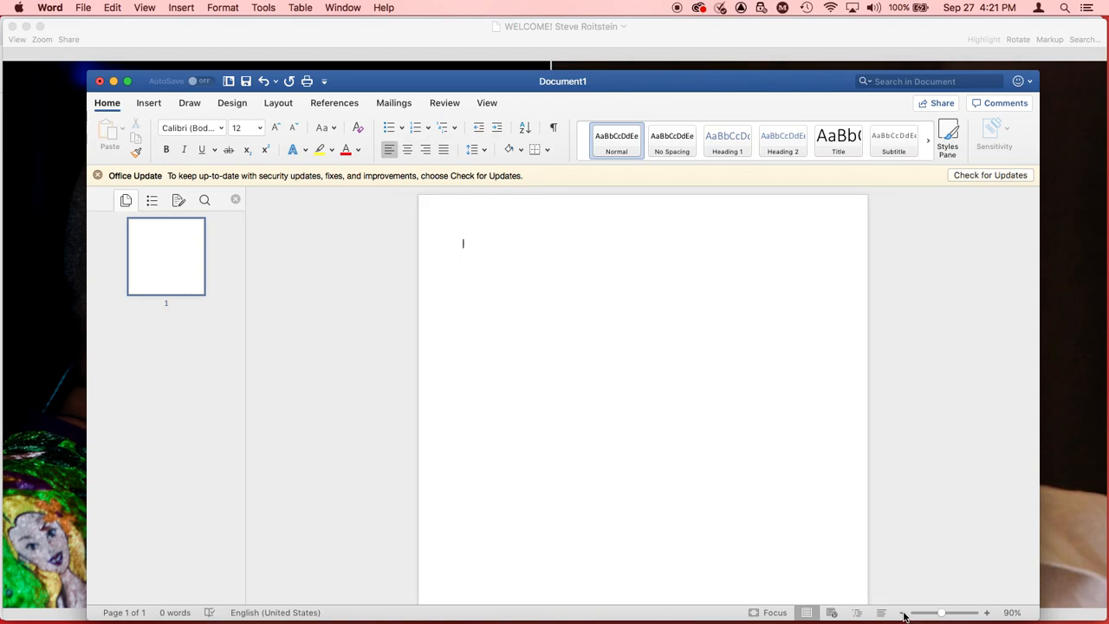
left_click(904, 612)
left_click(903, 613)
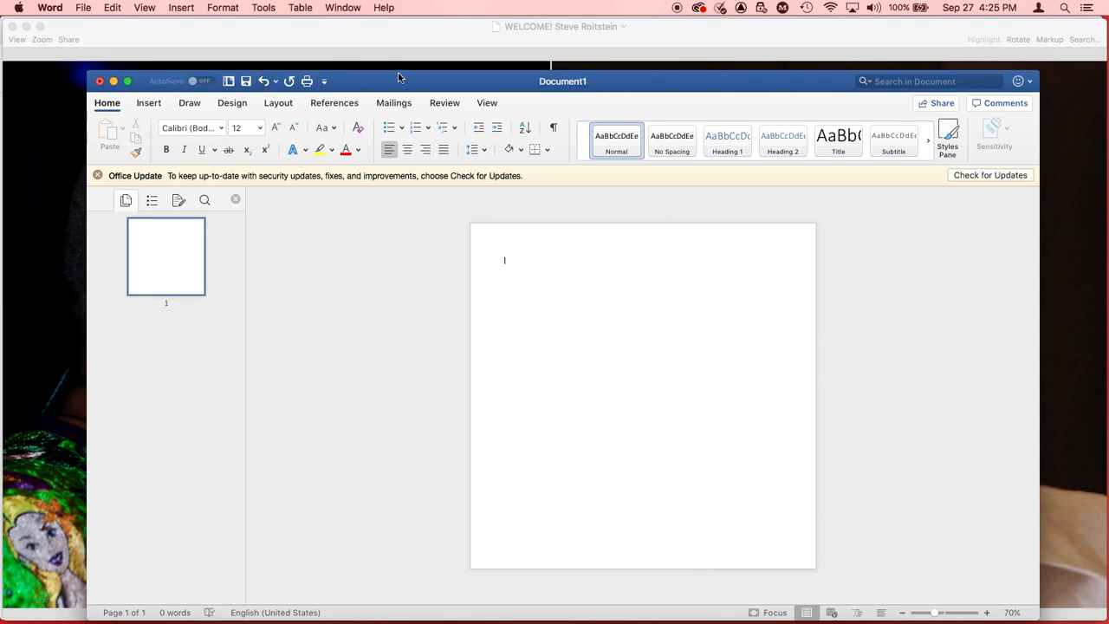
left_click_drag(398, 81, 317, 33)
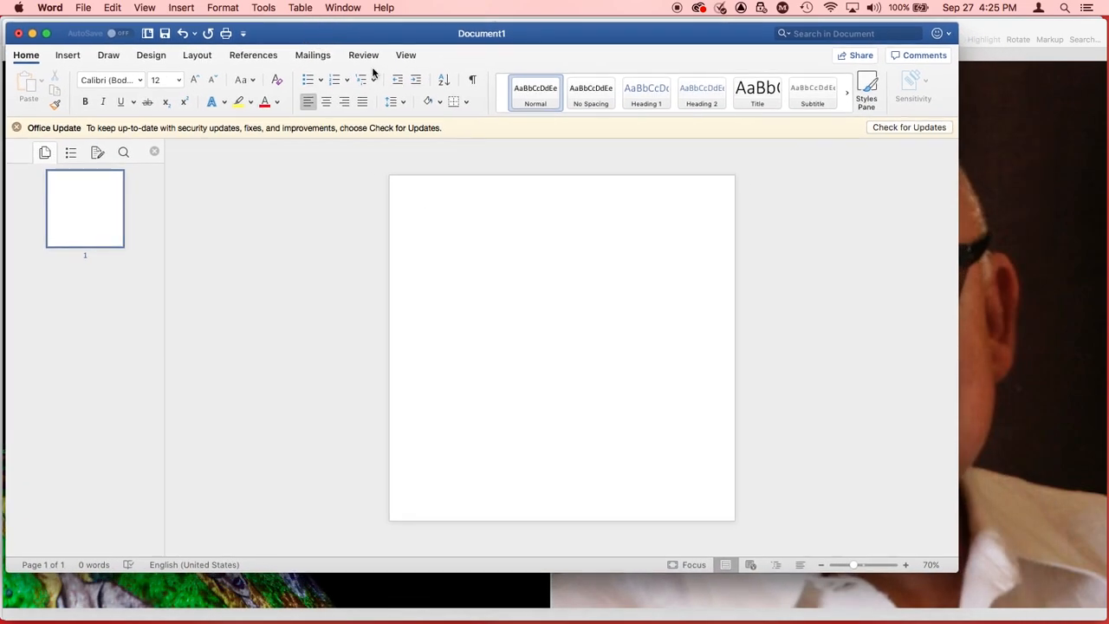
left_click_drag(959, 573, 1105, 613)
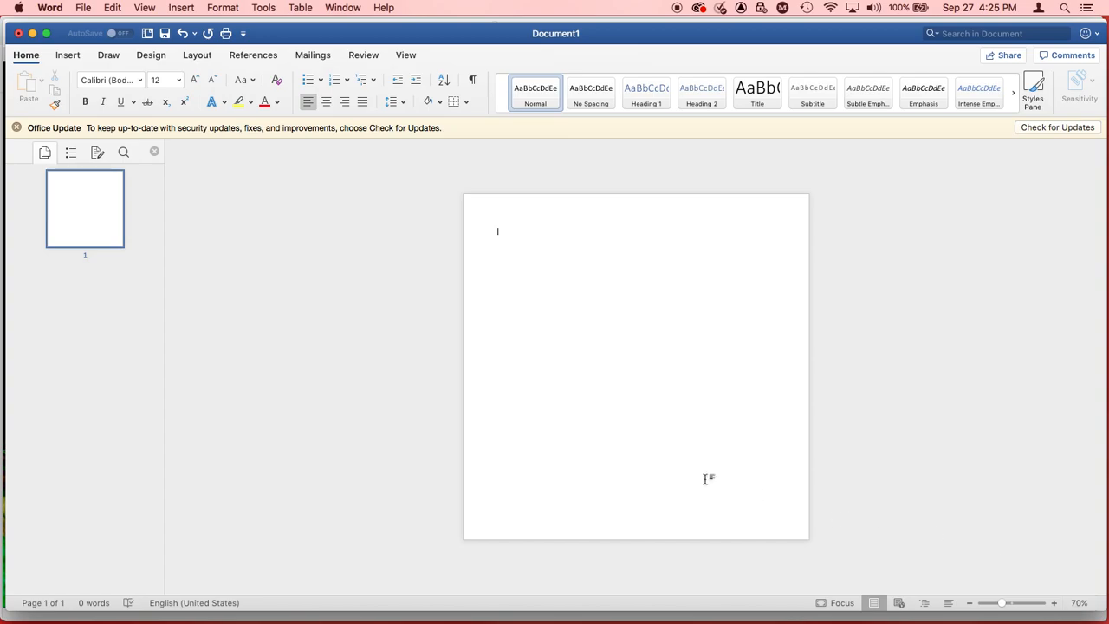
Draw an oval shape about 7.8" high and 7.56" wide on the page.
left_click(69, 56)
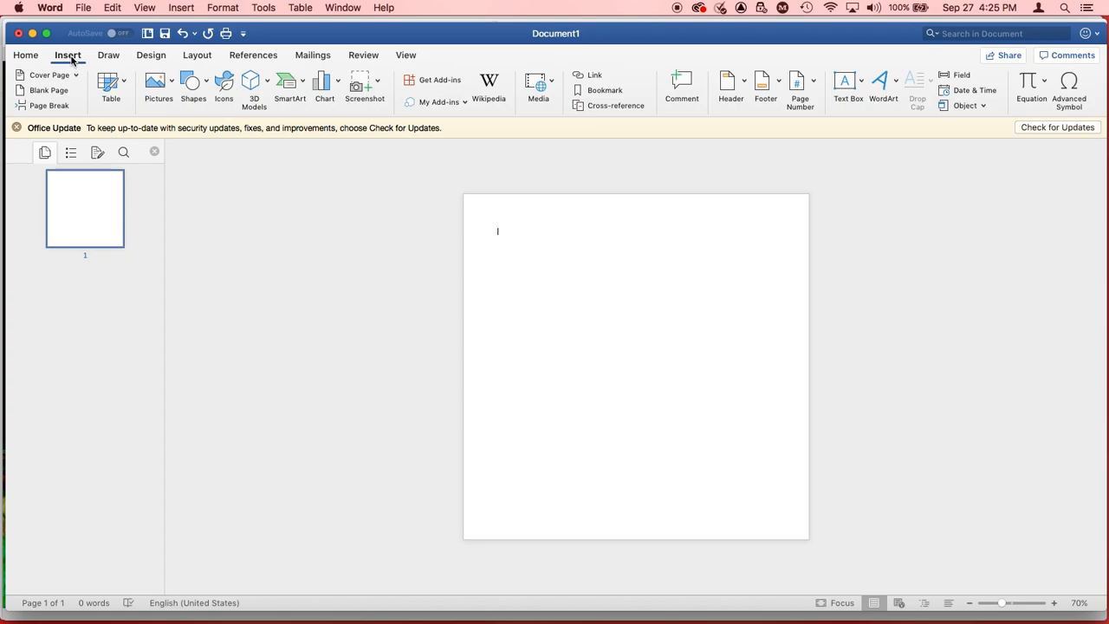
left_click(200, 82)
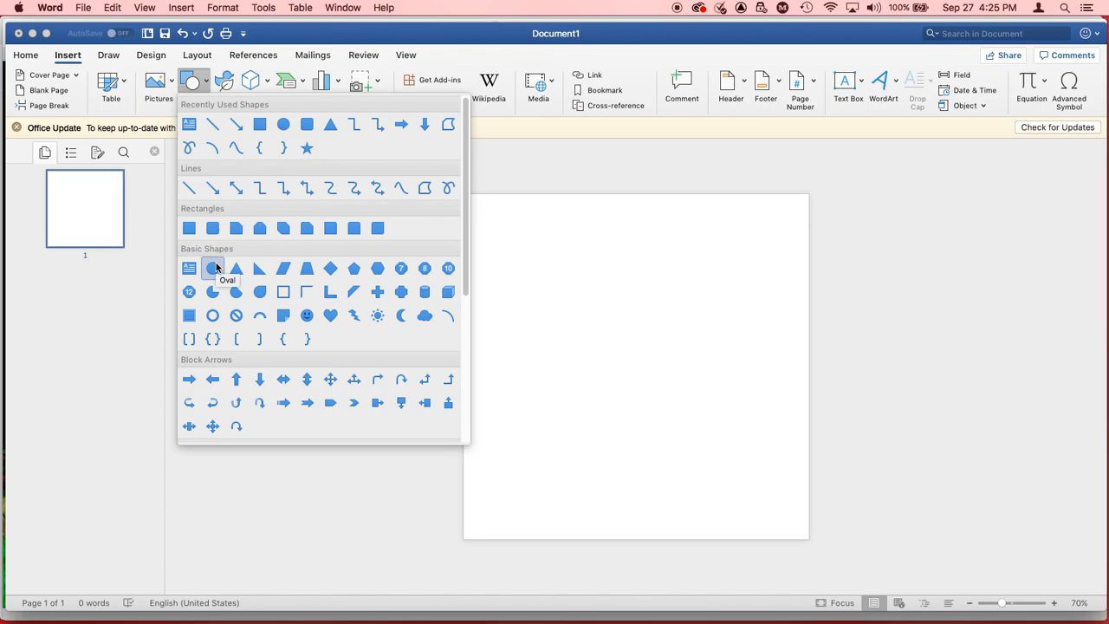
left_click(213, 269)
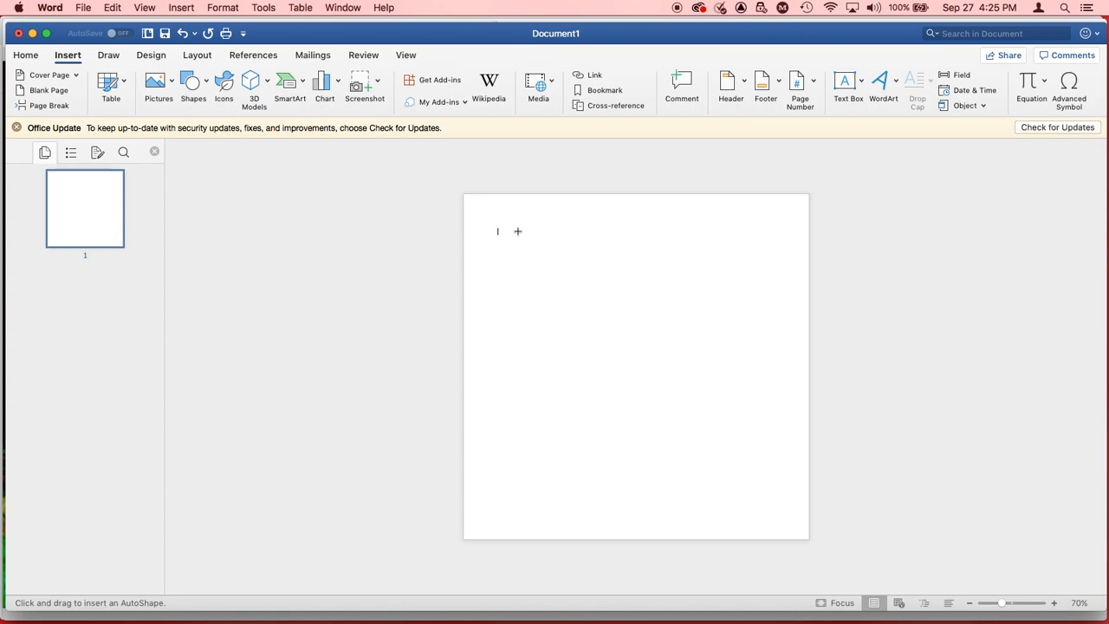
left_click_drag(517, 231, 779, 500)
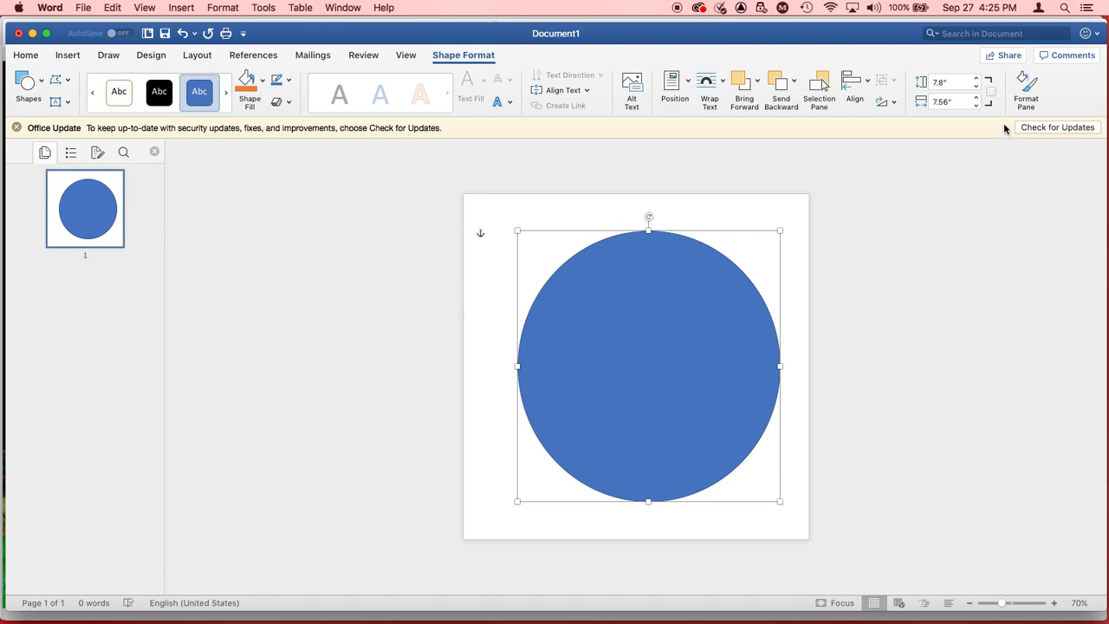
Set the oval's height and width to 9.5" each.
left_click(956, 83)
type("9.5")
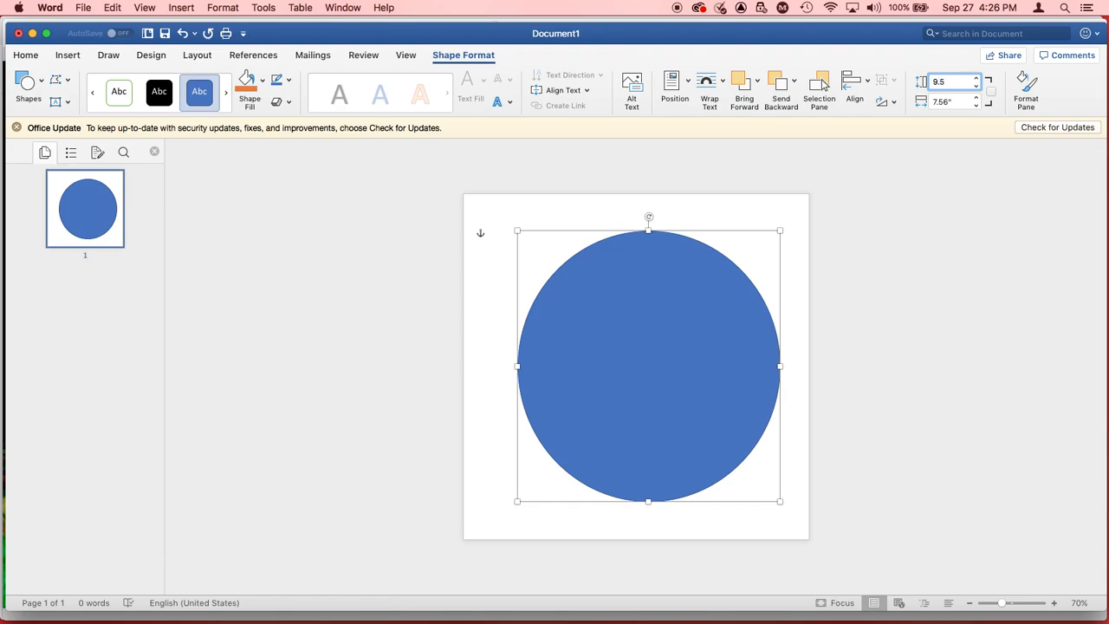
left_click(965, 102)
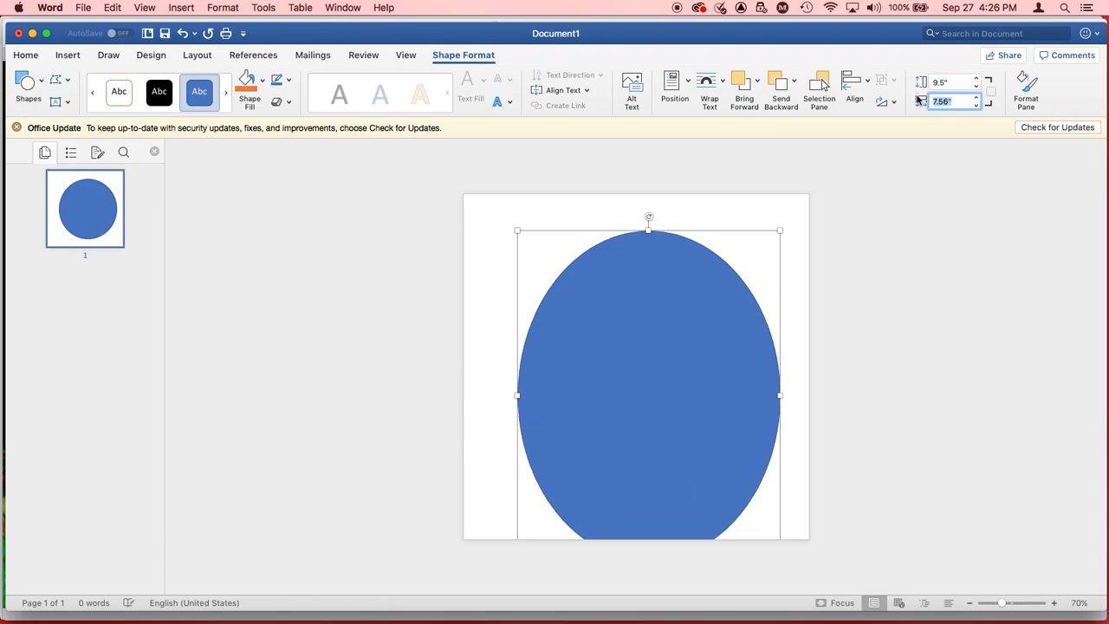
type("9")
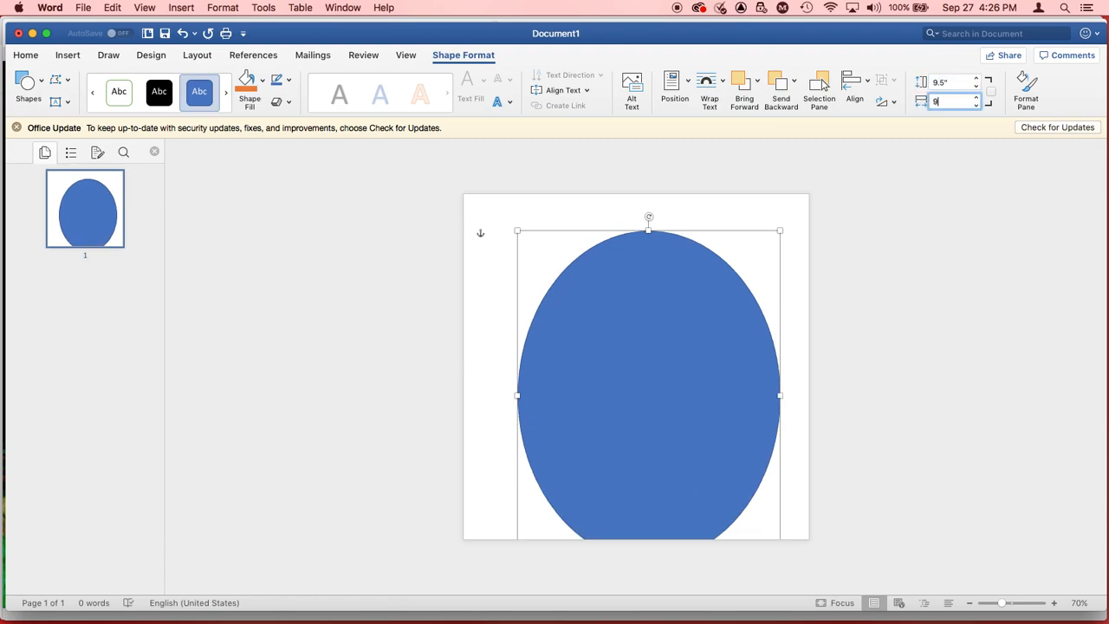
type(".5")
key("Return")
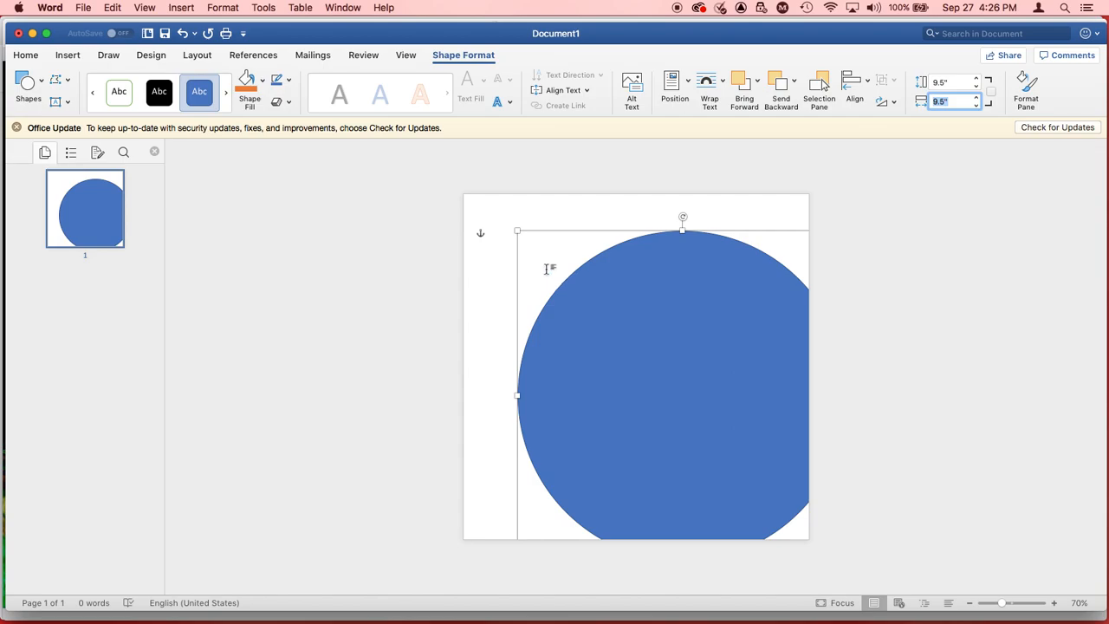
Move the blue circle up and left until it is centred on the page, and deselect it.
left_click_drag(575, 287, 537, 265)
key("Left")
key("Left")
key("Left")
key("Left")
key("Left")
key("Left")
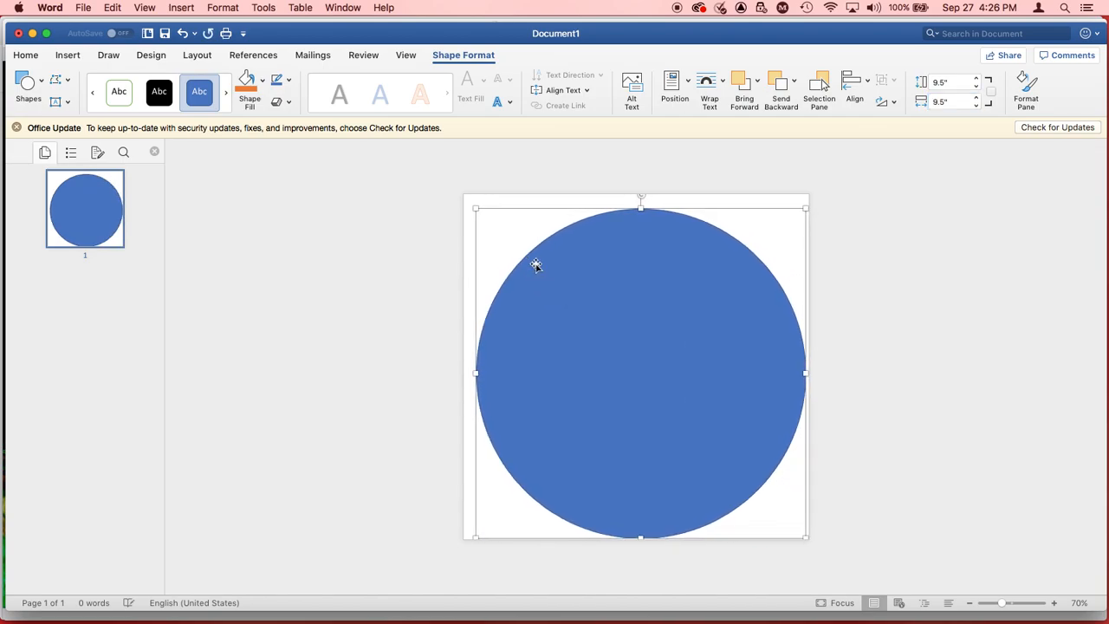
key("Up")
key("Up")
key("Up")
key("Up")
key("Up")
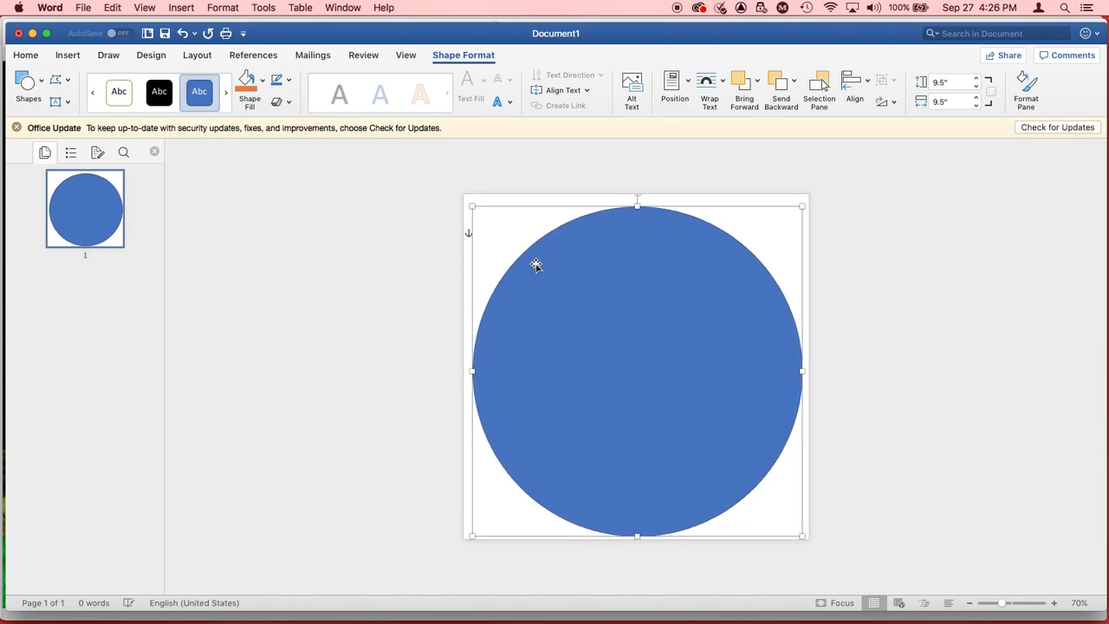
key("Up")
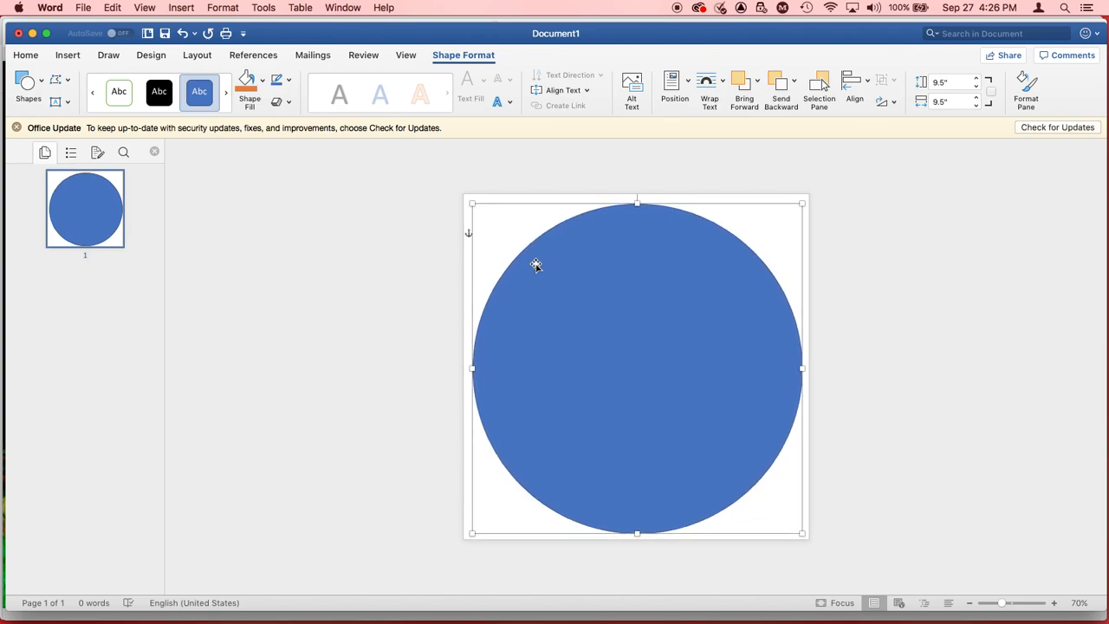
key("Up")
key("Left")
key("Up")
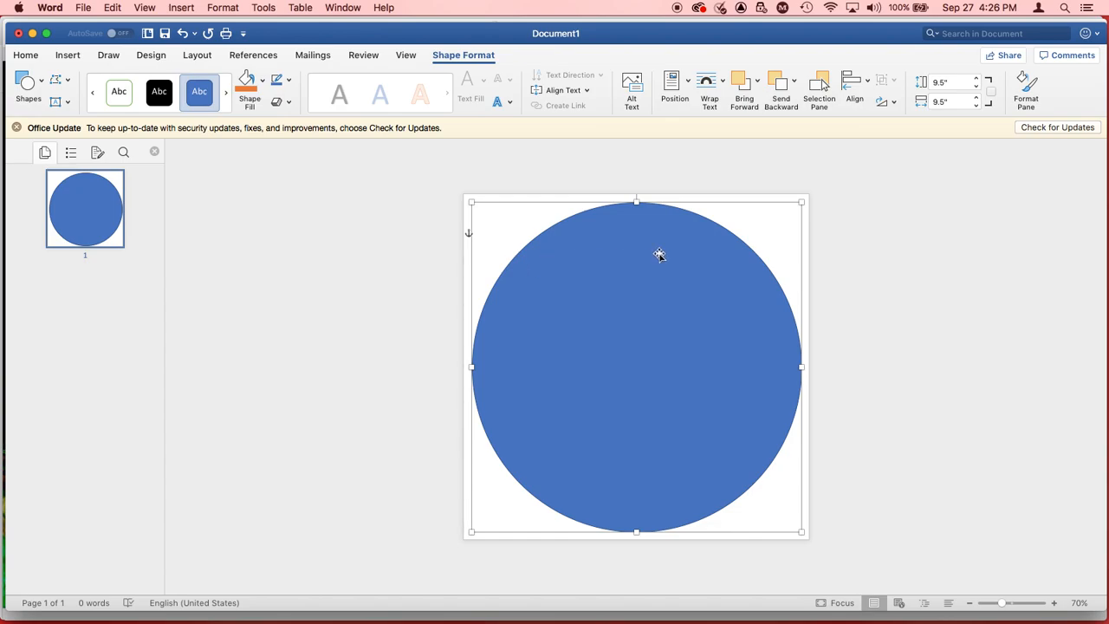
left_click(823, 243)
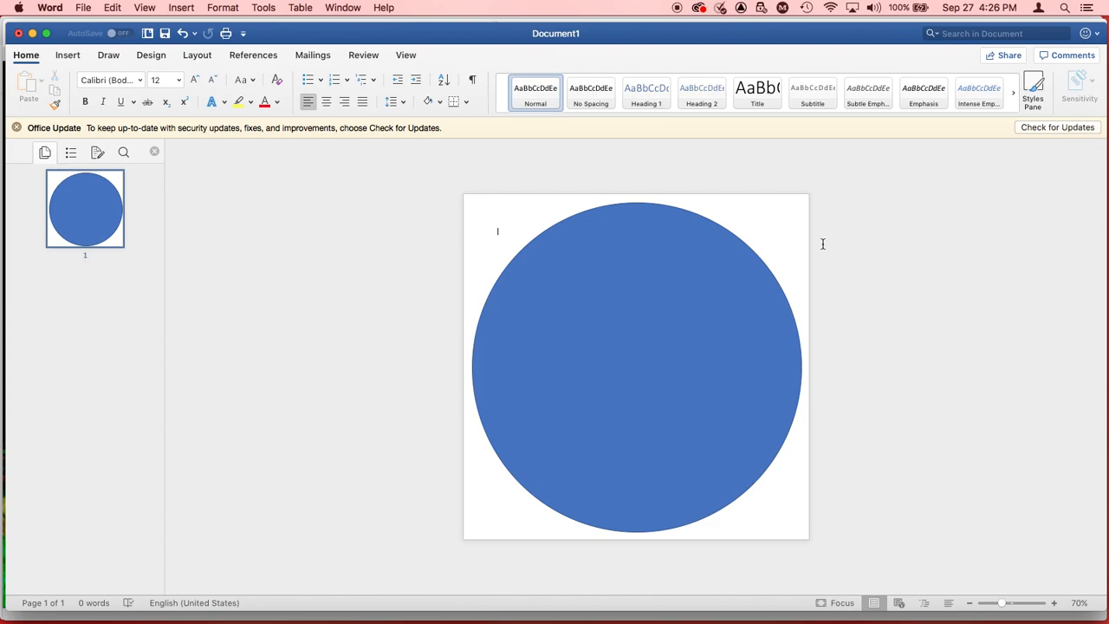
Save the document as the author's initial and surname plus "Logo", in a new Desktop folder named the same way plus "LogoProject".
left_click(85, 10)
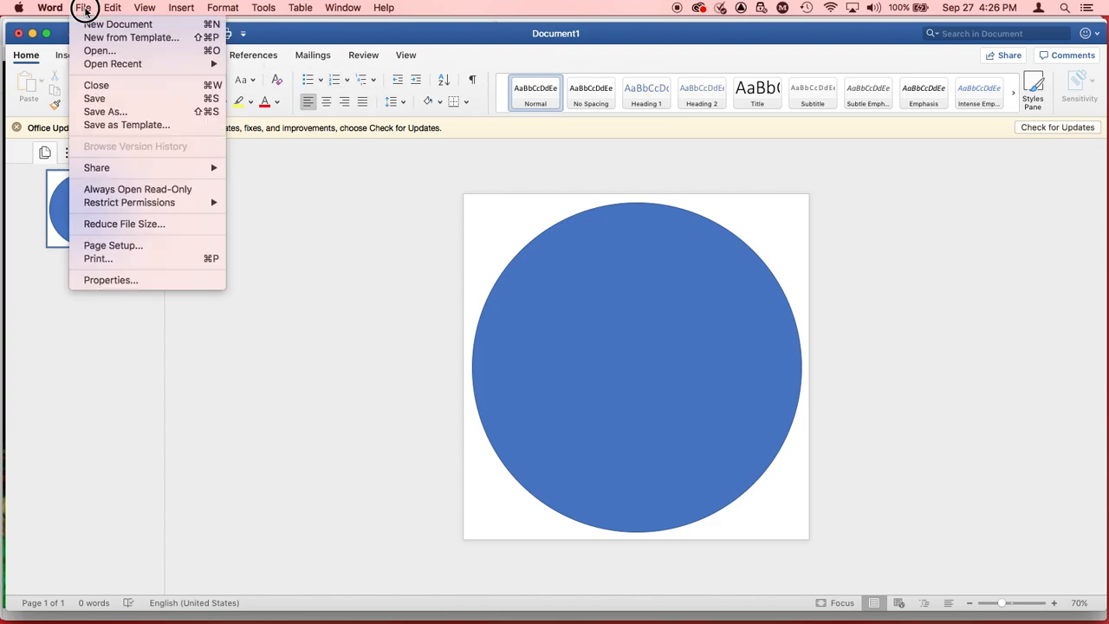
left_click(116, 112)
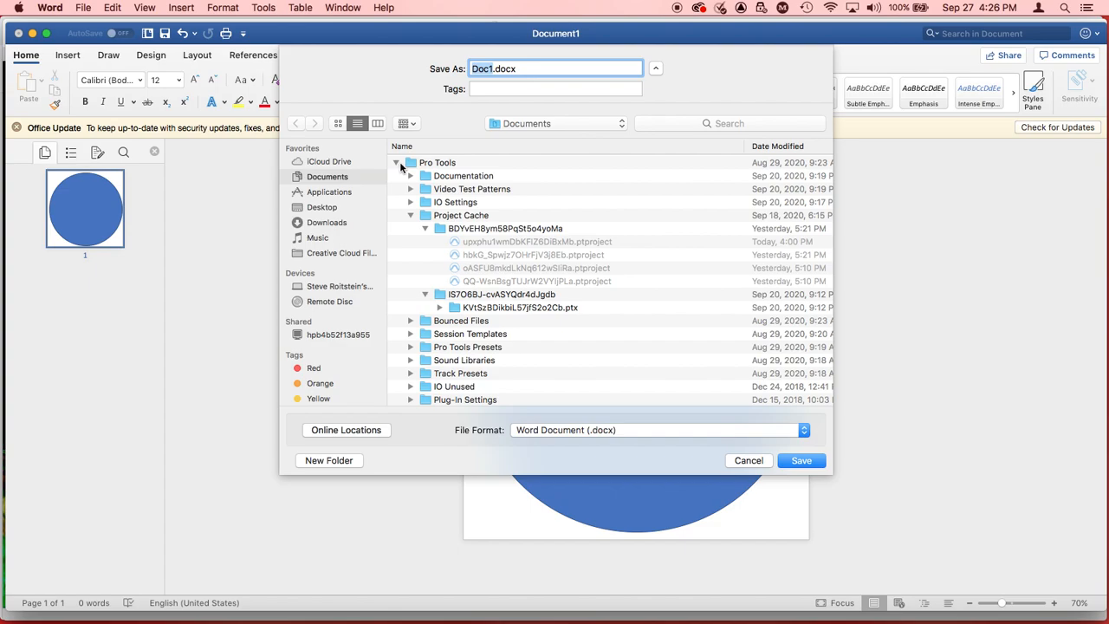
left_click(397, 163)
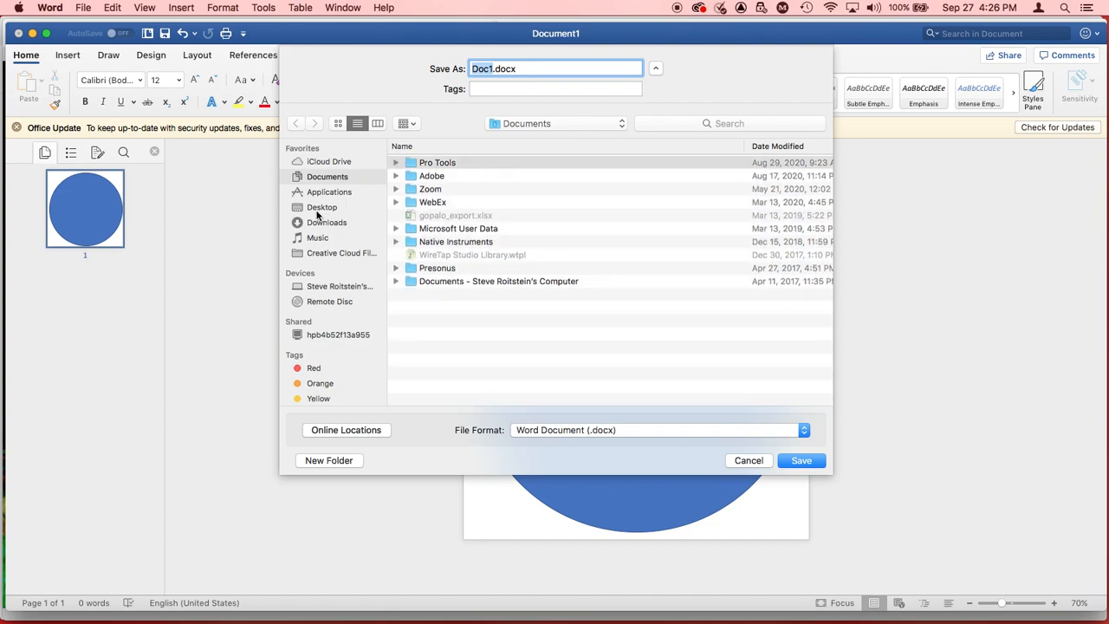
left_click(321, 208)
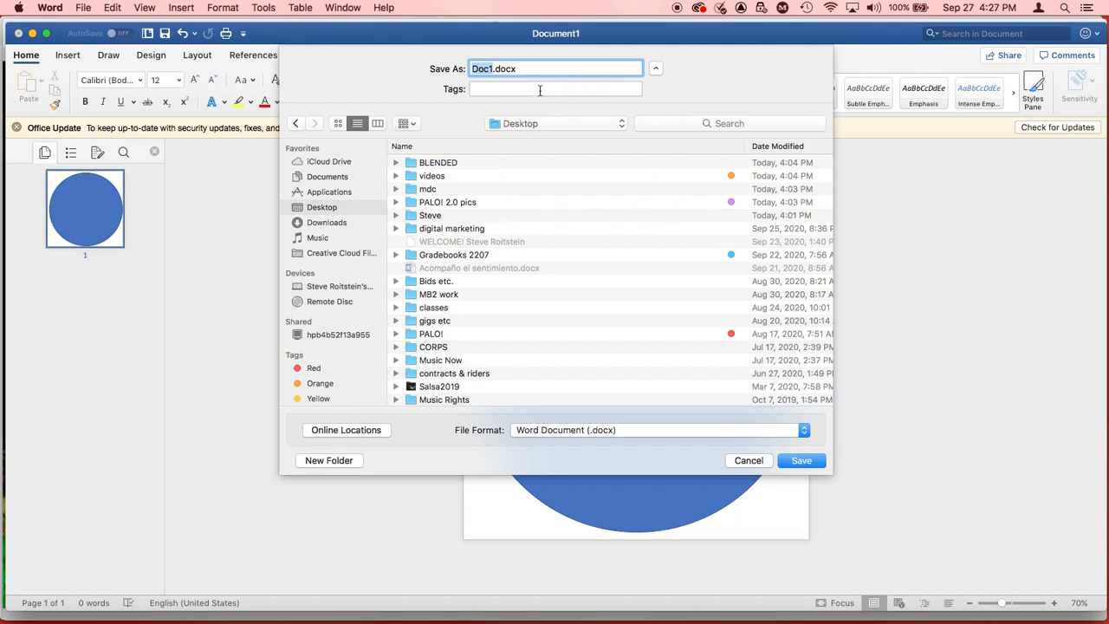
left_click(331, 461)
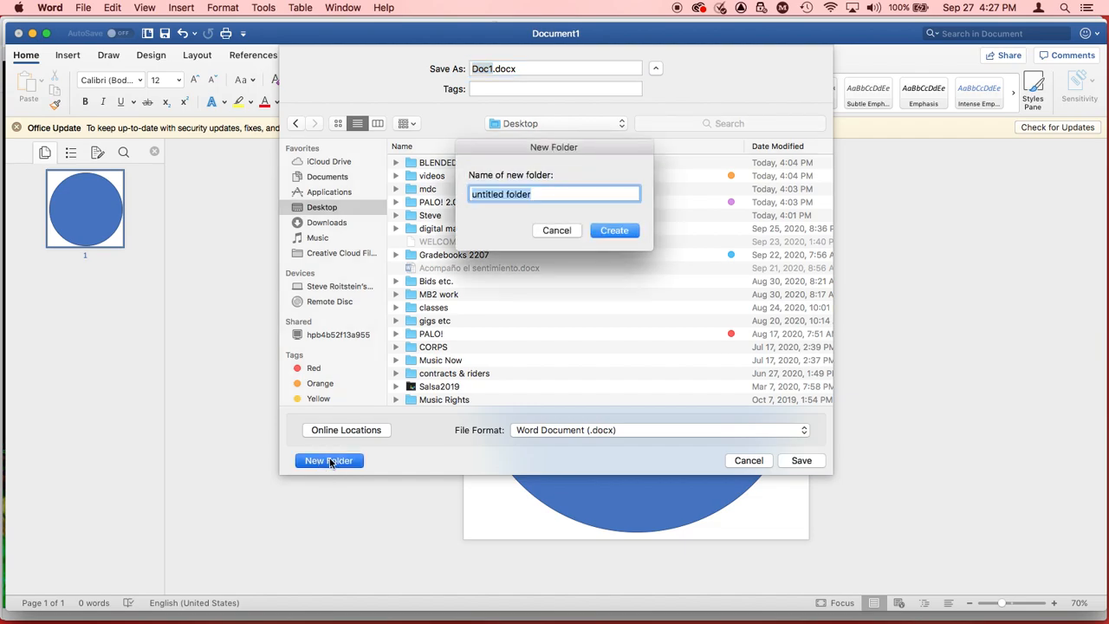
type("SR")
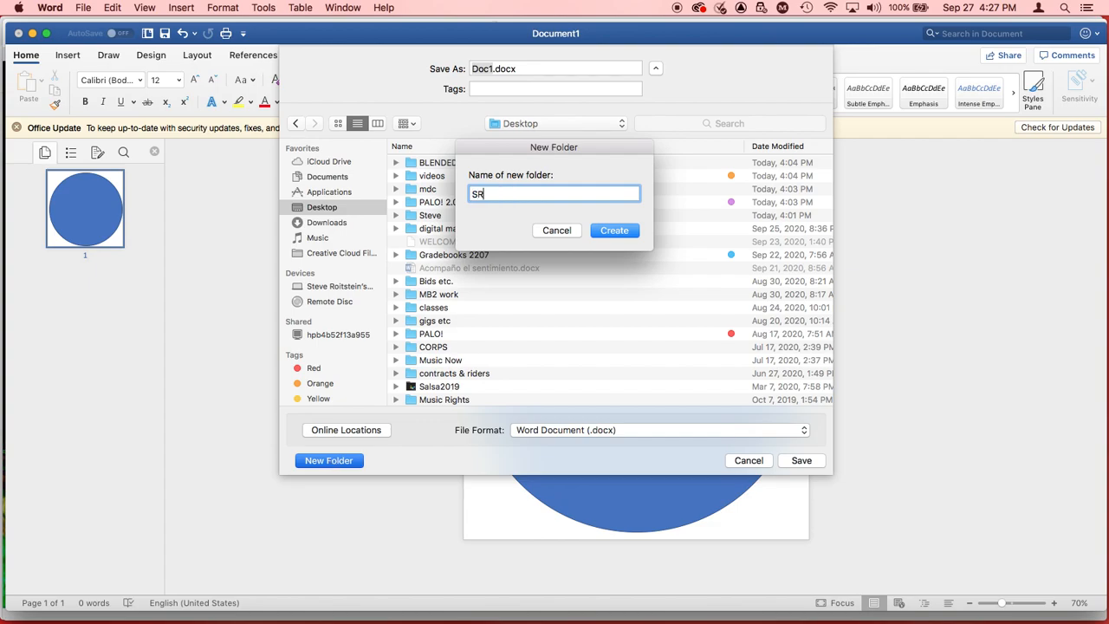
type("oitsteinLogoProject")
left_click(606, 230)
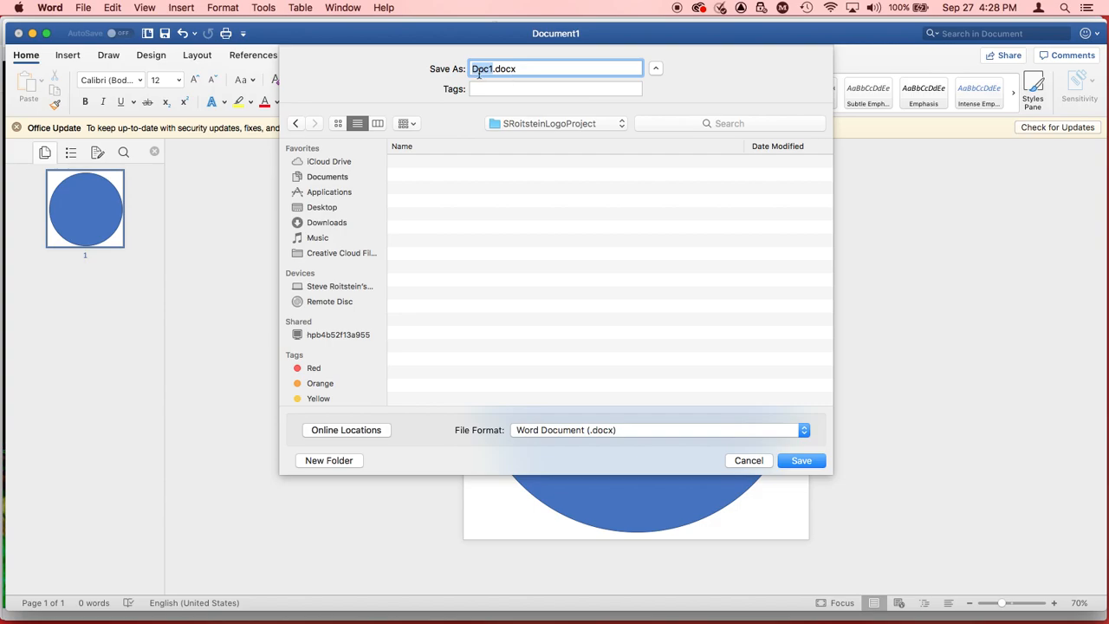
type("SRoitsteinLogo")
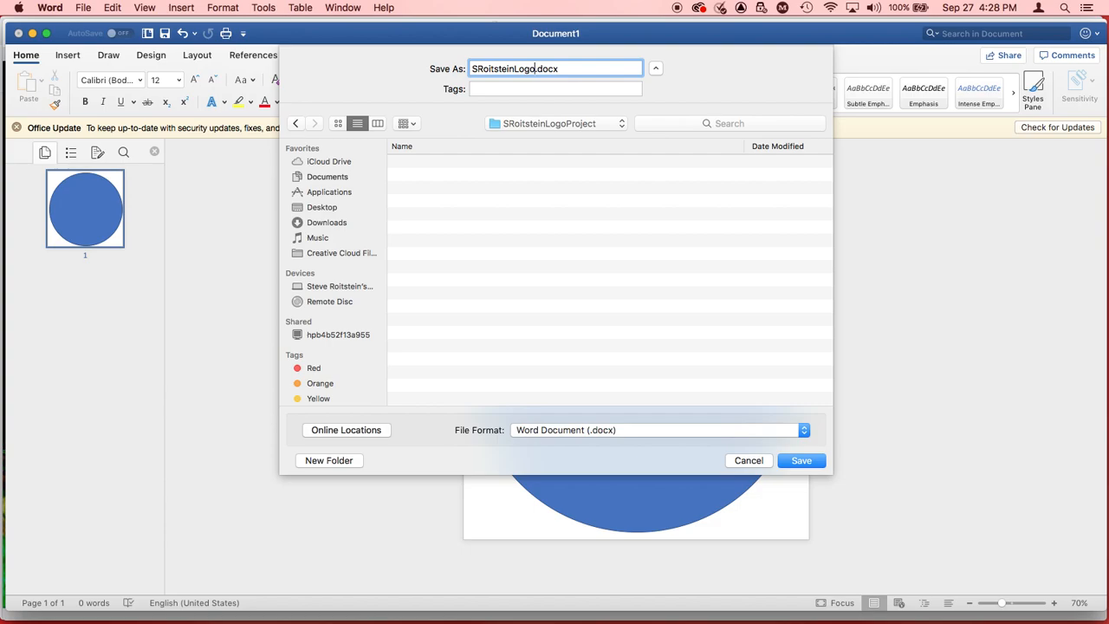
left_click(798, 460)
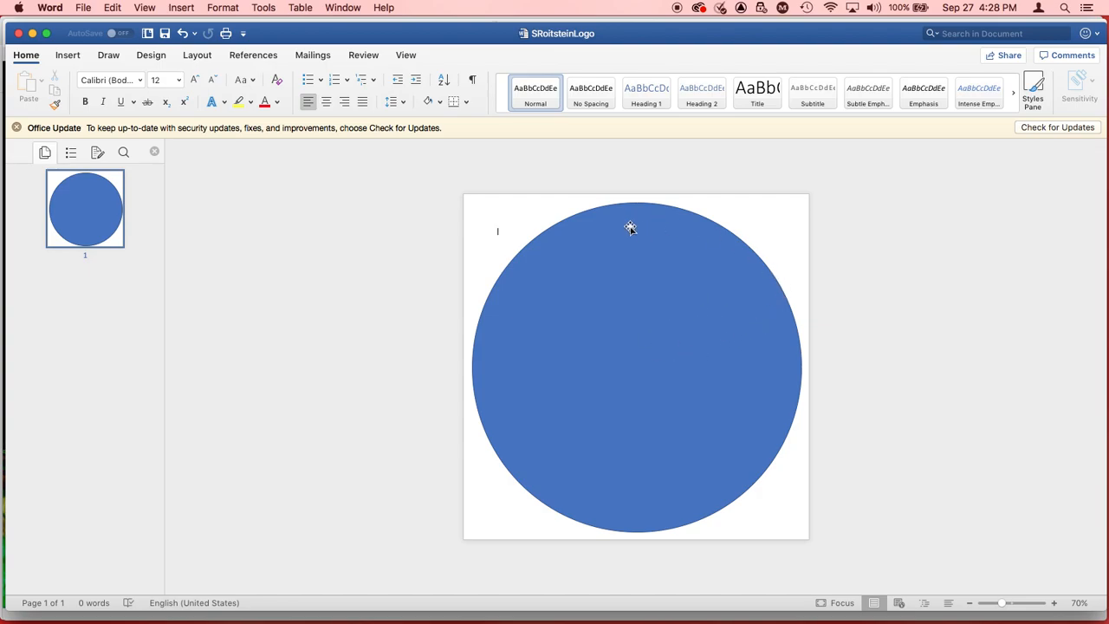
Remove the fill and the outline from the blue circle using No fill and No line.
left_click(709, 220)
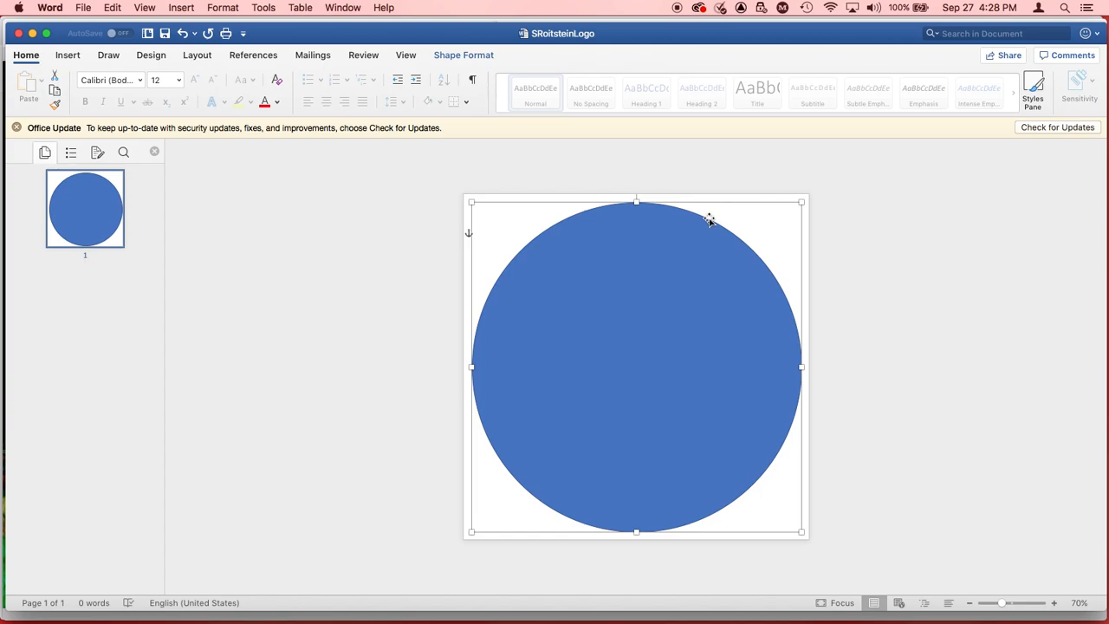
double_click(709, 219)
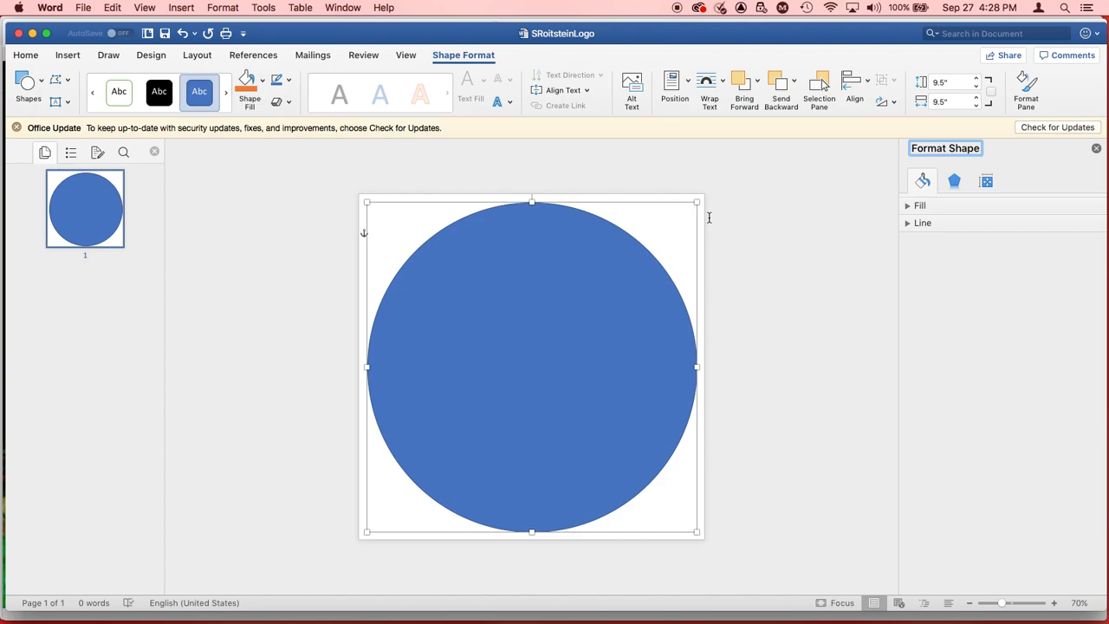
left_click(908, 206)
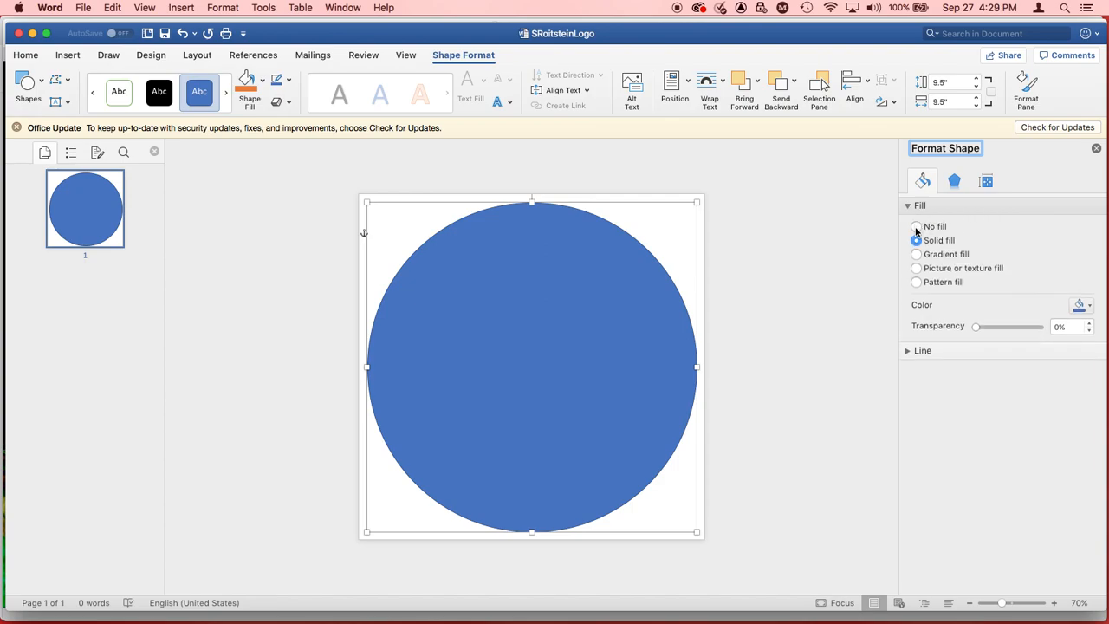
left_click(916, 227)
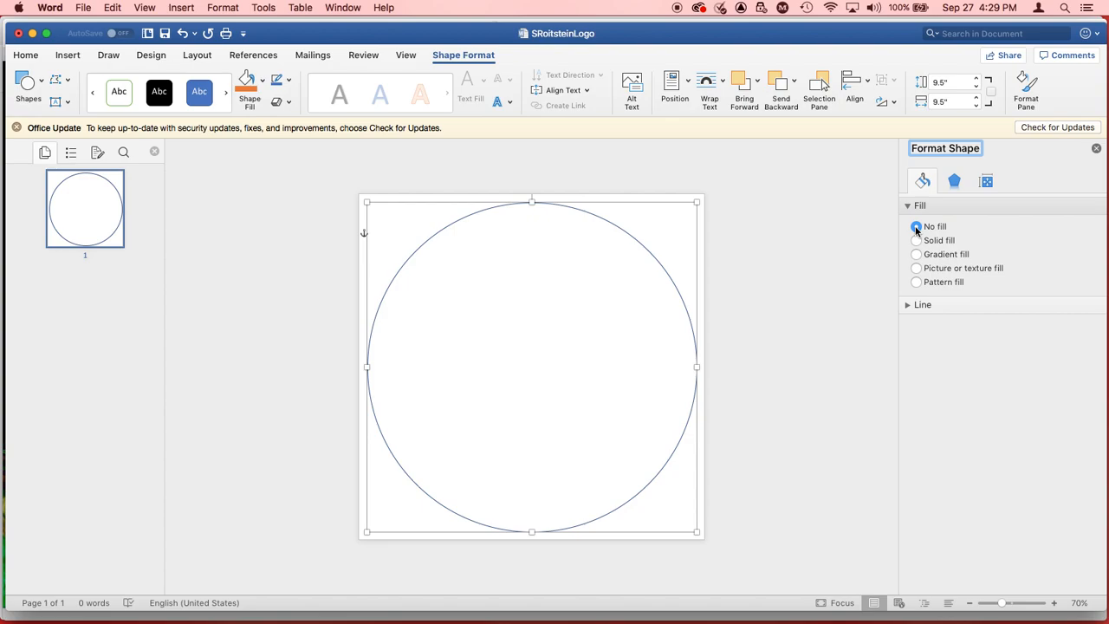
left_click(908, 305)
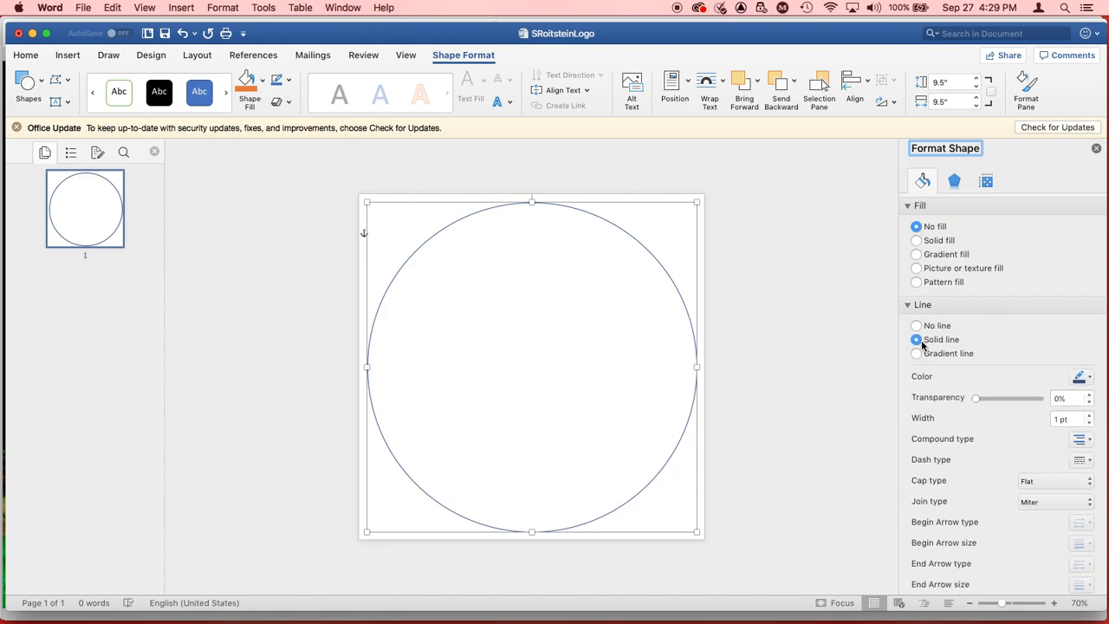
left_click(917, 326)
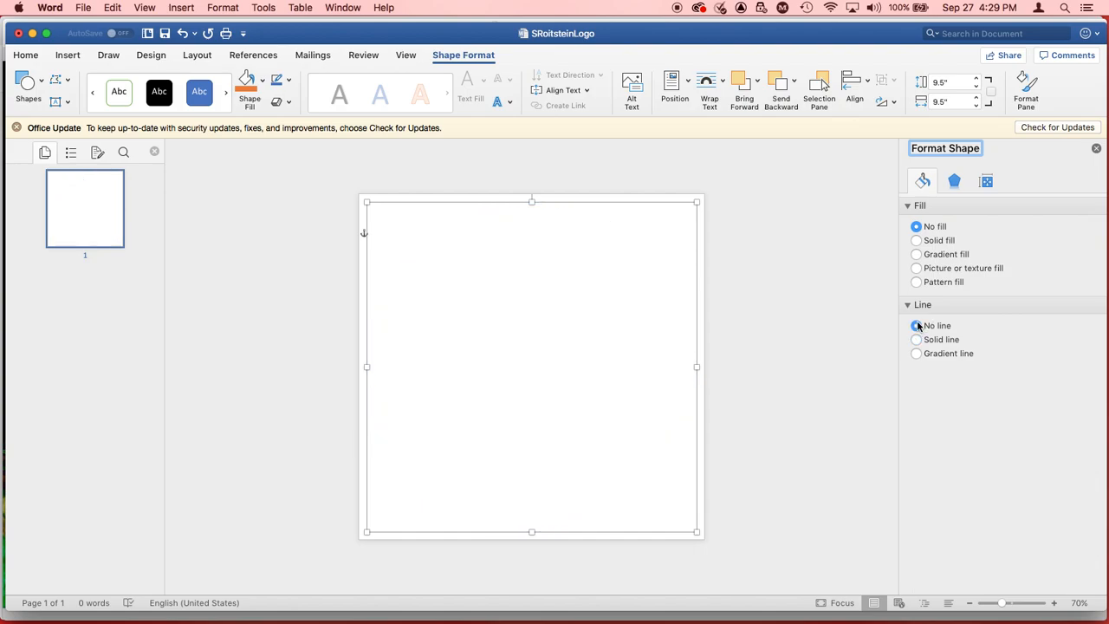
Give the circle a solid fill in standard red and close its formatting options.
left_click(917, 241)
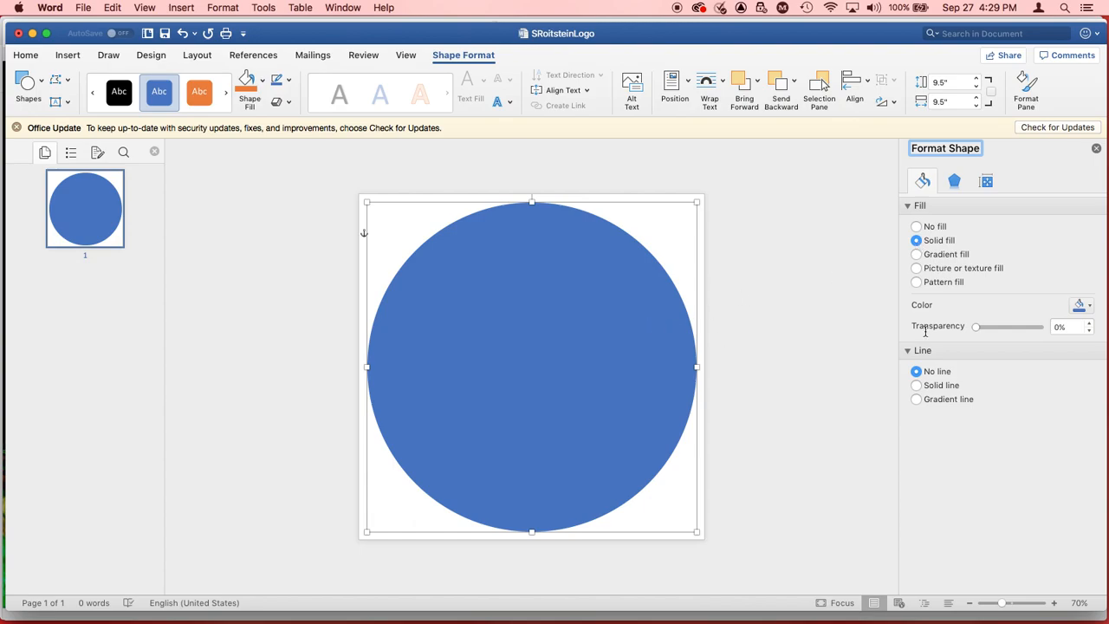
left_click(1089, 306)
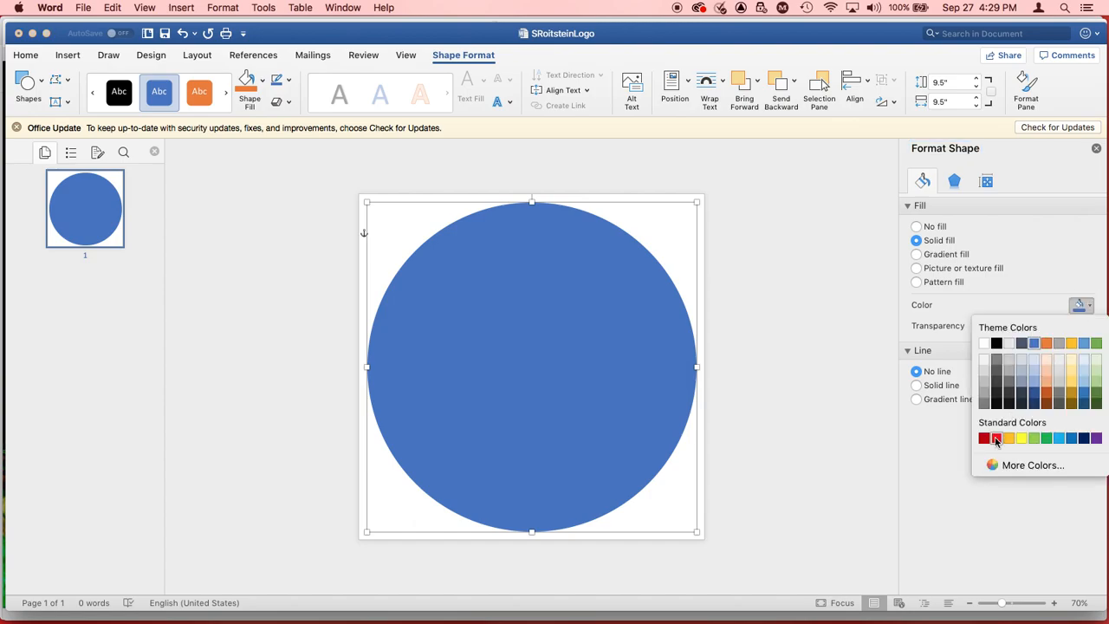
left_click(997, 438)
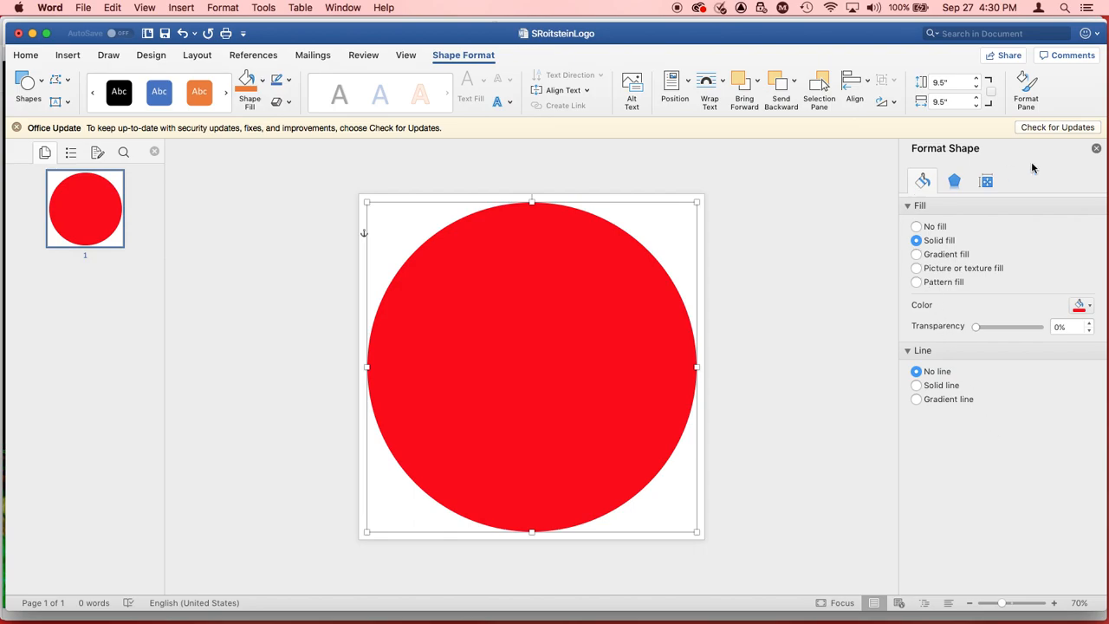
left_click(1097, 150)
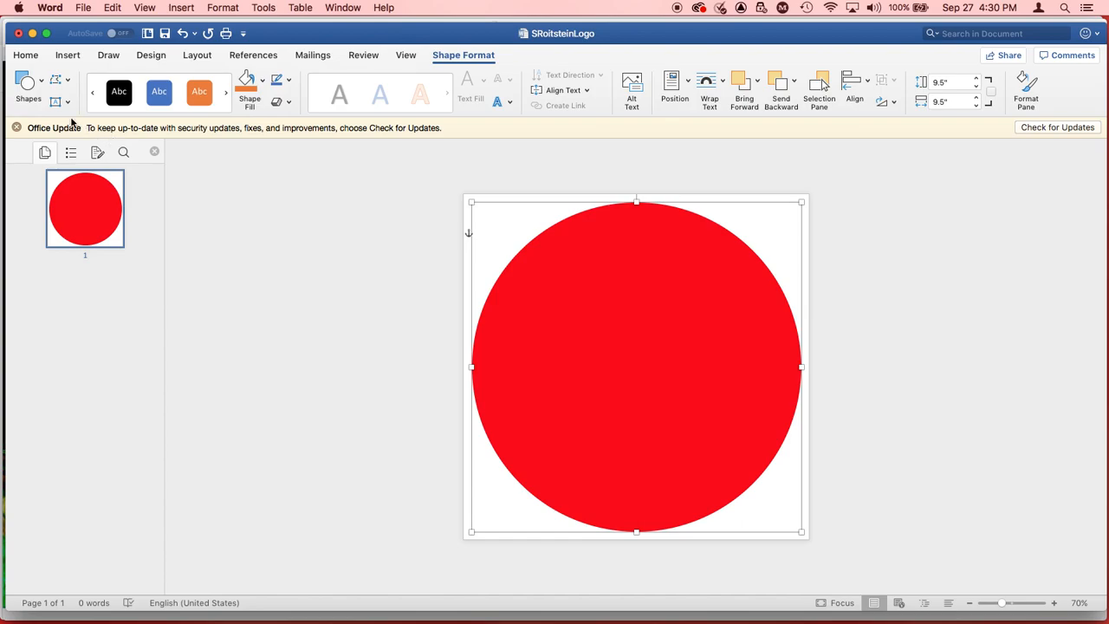
Draw a horizontal text box about 6.26" high and 6.48" wide over the middle of the red circle.
left_click(69, 56)
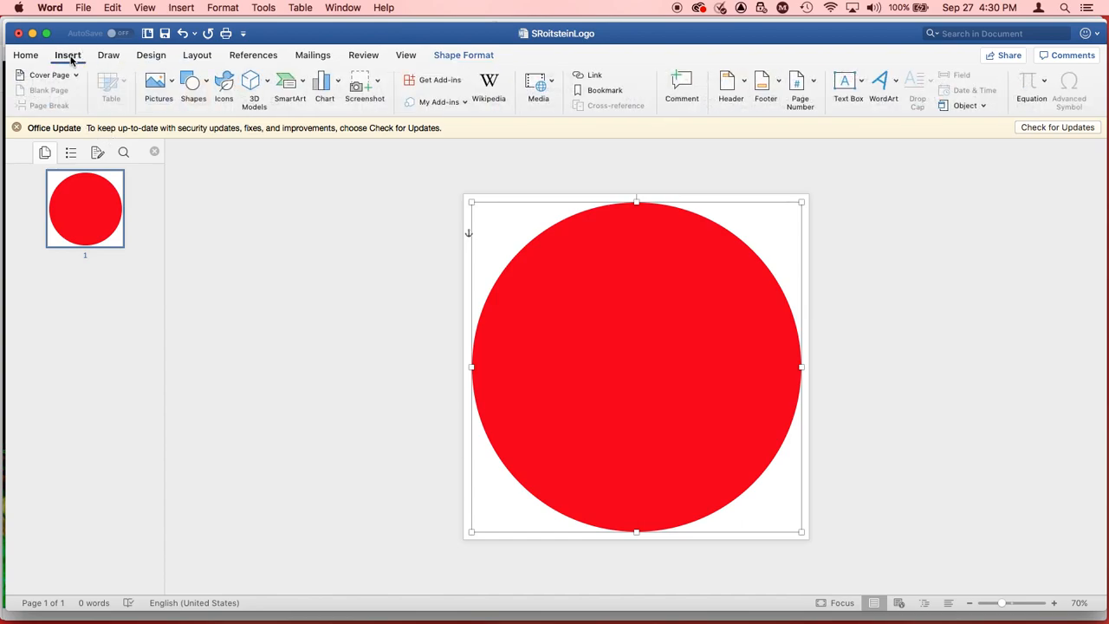
left_click(845, 84)
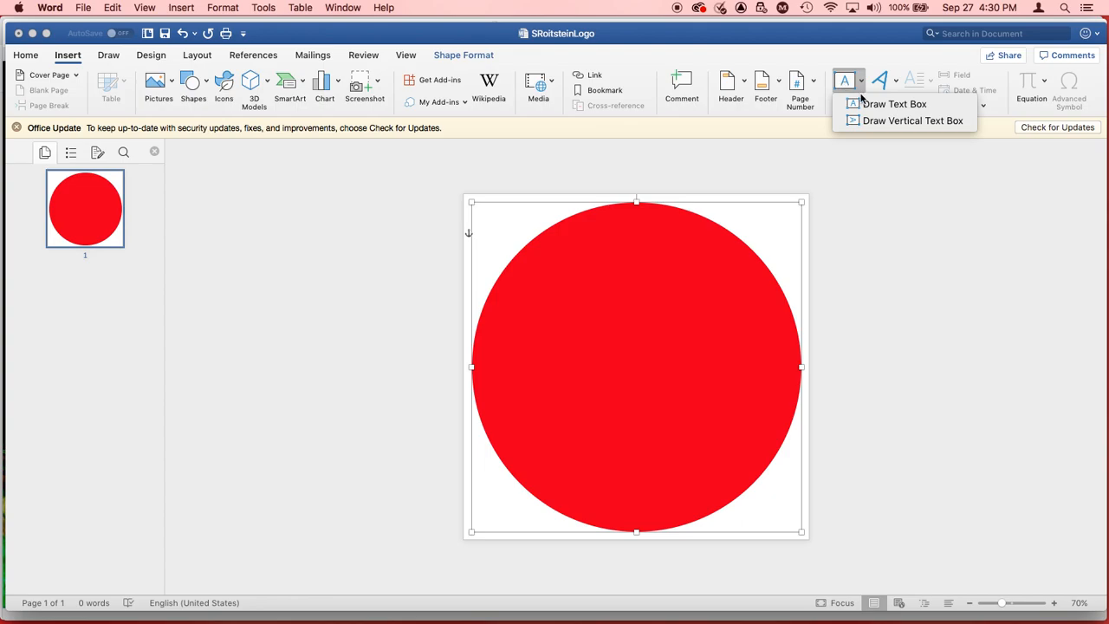
left_click(864, 102)
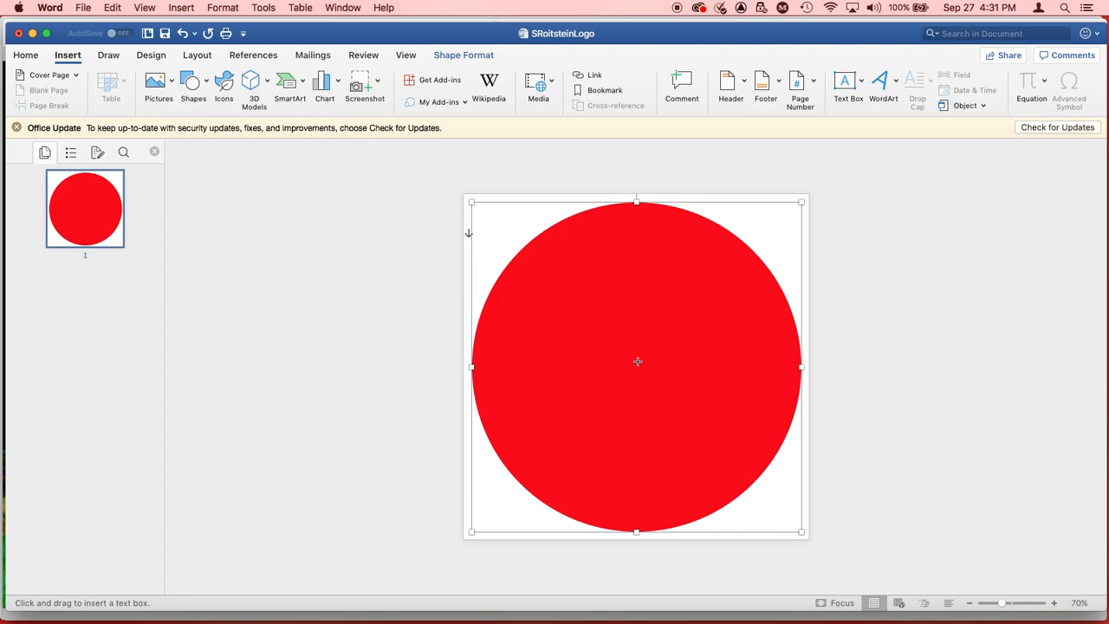
left_click(843, 80)
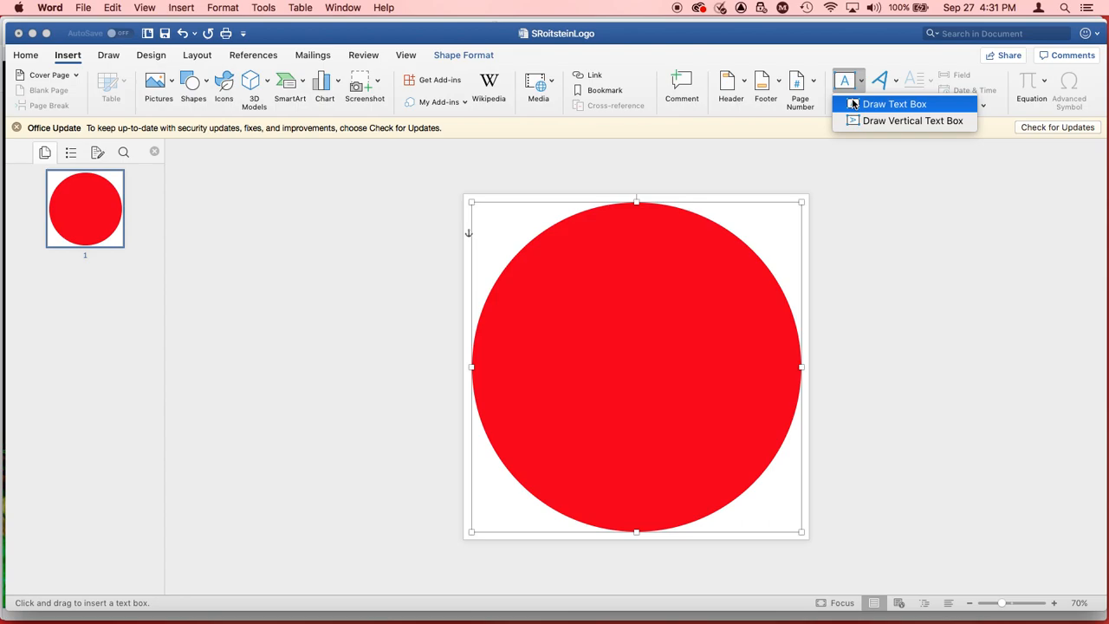
left_click(853, 104)
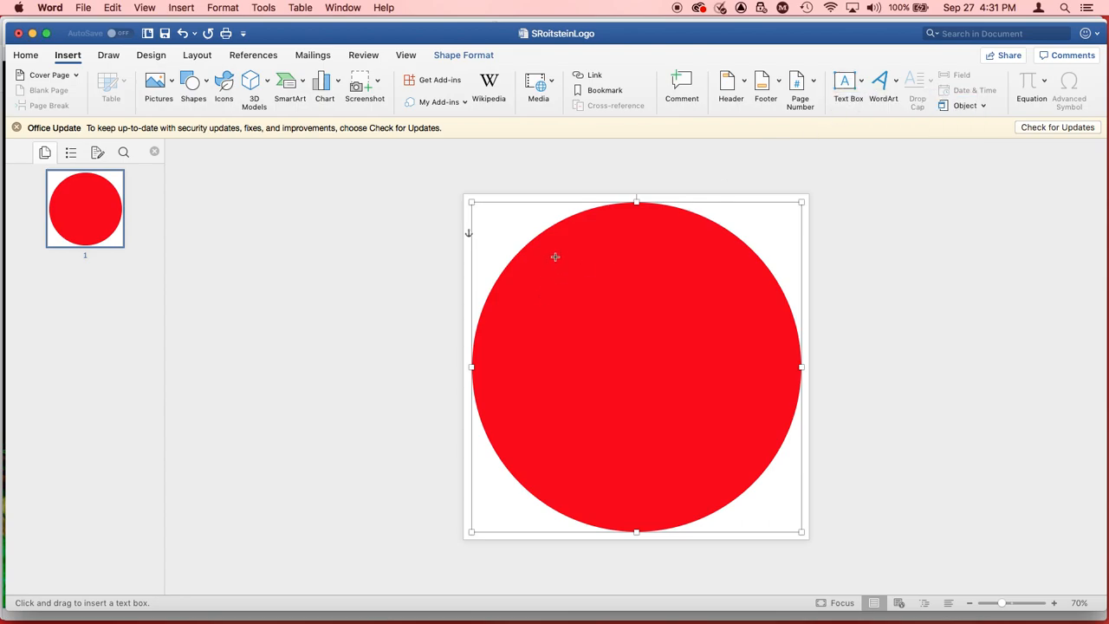
left_click_drag(533, 253, 758, 468)
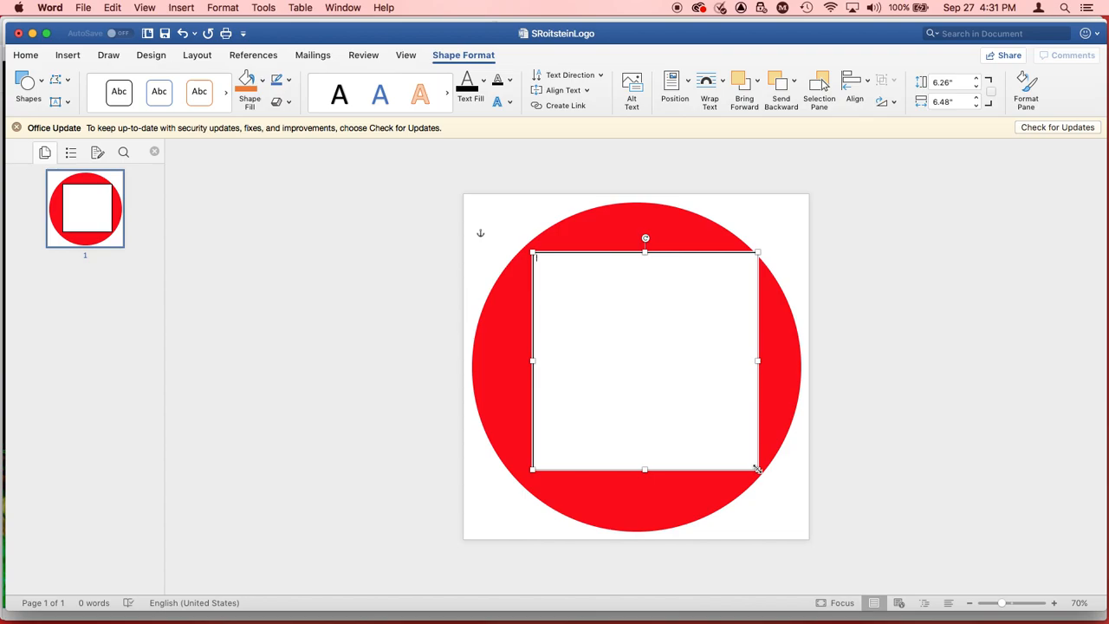
Make the text box transparent by setting it to No fill and No line.
double_click(759, 338)
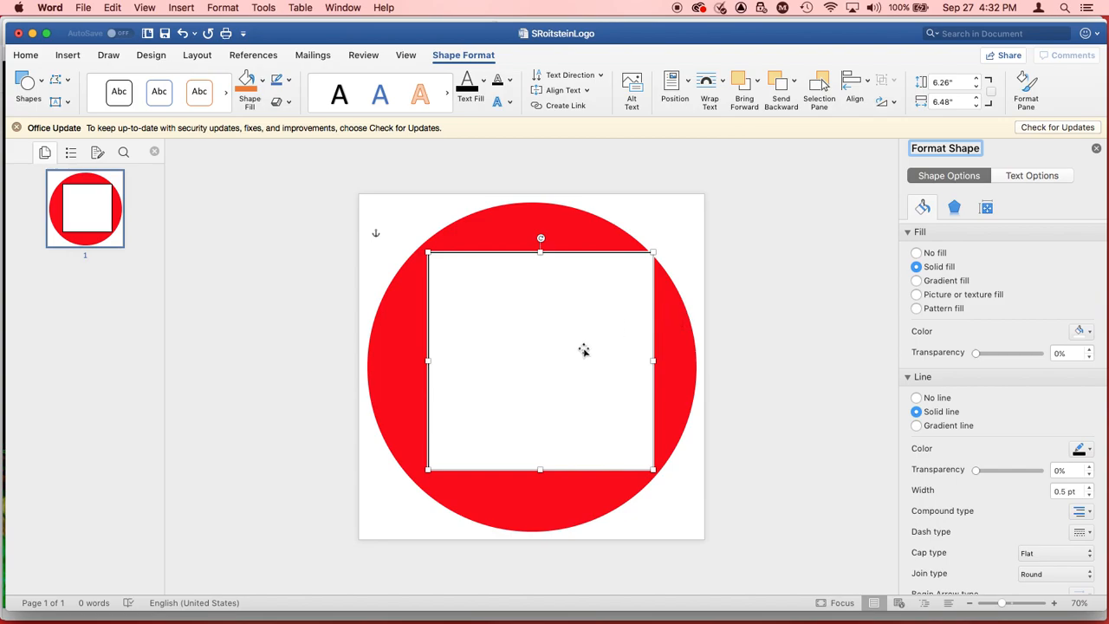
left_click(917, 253)
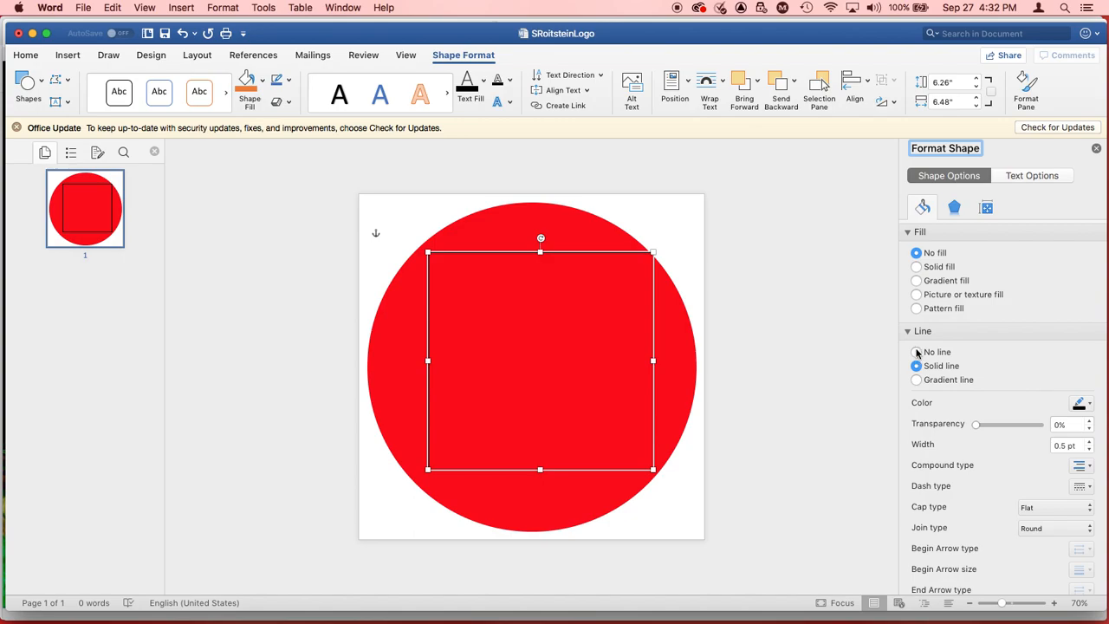
left_click(917, 352)
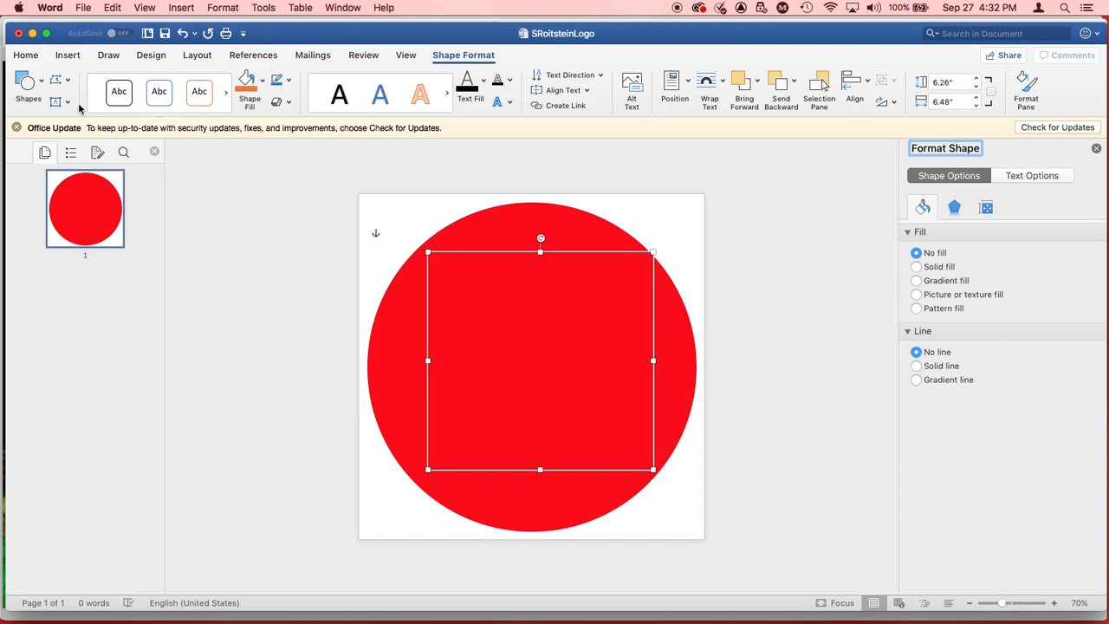
Enter the letter H in the text box and set its font size to 72.
left_click(27, 56)
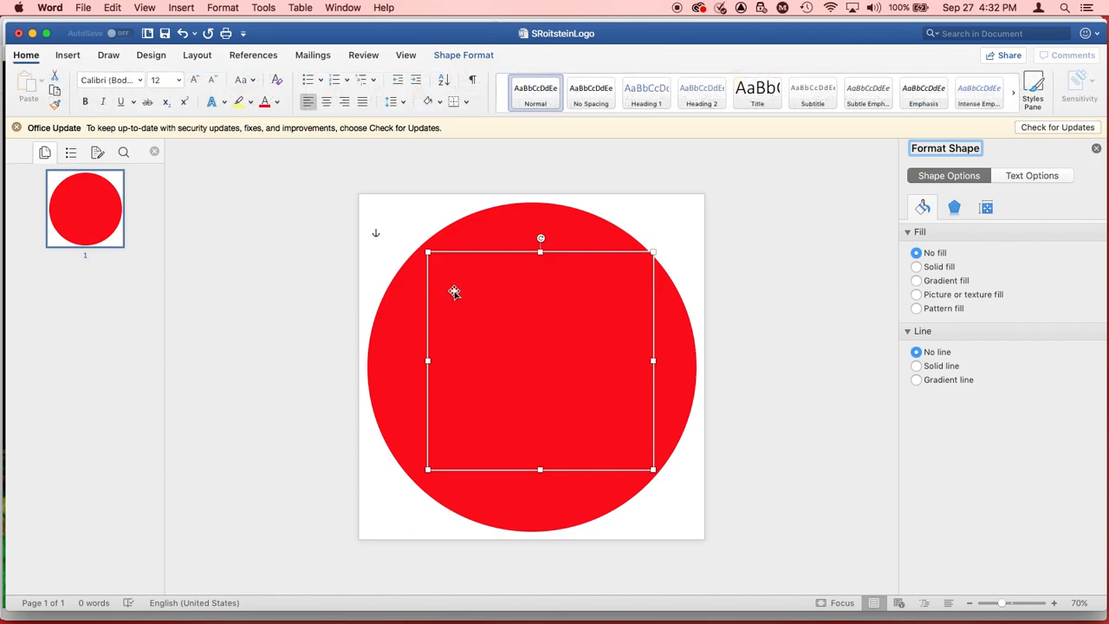
left_click(454, 292)
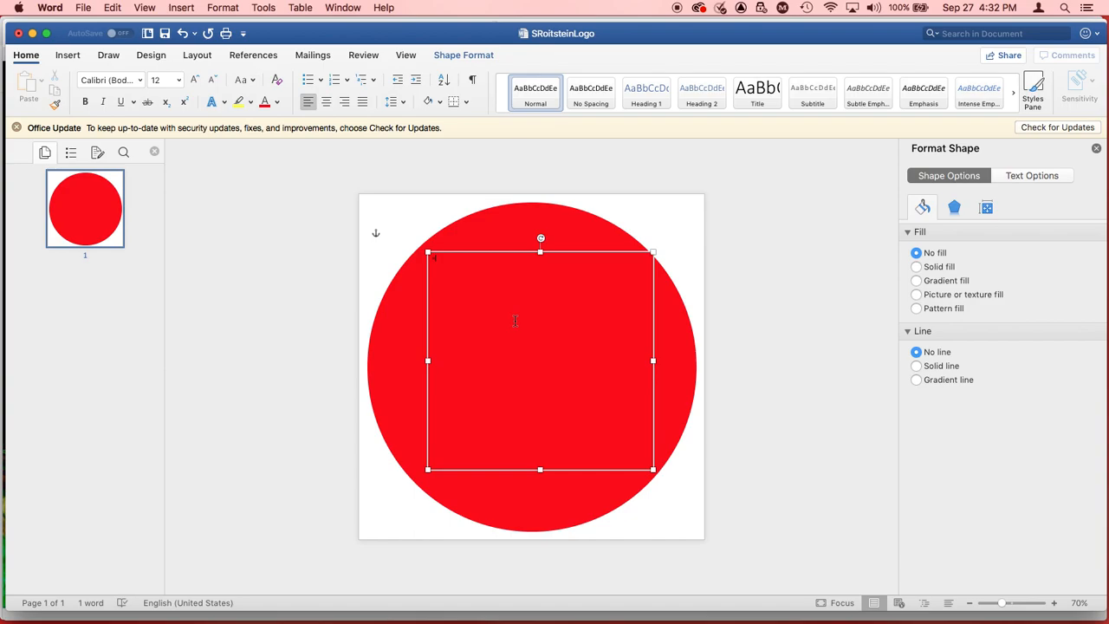
key("super+a")
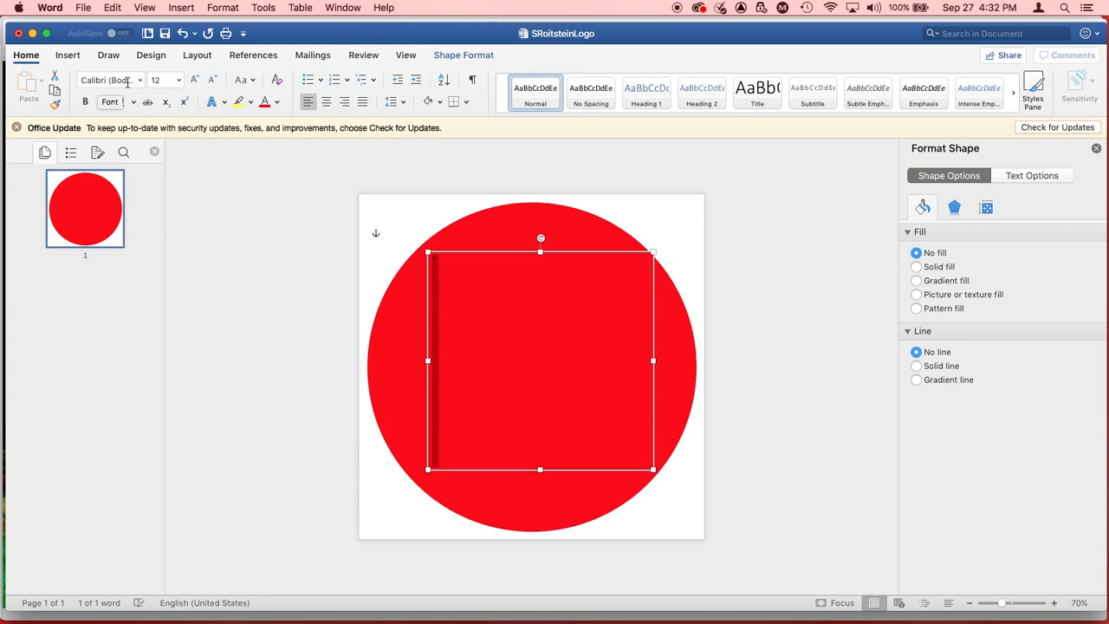
left_click(179, 81)
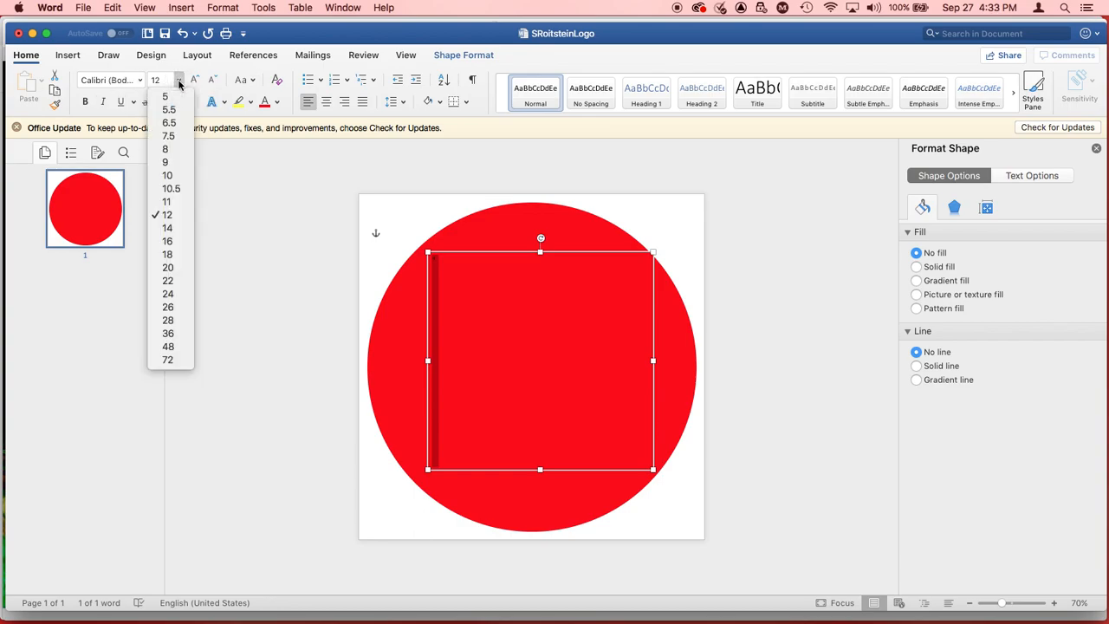
left_click(183, 361)
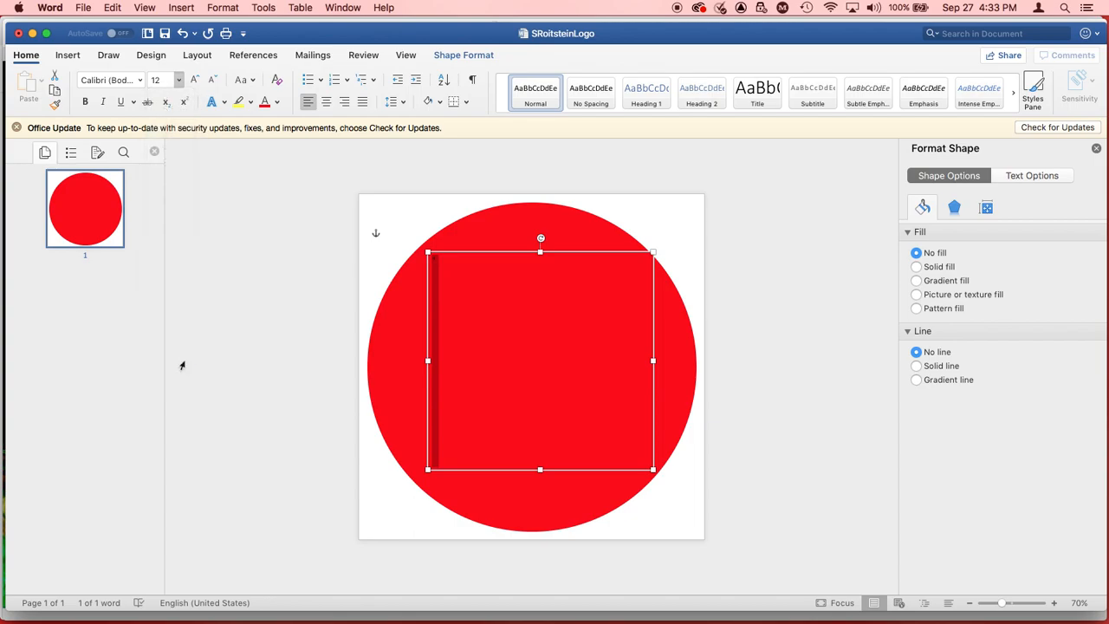
type("H")
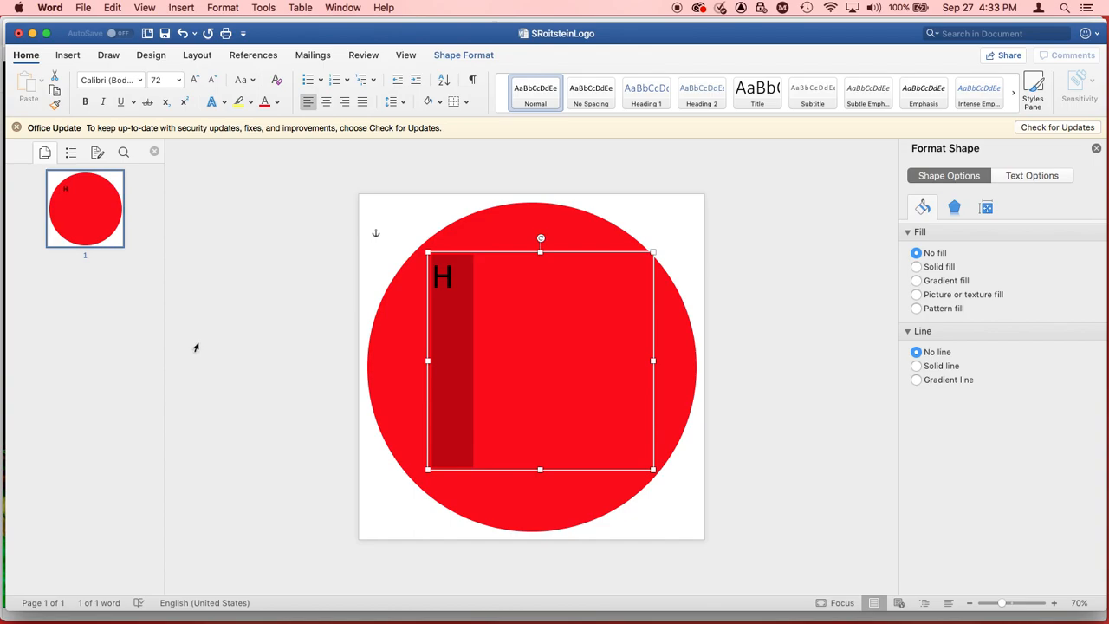
Change the letter H to white and set its font to Ask My Flashlight.
left_click(277, 103)
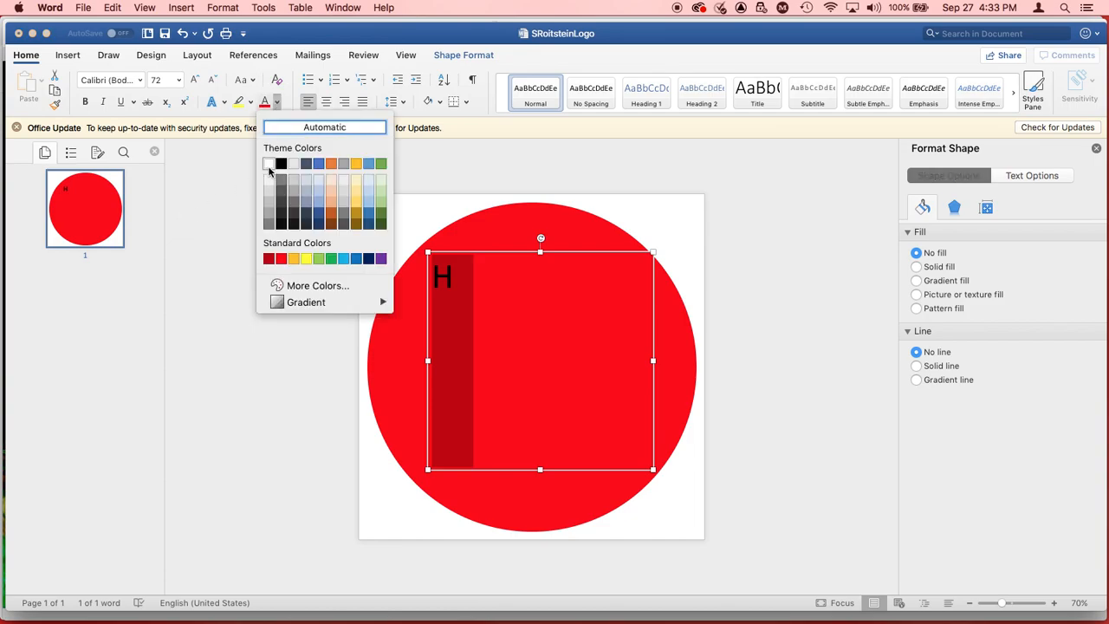
left_click(269, 165)
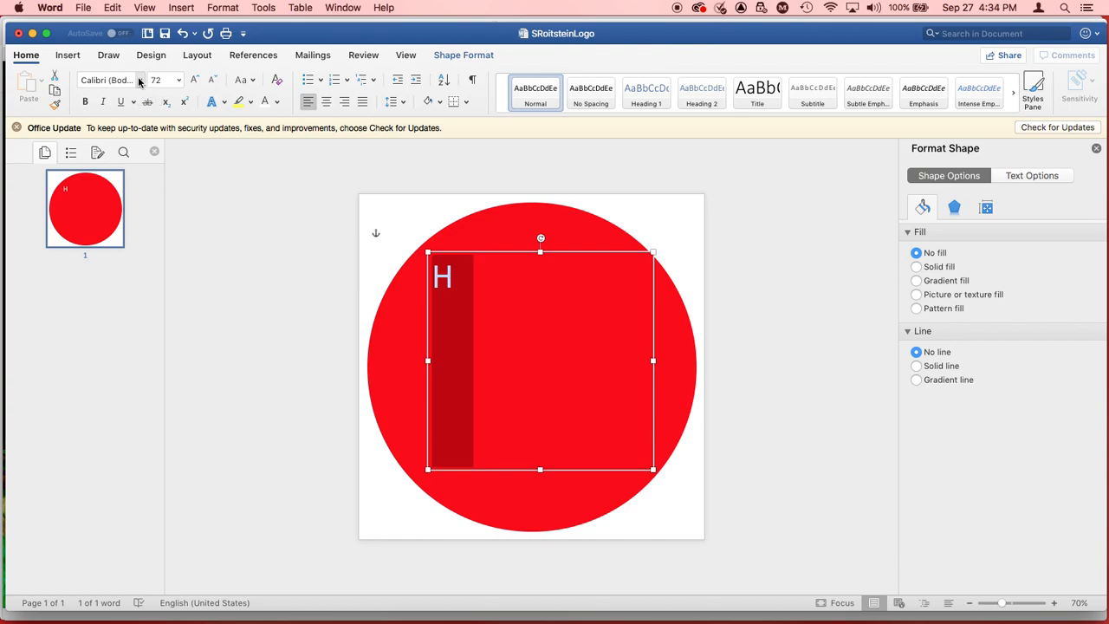
left_click(139, 81)
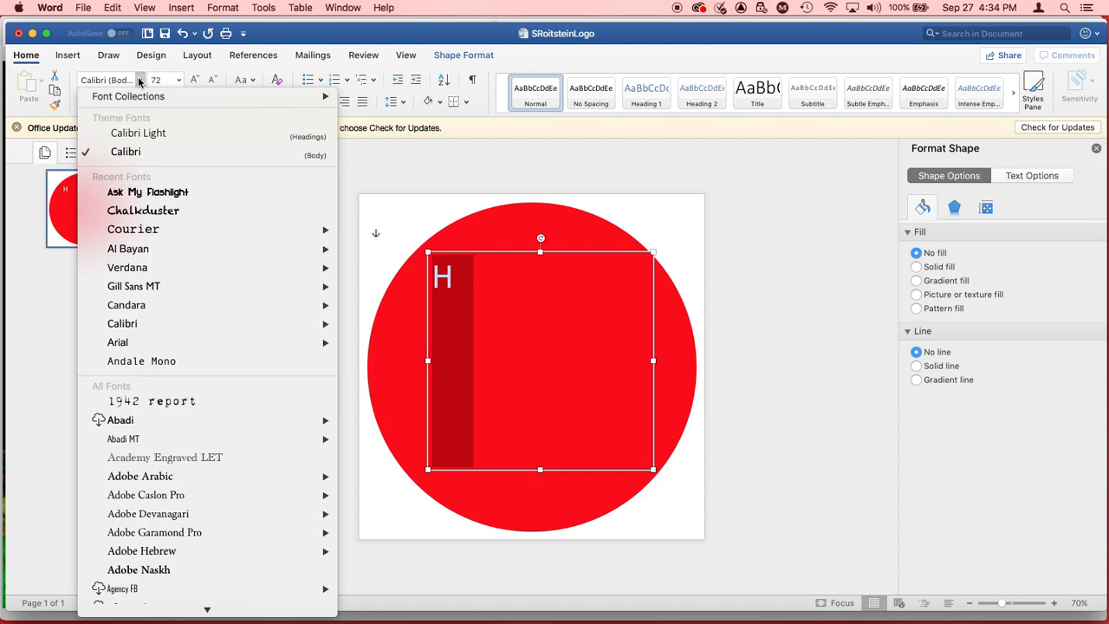
left_click(166, 192)
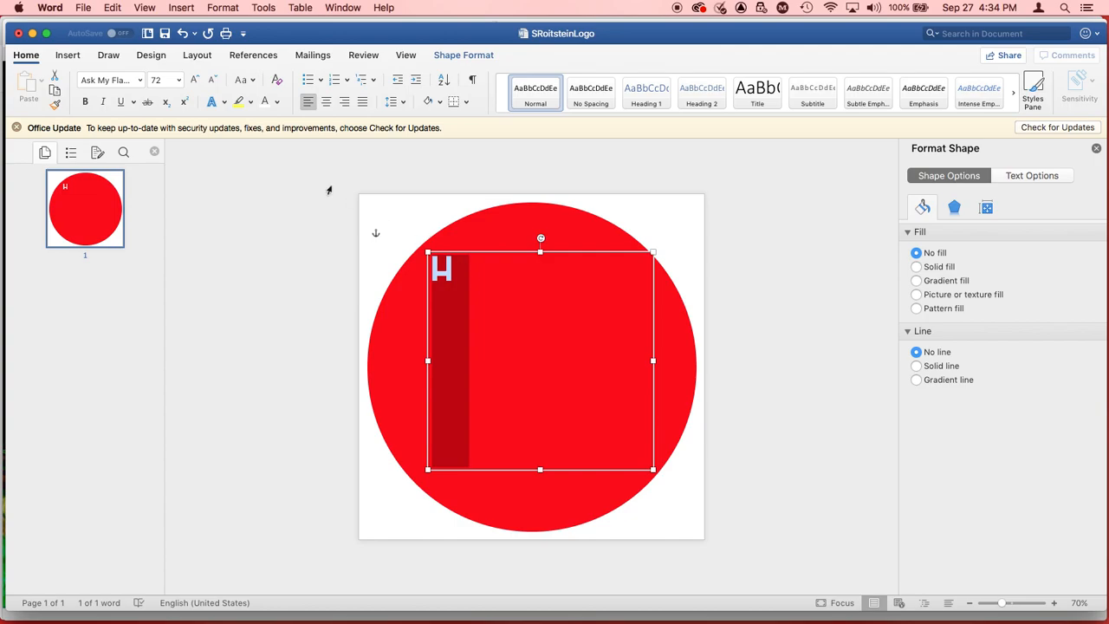
Try font sizes of 400 and 600 on the letter H.
left_click(169, 79)
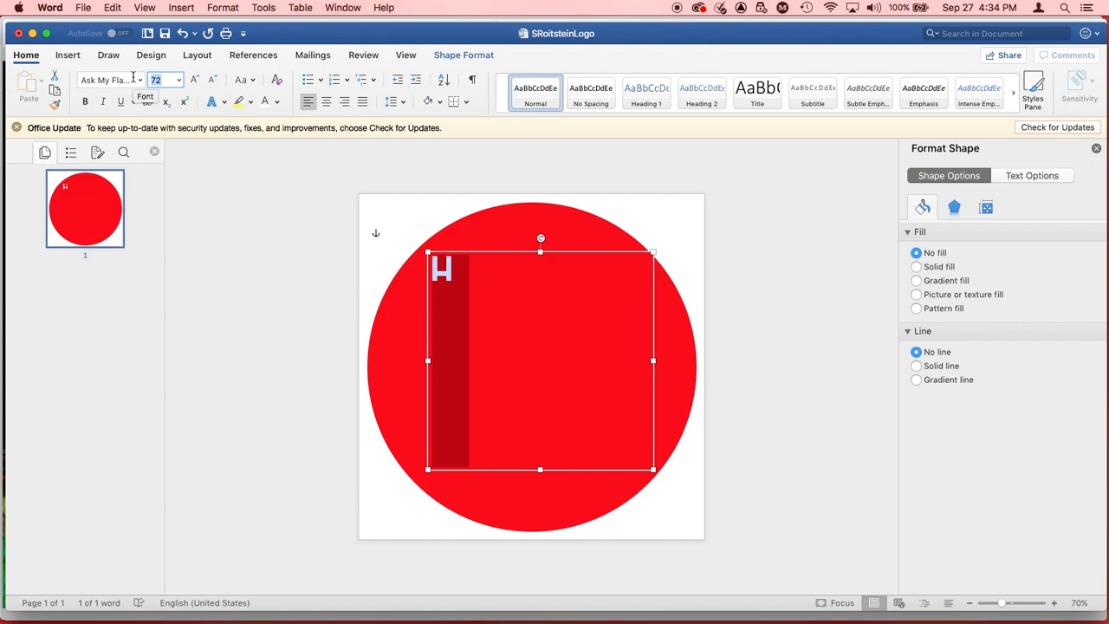
type("400")
key("Return")
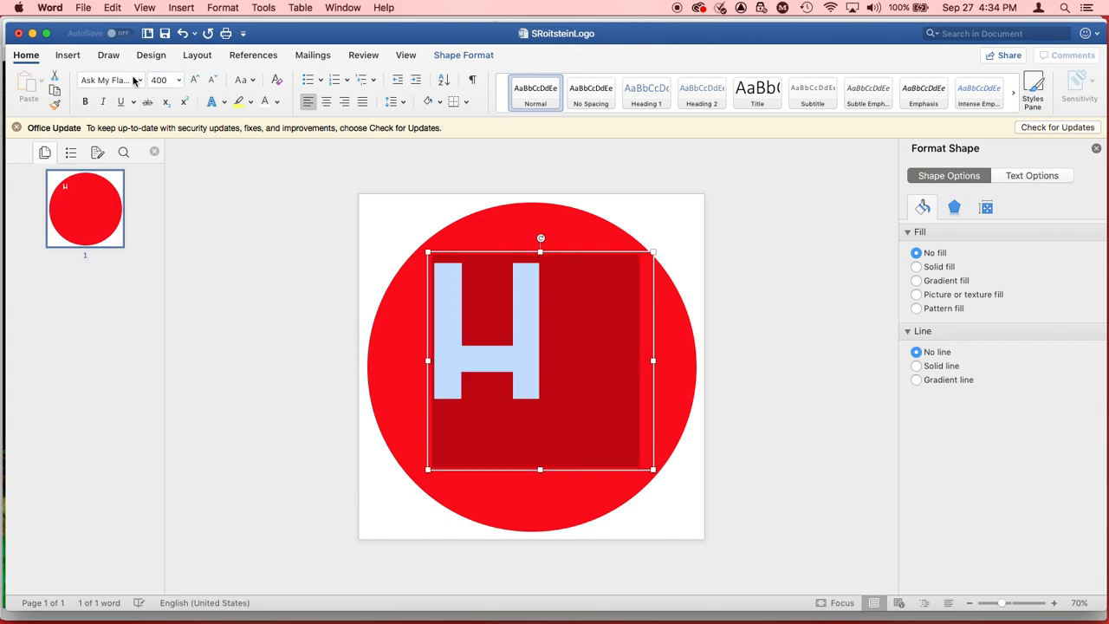
left_click(164, 81)
type("600")
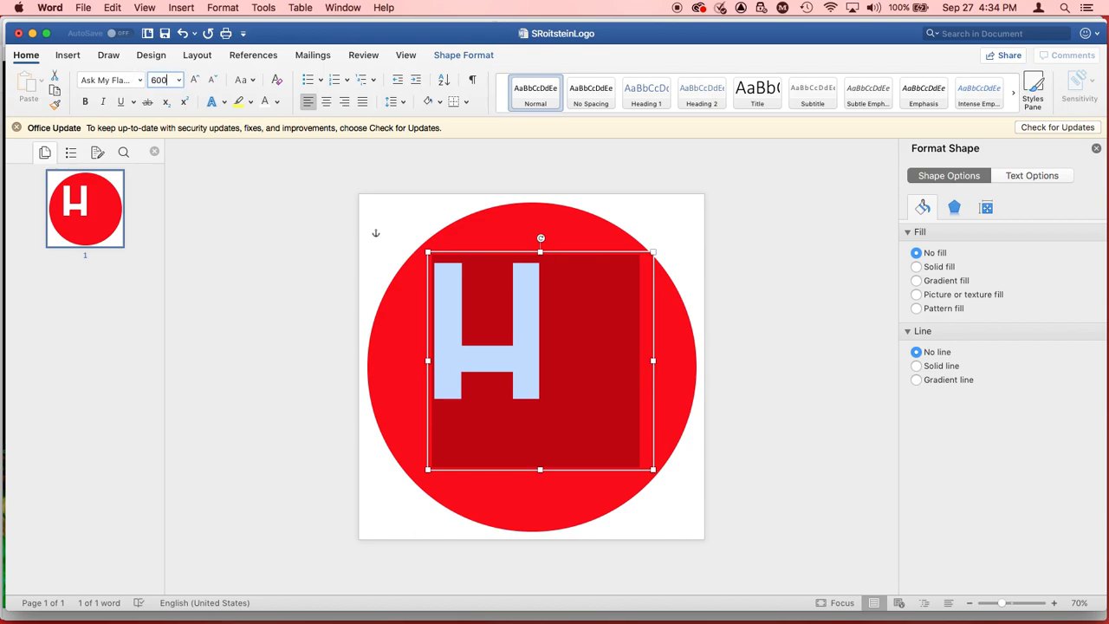
key("Return")
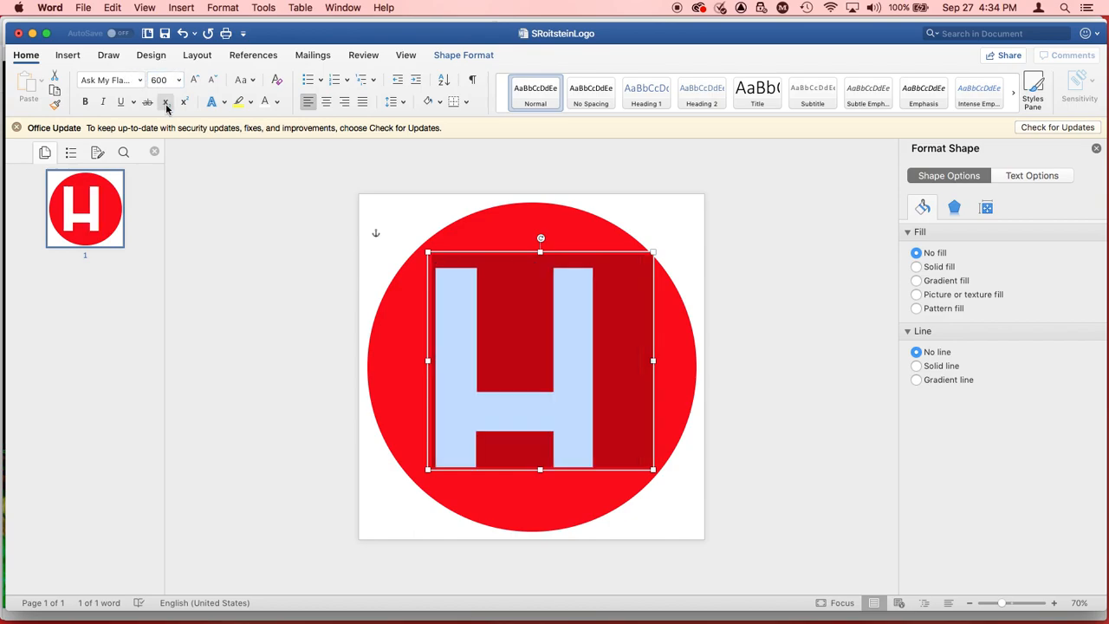
Enlarge the text box slightly from its lower corner and set the font size of the H to 700.
left_click_drag(653, 473, 659, 493)
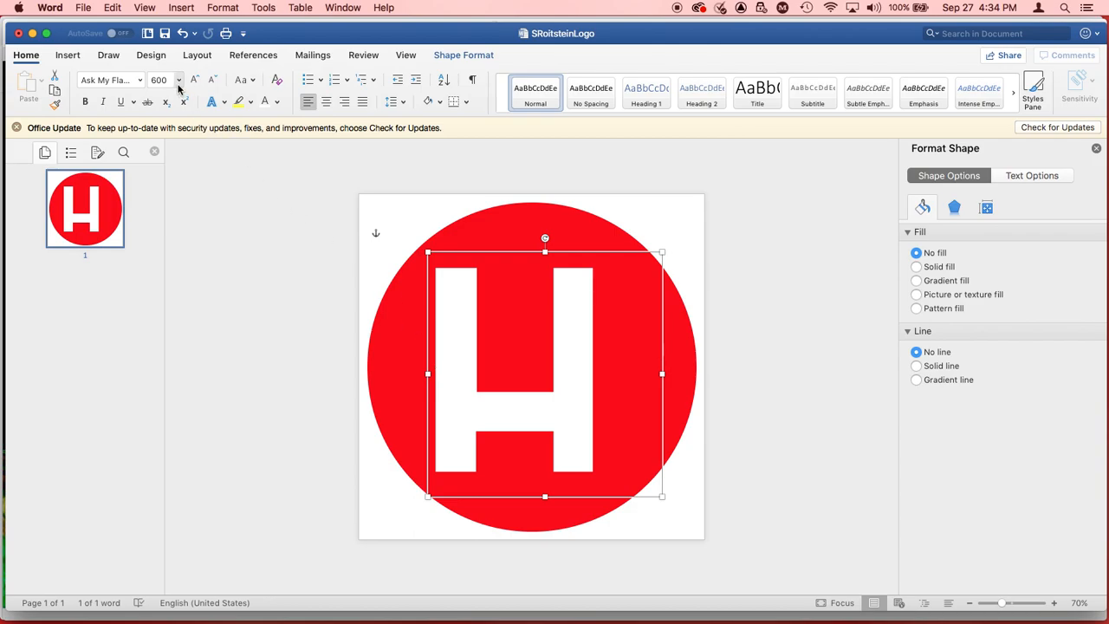
left_click(610, 355)
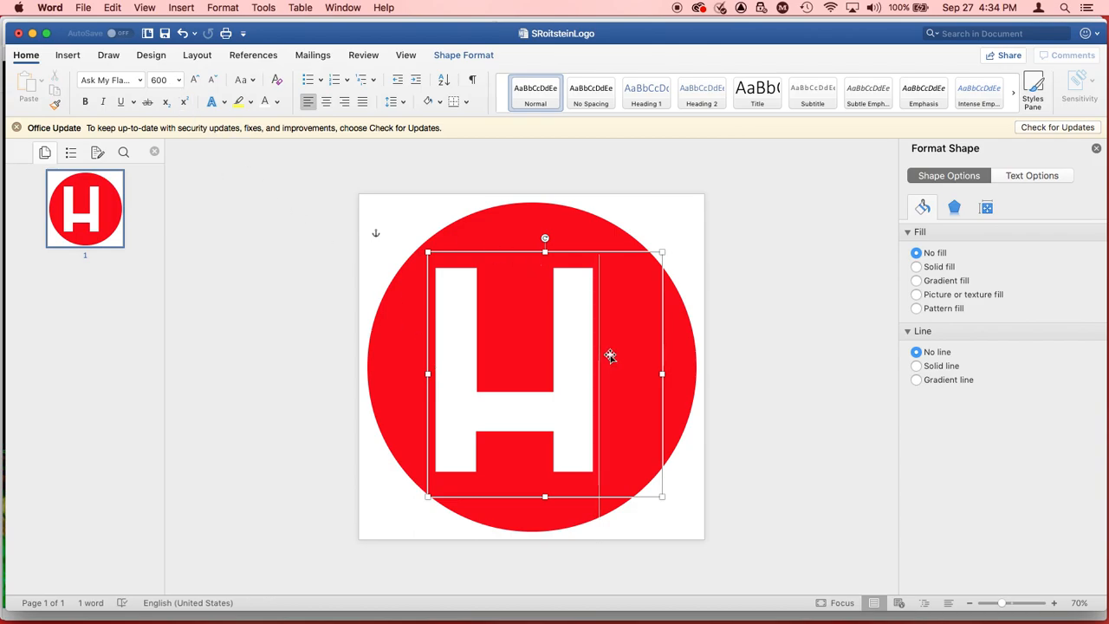
key("super+a")
left_click(157, 80)
type("700")
key("Return")
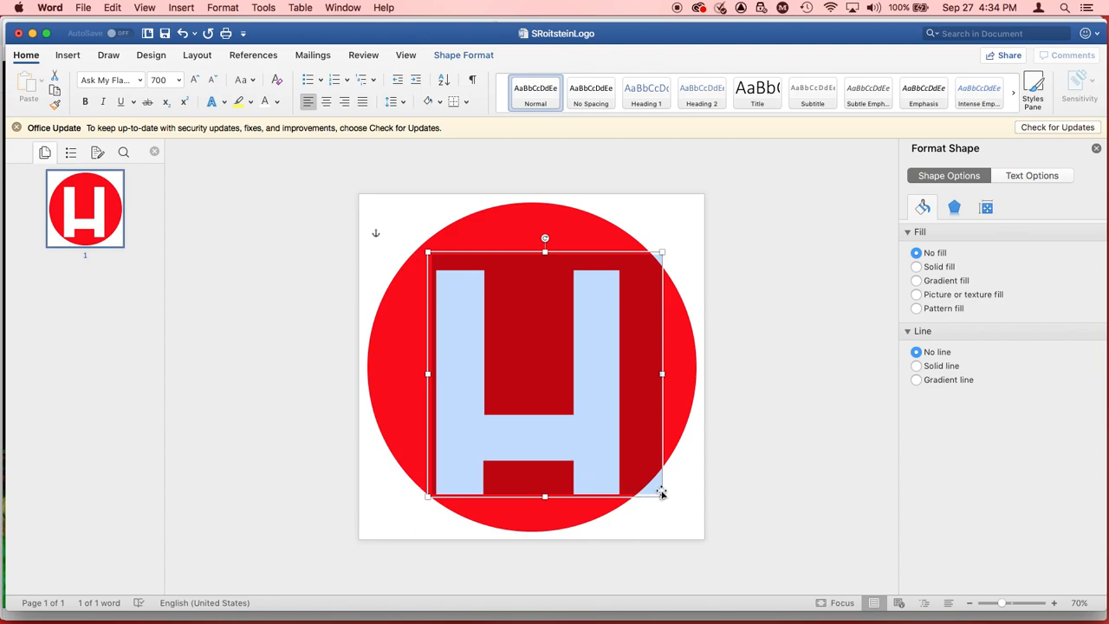
Enlarge the text box a little more and nudge it up and right so the H is centred in the red circle.
mouse_move(662, 495)
left_mouse_down()
mouse_move(669, 508)
mouse_move(654, 480)
mouse_move(669, 505)
left_mouse_up()
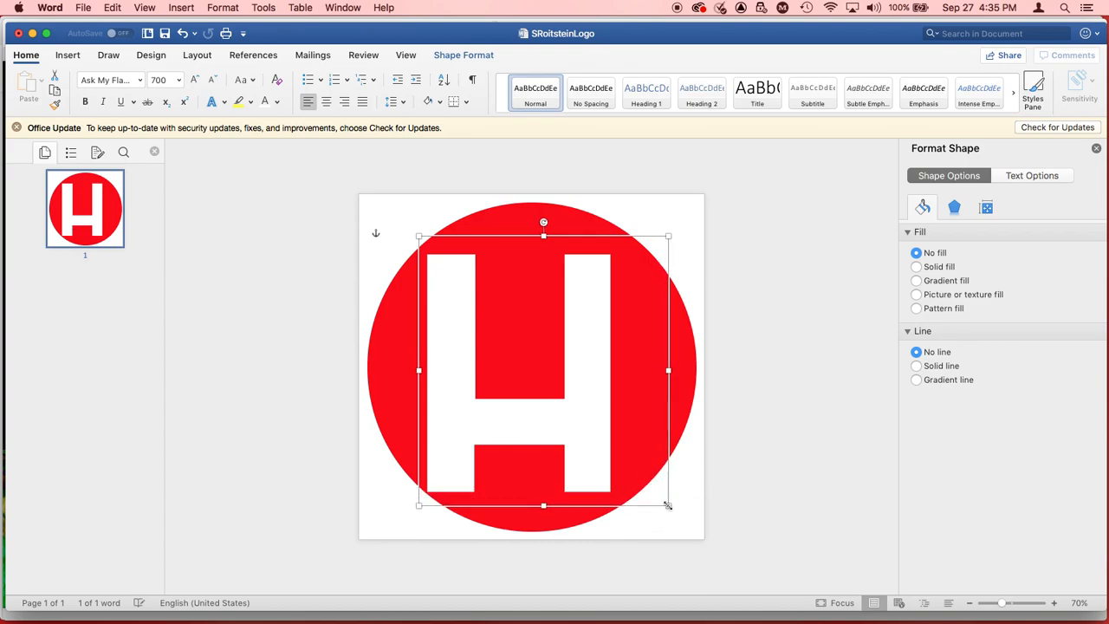
key("Up")
key("Up")
key("Up")
key("Up")
key("Up")
key("Up")
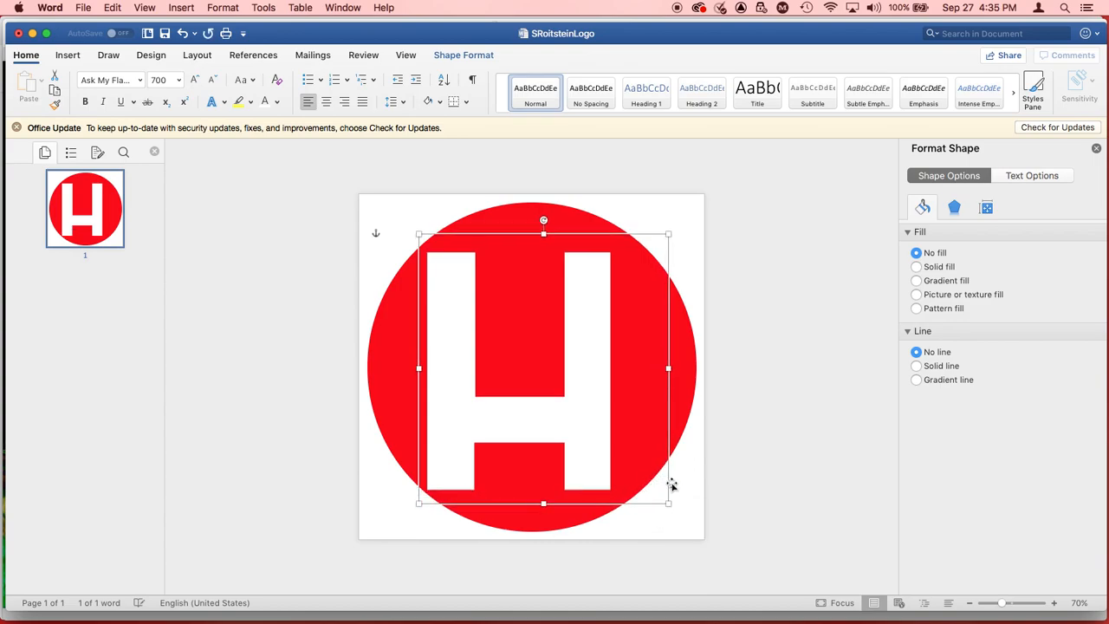
key("Right")
key("Right")
key("Right")
key("Right")
key("Right")
key("Right")
key("Right")
key("Right")
key("Right")
key("Right")
key("Right")
key("Right")
key("Right")
key("Up")
key("Up")
key("Up")
key("Up")
key("Up")
key("Up")
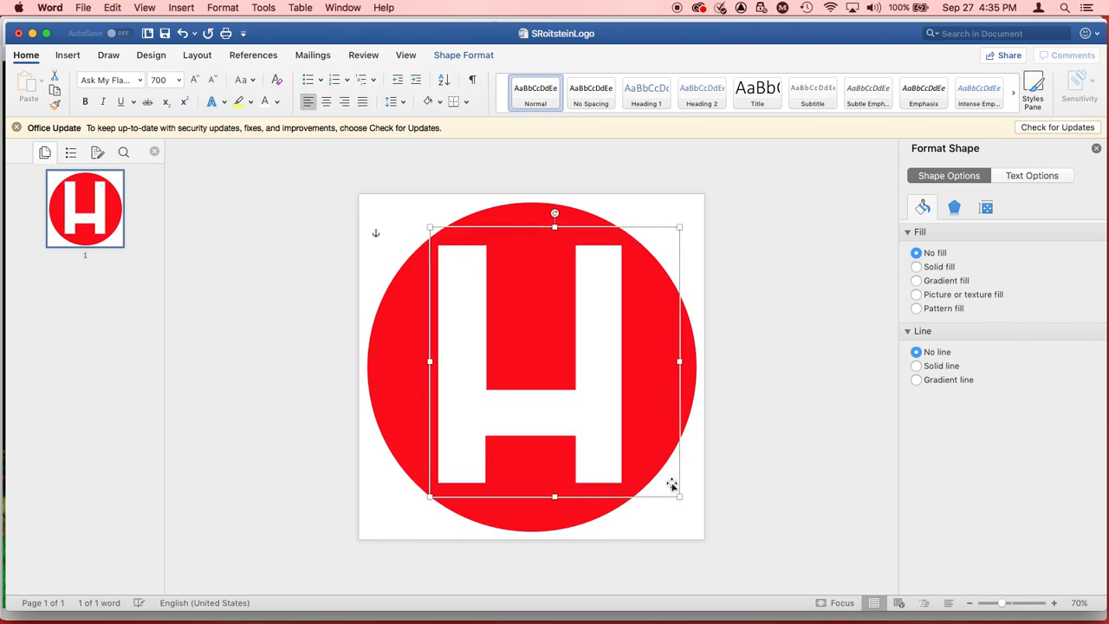
key("Right")
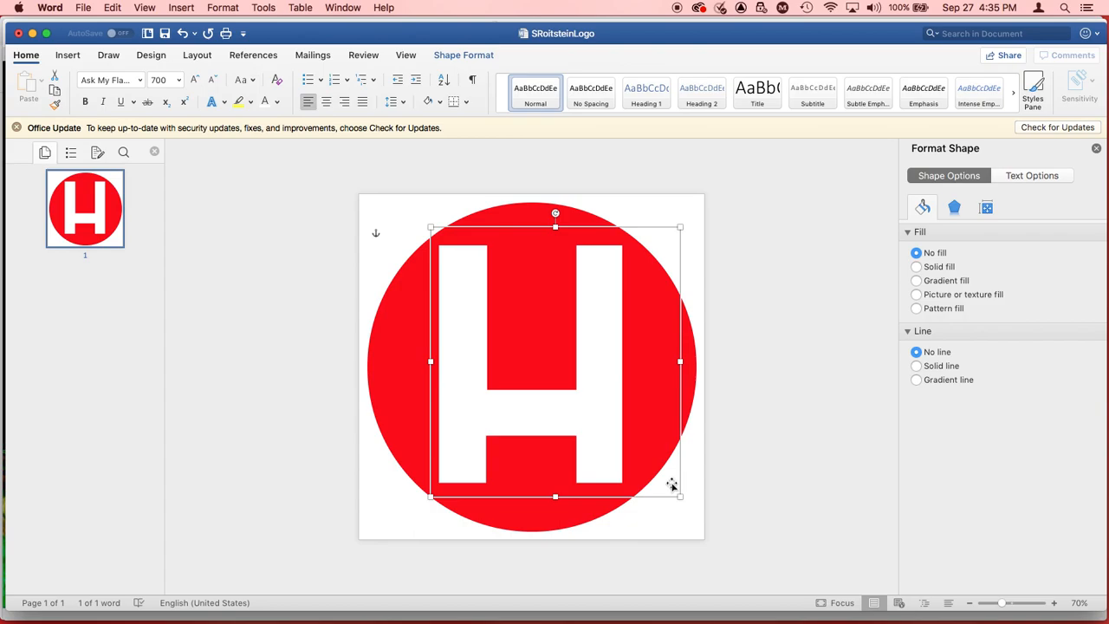
left_click(396, 213)
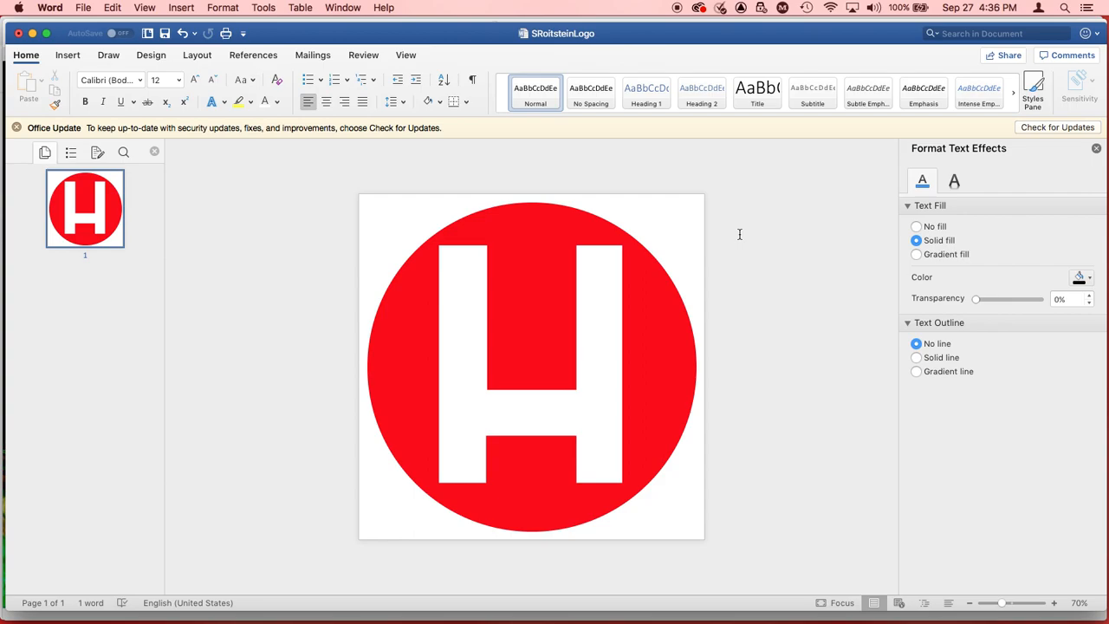
Examine how the logo reads at small size by reducing the zoom to 10%, and return to 60%.
left_click(973, 604)
left_click(972, 604)
left_click(973, 604)
left_click(972, 604)
left_click(972, 604)
left_click(972, 604)
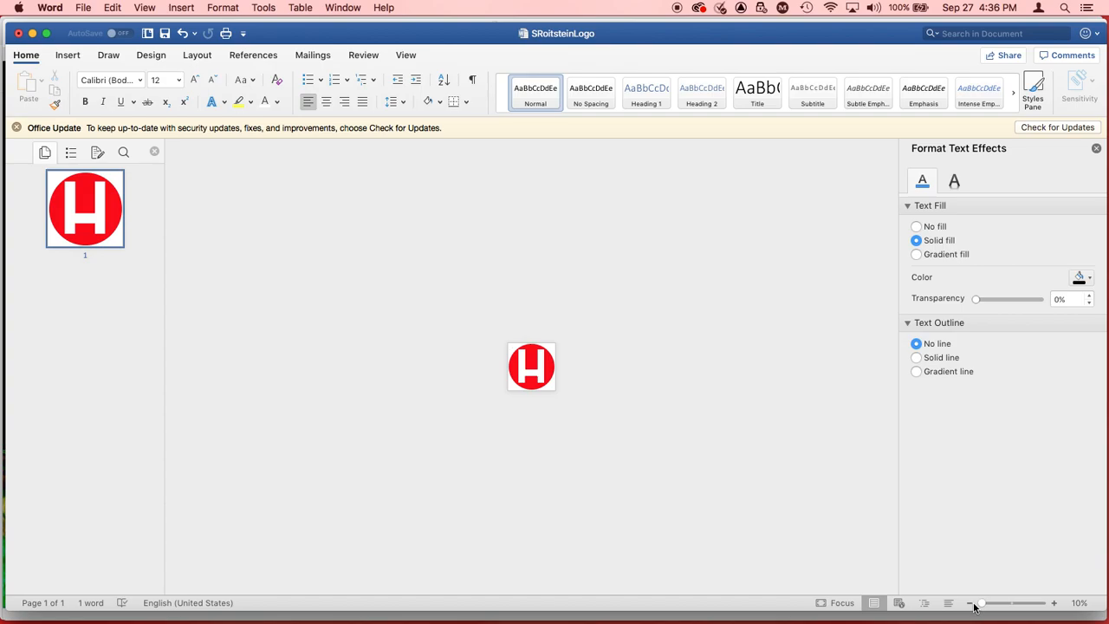
left_click(1054, 604)
left_click(1053, 603)
left_click(1054, 603)
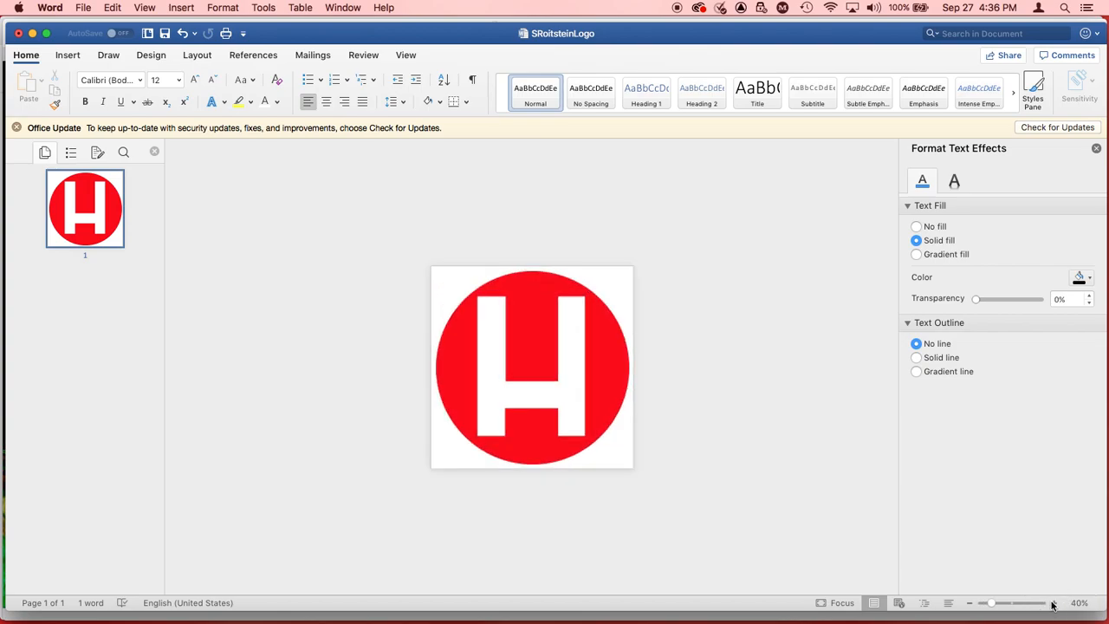
left_click(1053, 604)
left_click(1054, 603)
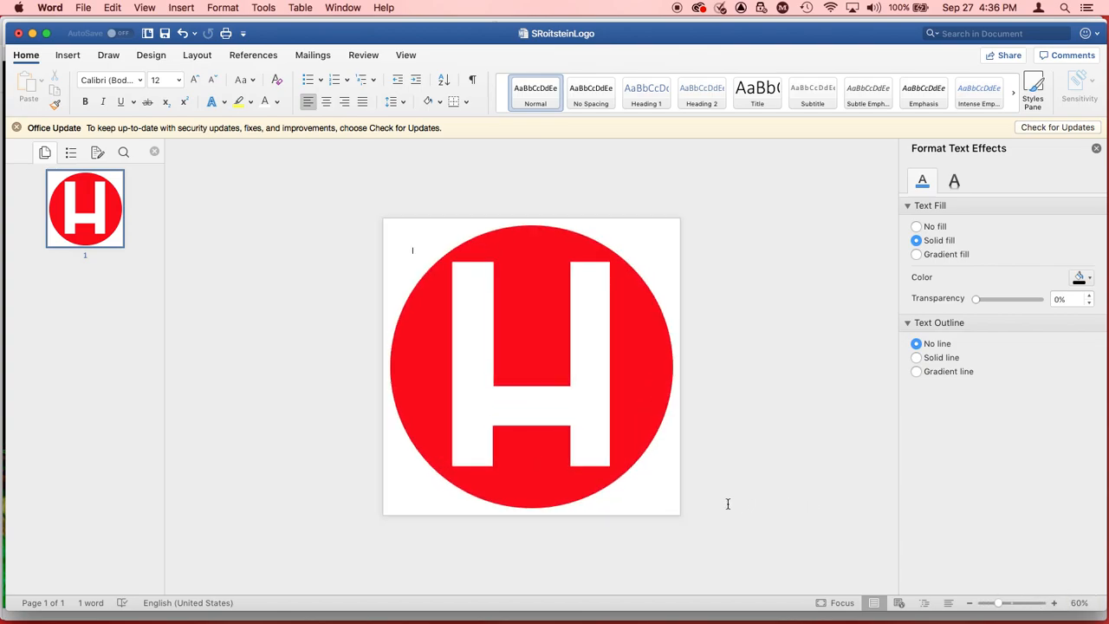
Reduce the H to font size 650 and centre-align it within its text box.
left_click(578, 415)
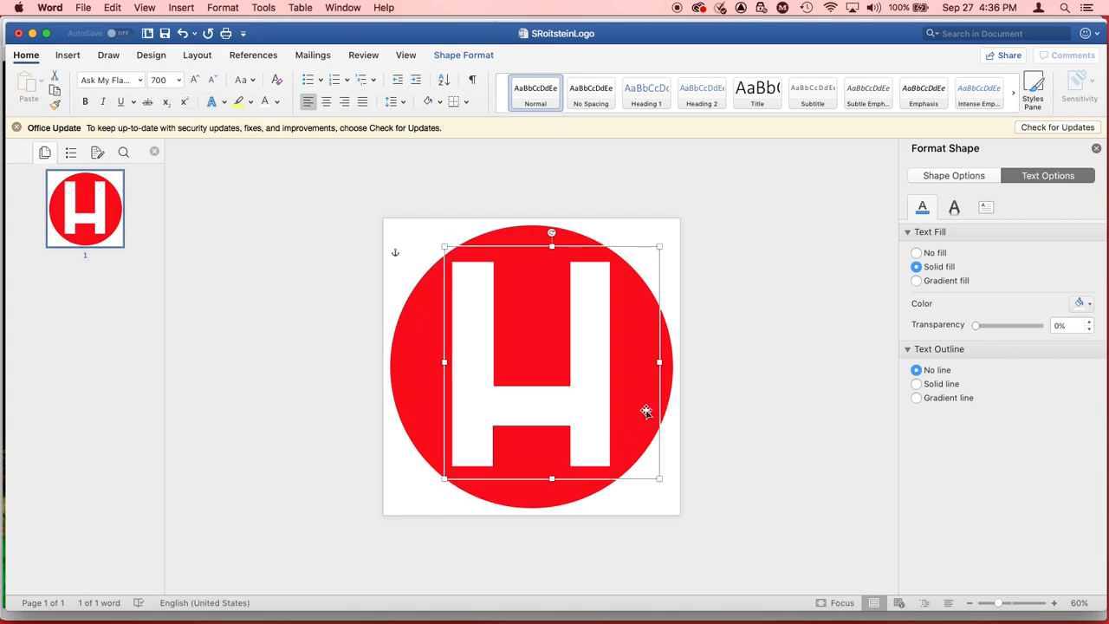
left_click(173, 80)
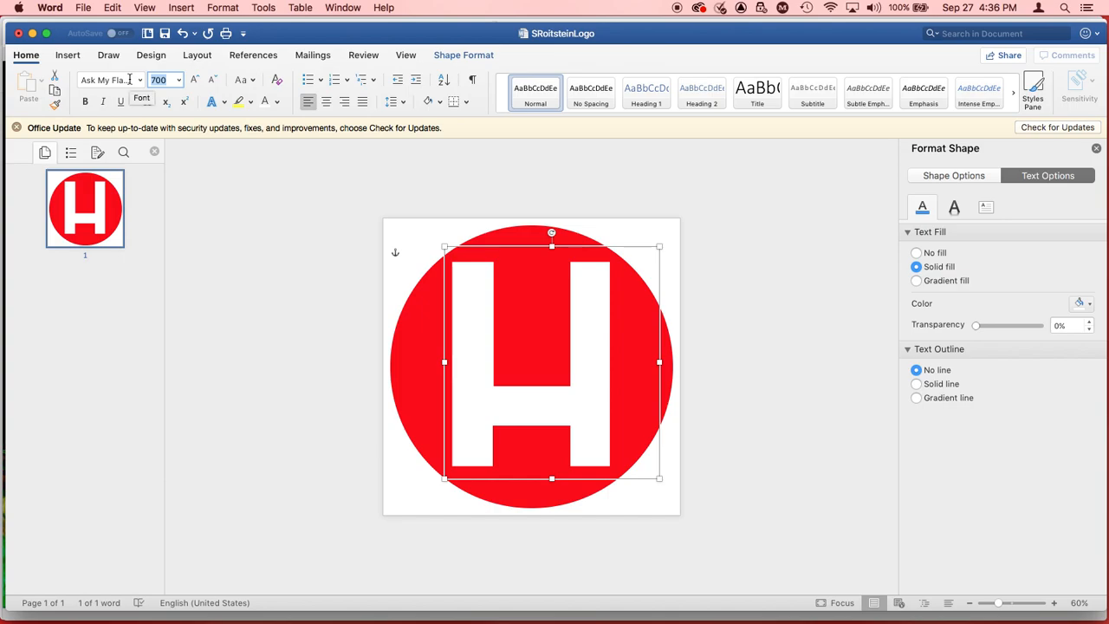
type("650")
key("Return")
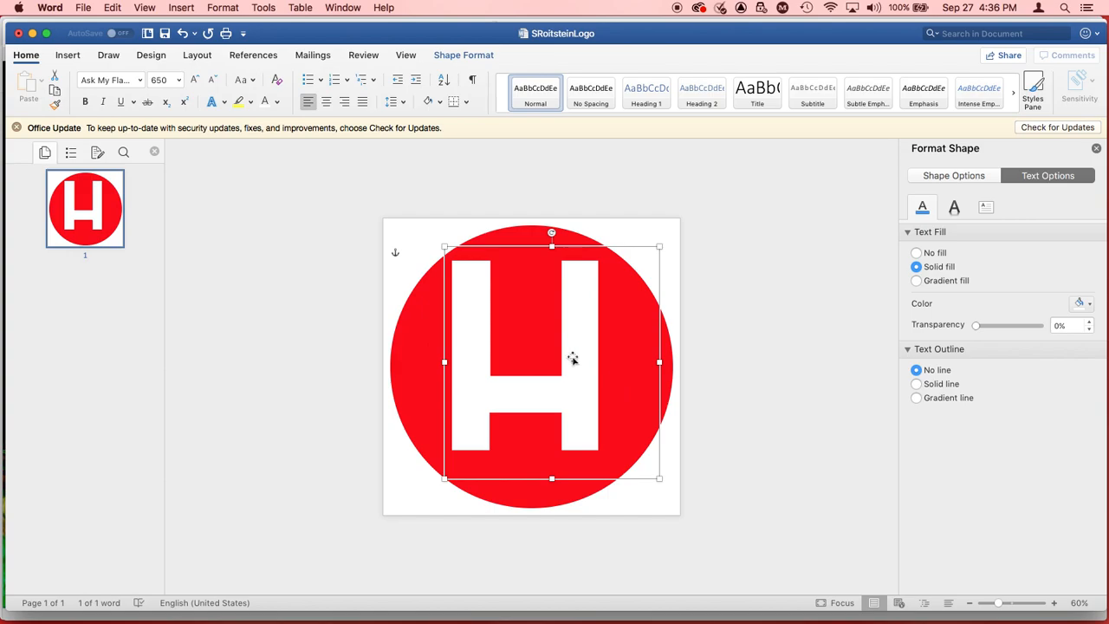
key("super+a")
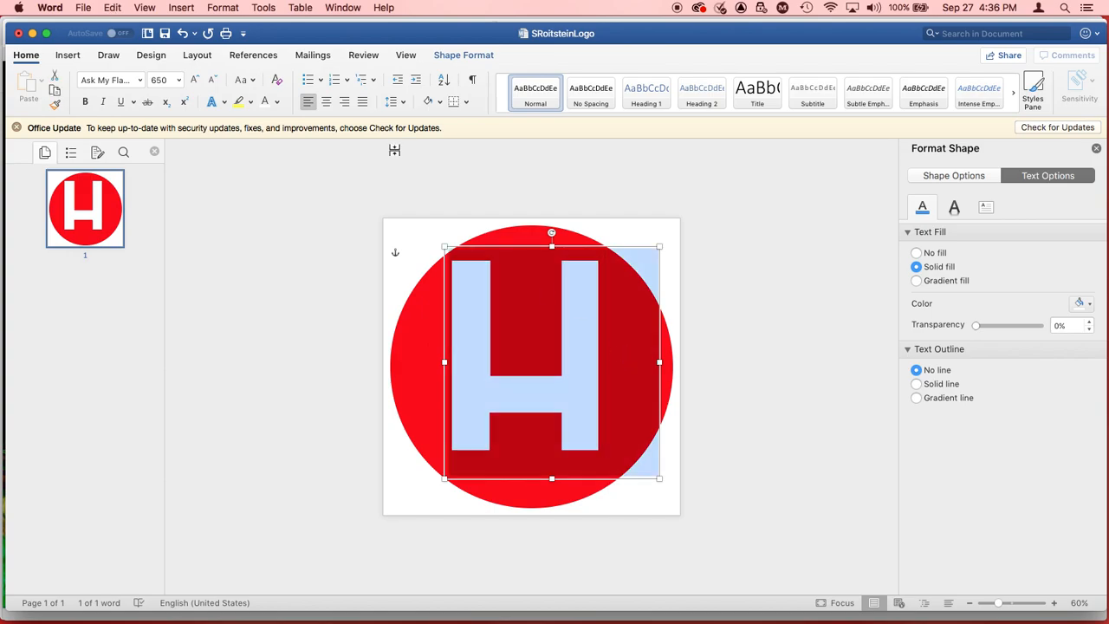
left_click(327, 102)
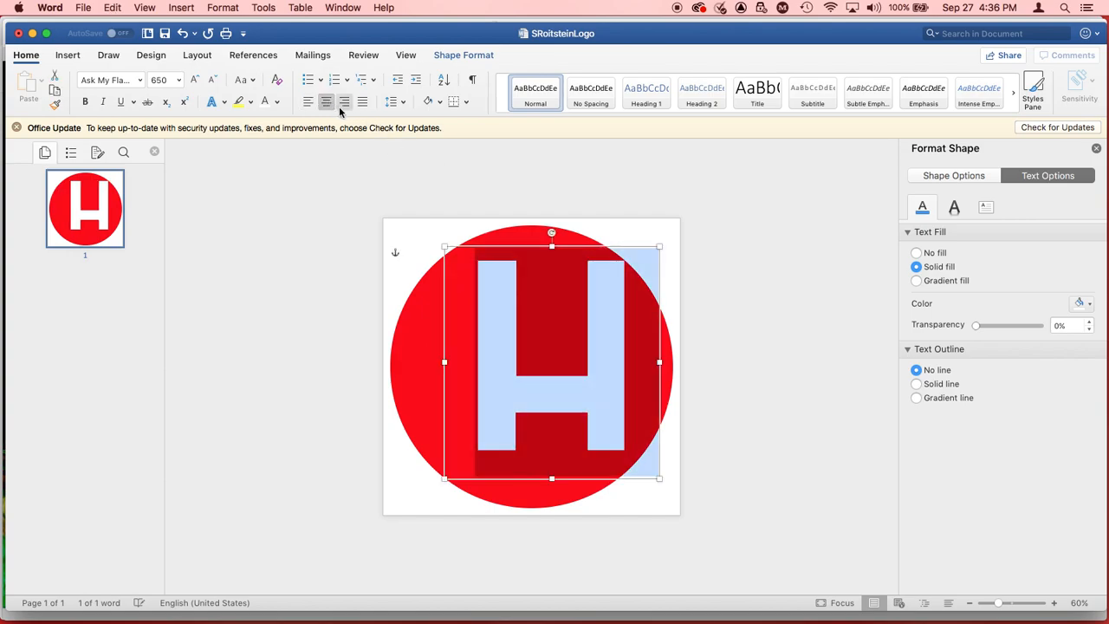
key("Left")
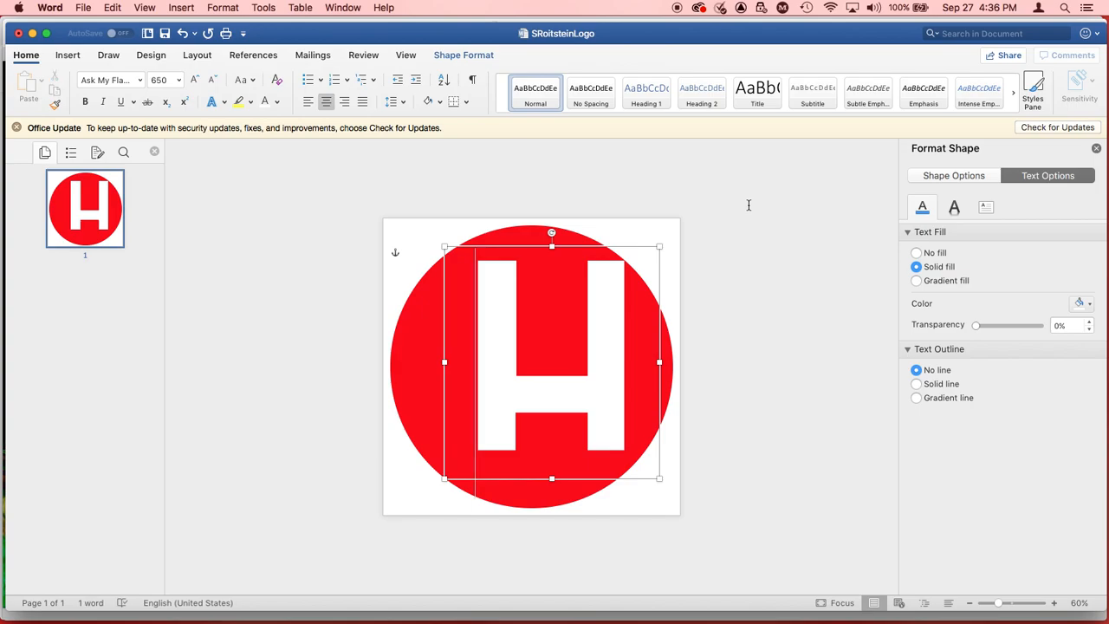
left_click(684, 454)
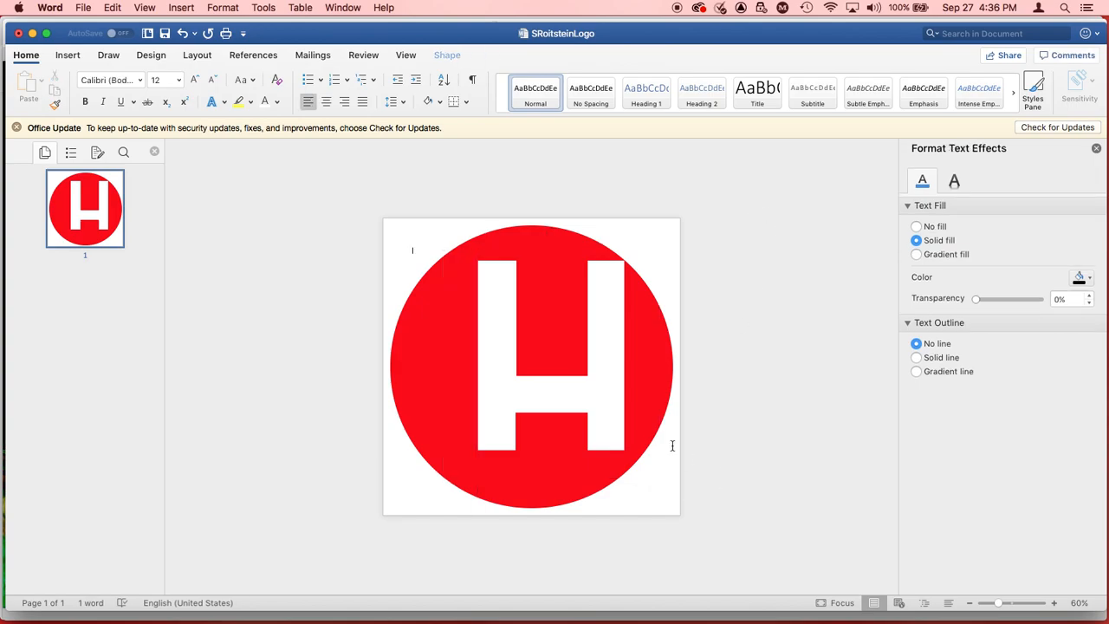
Nudge the text box left and down to bring the H back toward the middle of the red circle.
left_click(616, 416)
key("Left")
key("Left")
key("Left")
key("Down")
key("Down")
key("Down")
key("Down")
key("Down")
key("Left")
key("Left")
key("Left")
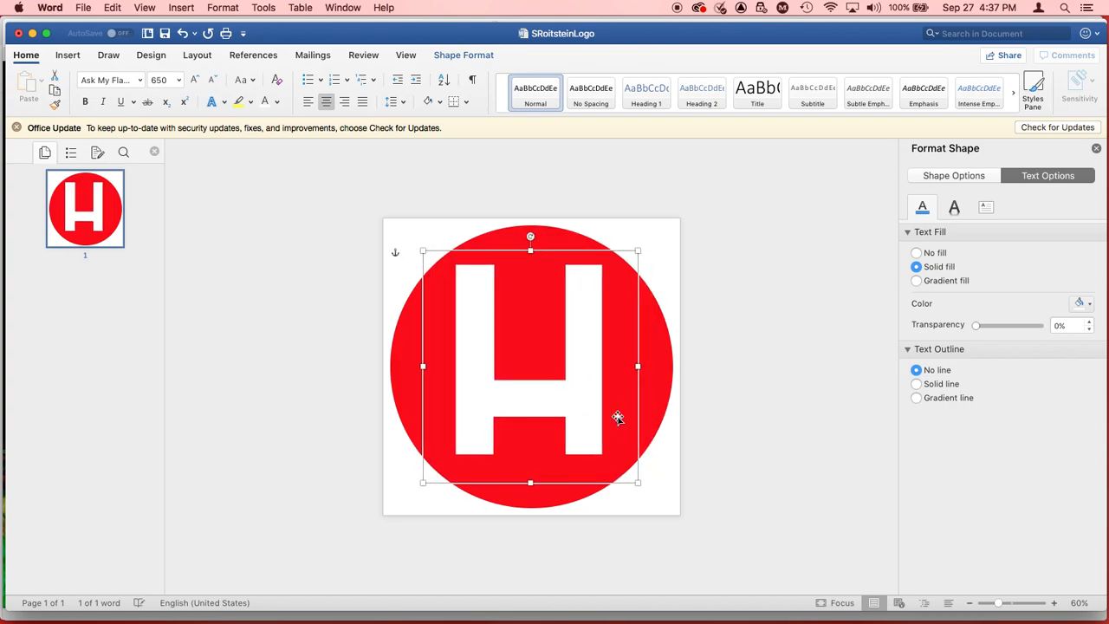
key("Down")
key("Down")
key("Down")
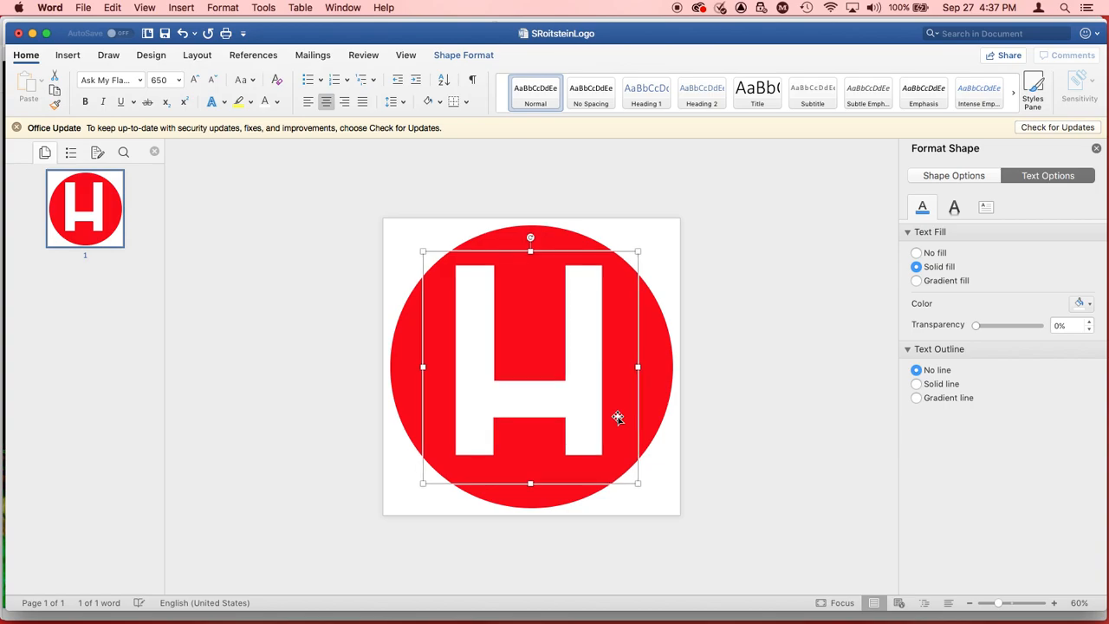
key("Down")
key("Down")
key("Down")
key("Down")
key("Down")
key("Down")
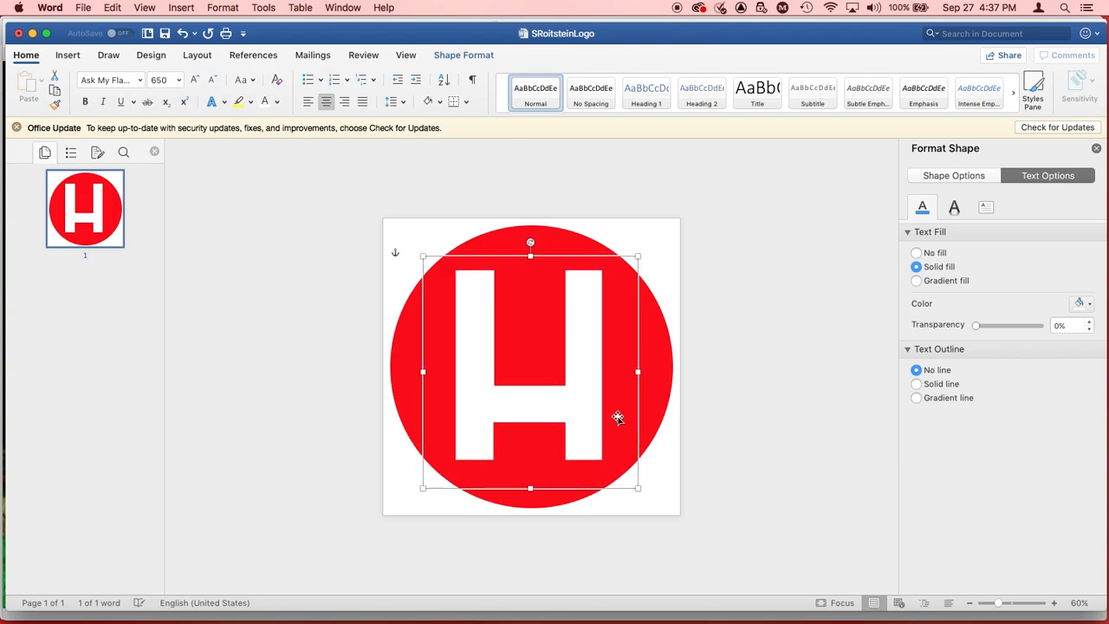
key("Down")
key("Down")
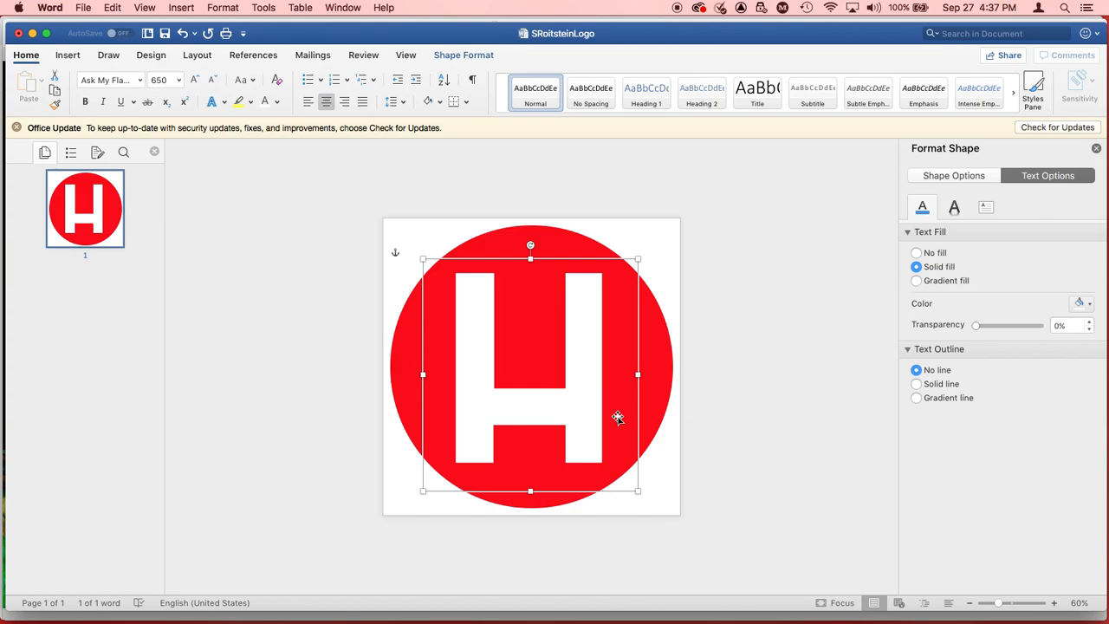
left_click(812, 415)
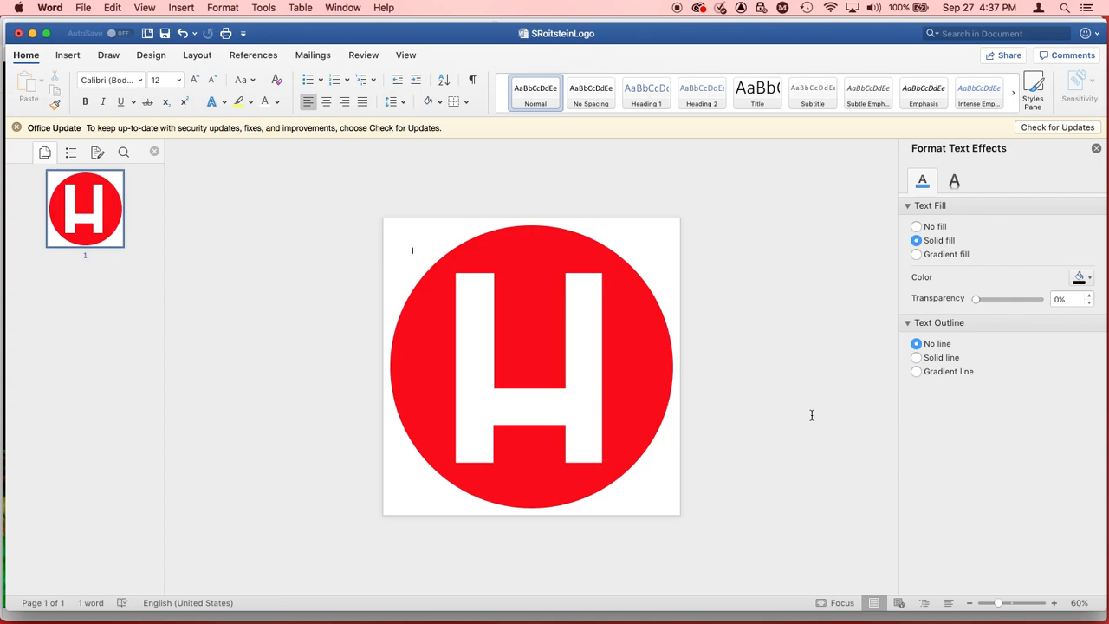
Shift the text box slightly to the right to fine-tune the centring of the H, and deselect it.
left_click(594, 410)
key("Right")
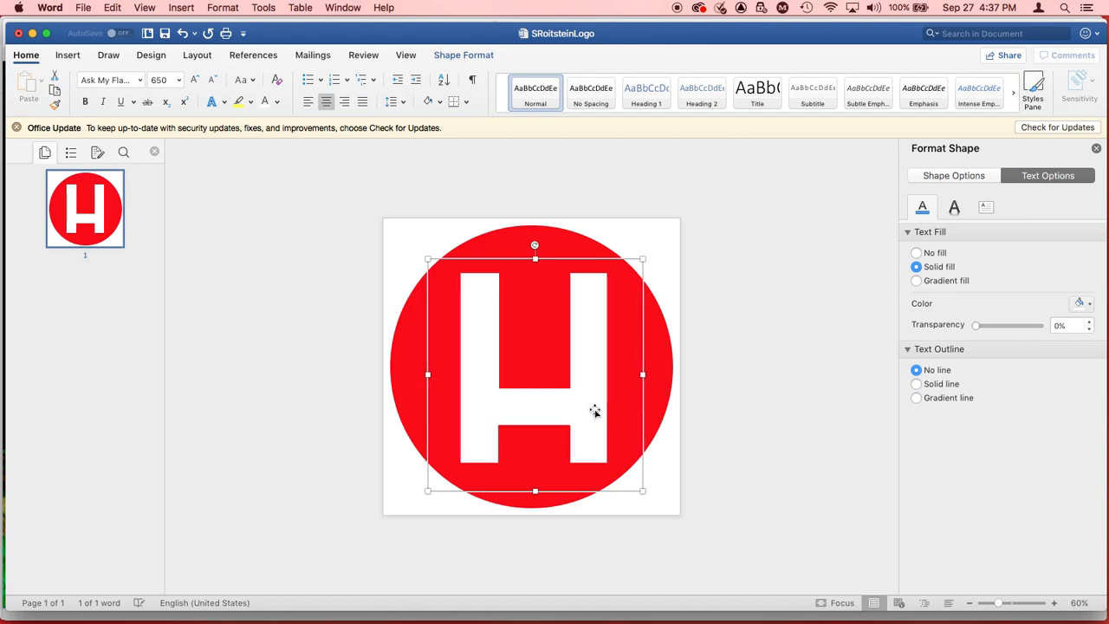
left_click(764, 409)
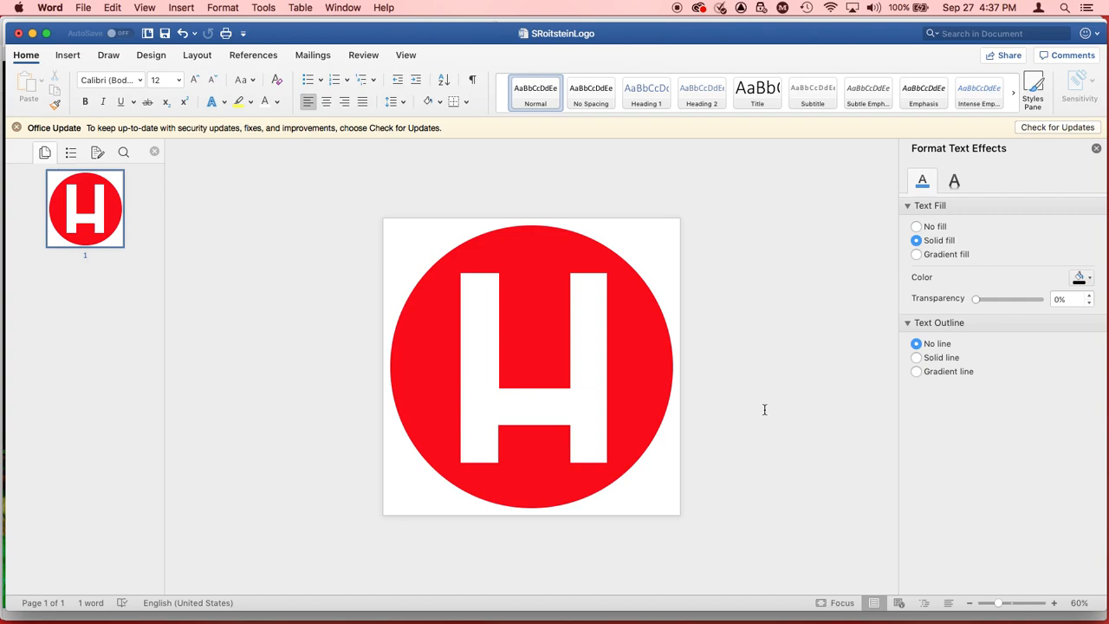
Save the document and output it as a PDF under the same file name into the logo project folder.
key("super+s")
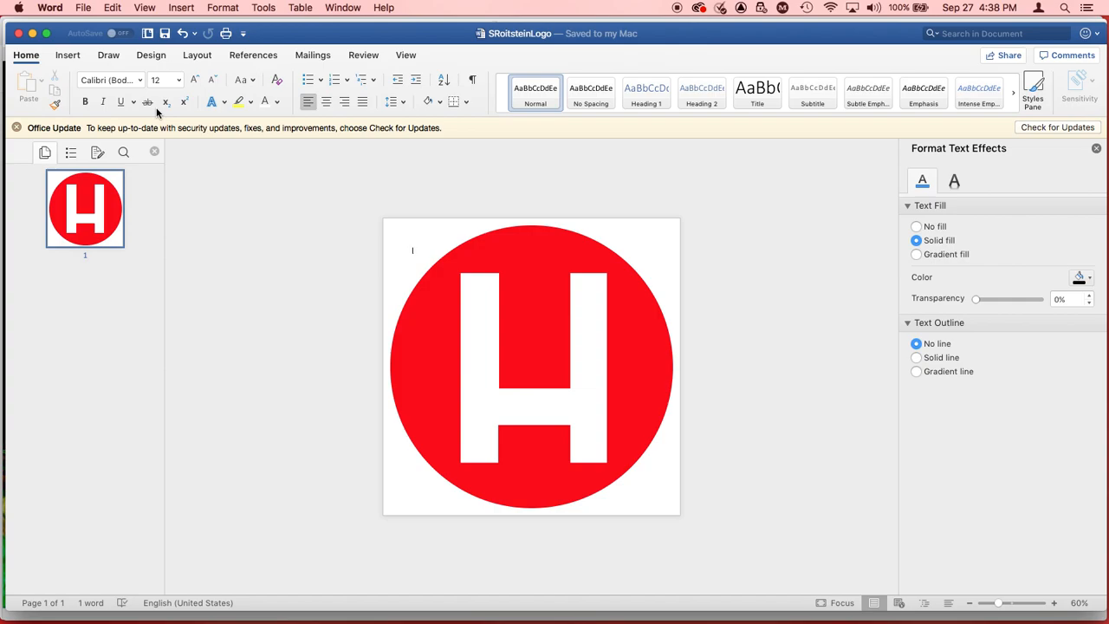
left_click(86, 8)
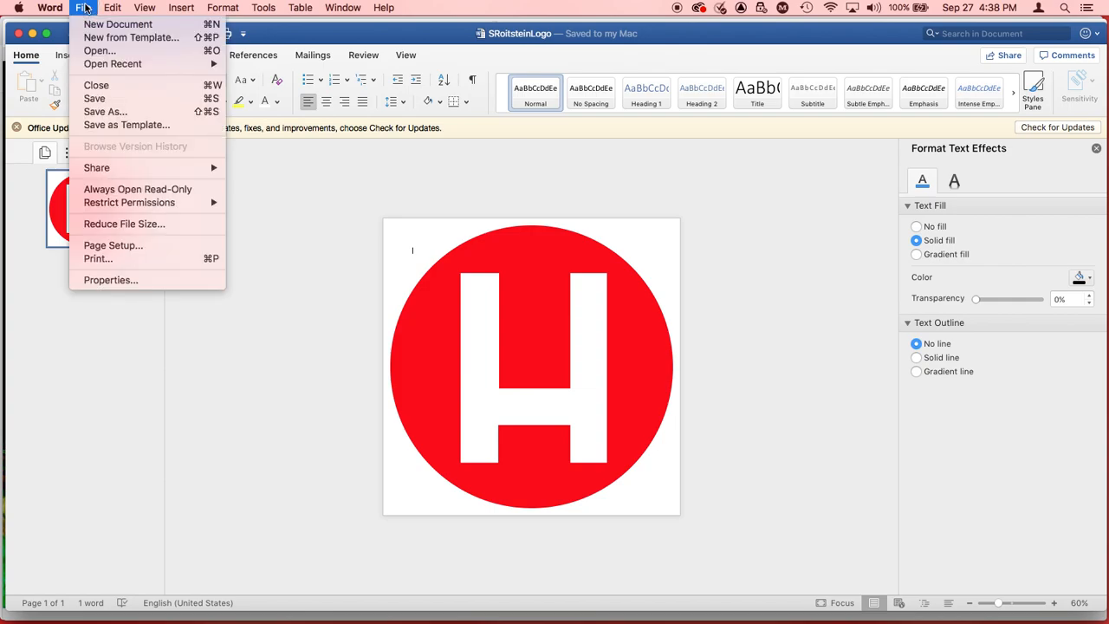
left_click(84, 8)
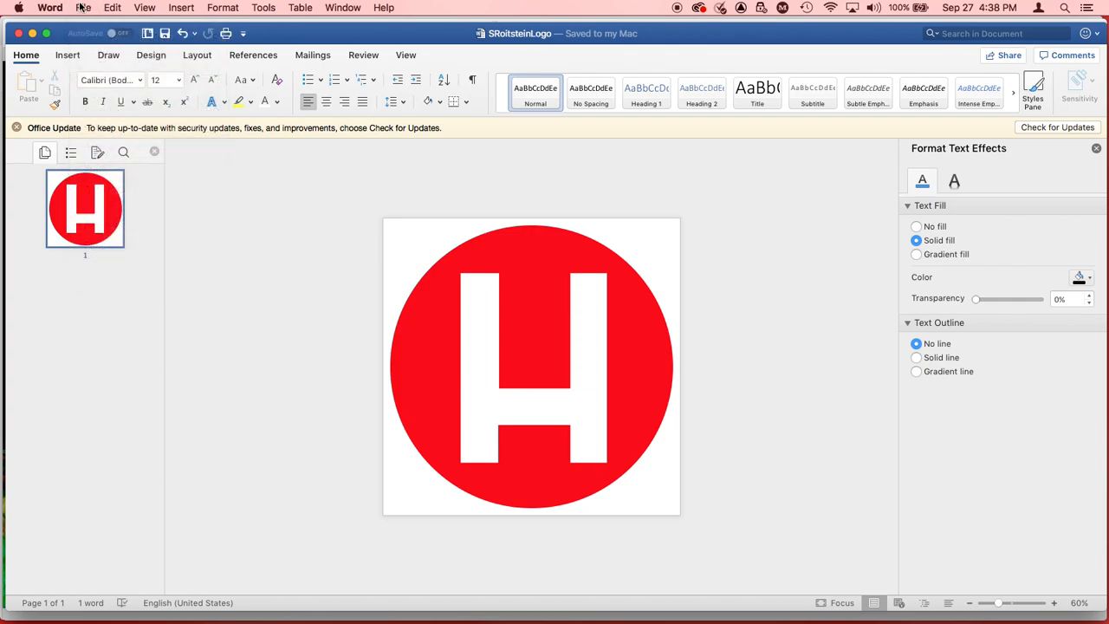
left_click(81, 6)
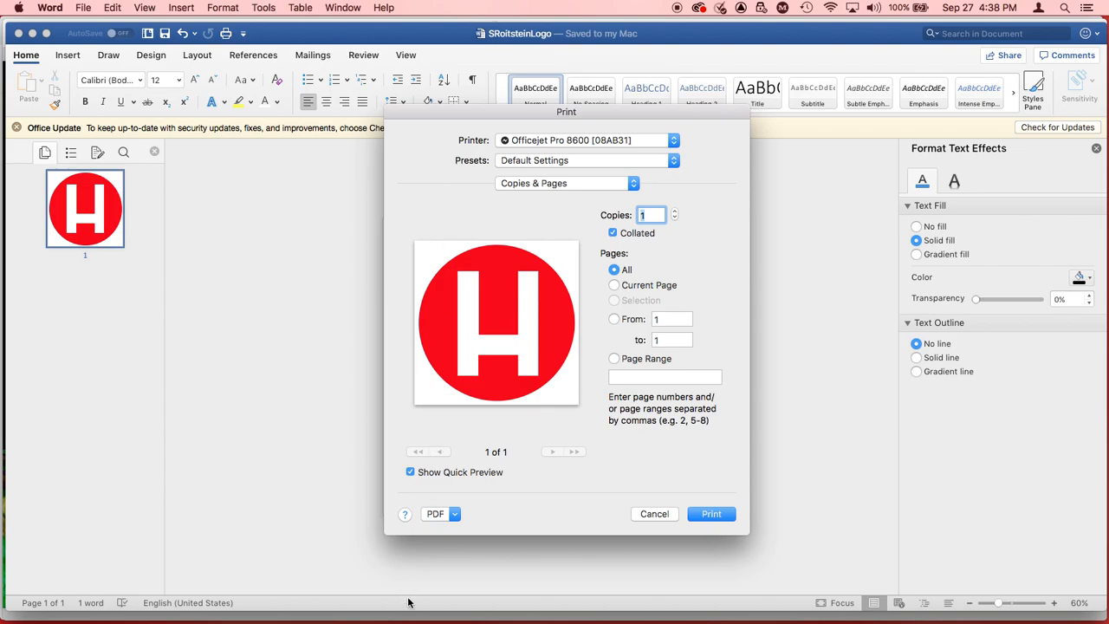
left_click(434, 514)
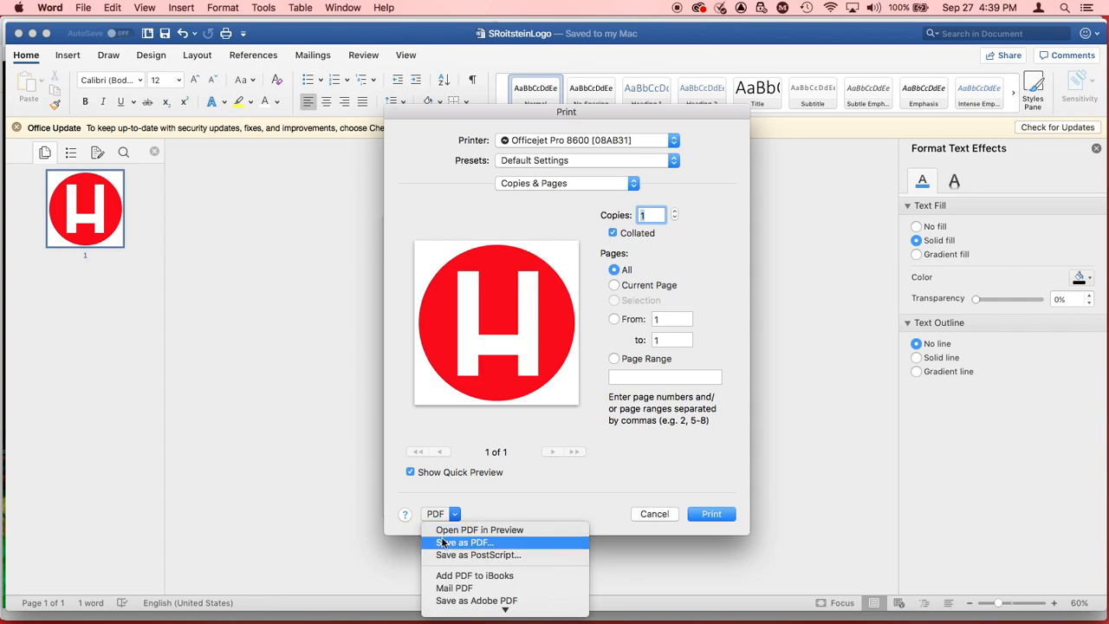
left_click(443, 542)
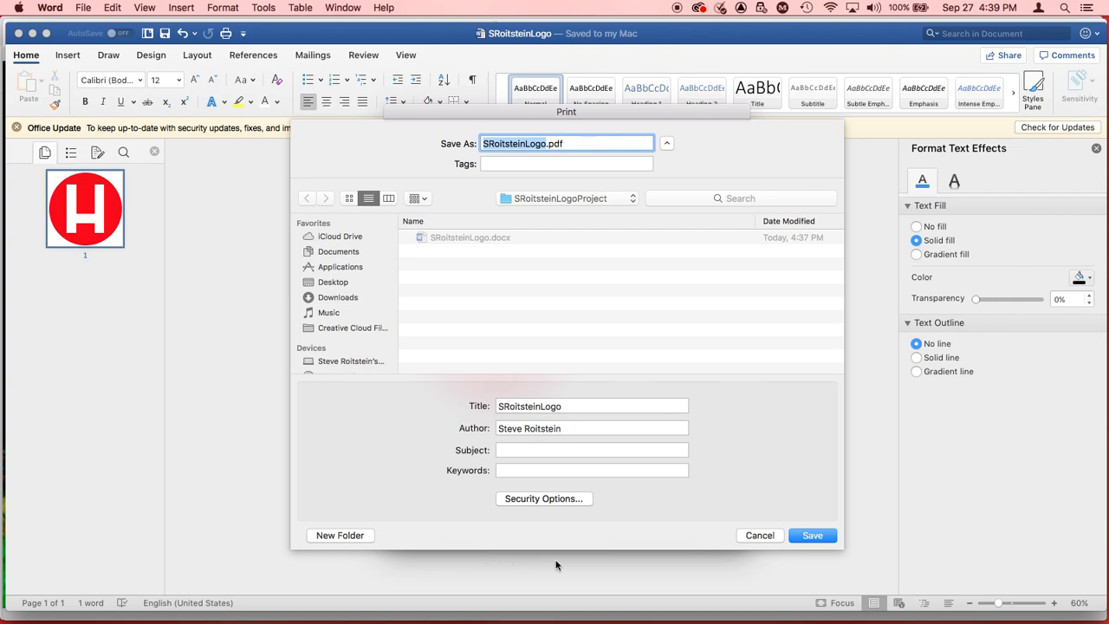
left_click(813, 536)
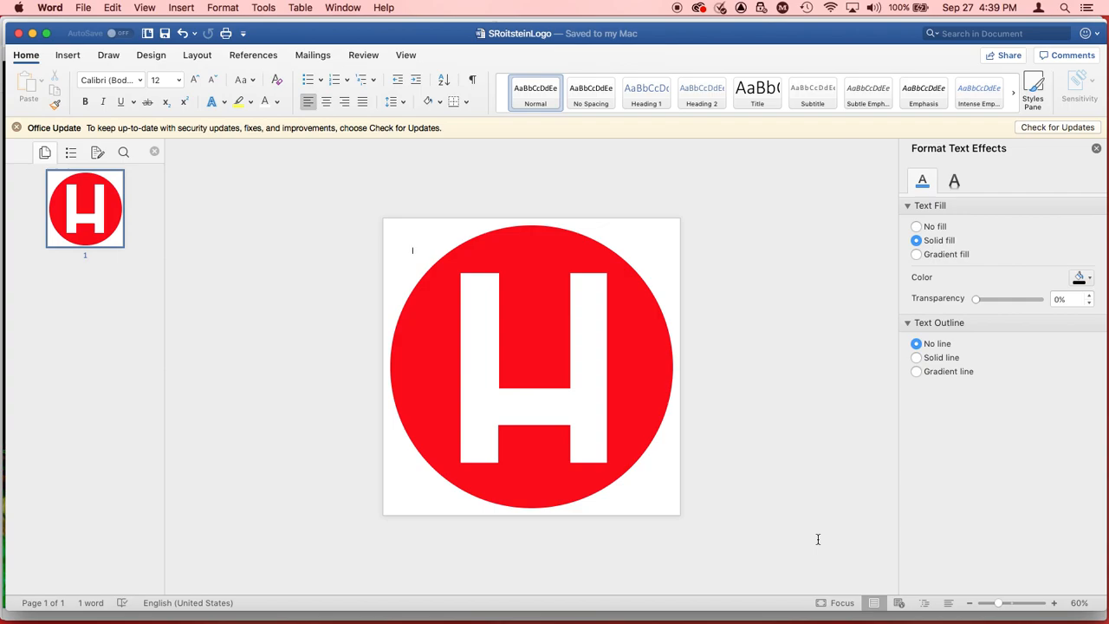
Switch to Finder and open the logo project folder from the Desktop in a new window.
mouse_move(308, 611)
key("super+Tab")
key("super+Tab")
key("super+Tab")
key("super+Tab")
key("super+Tab")
key("super+Tab")
key("super+Tab")
key("super+Tab")
key("super+Tab")
key("super+Tab")
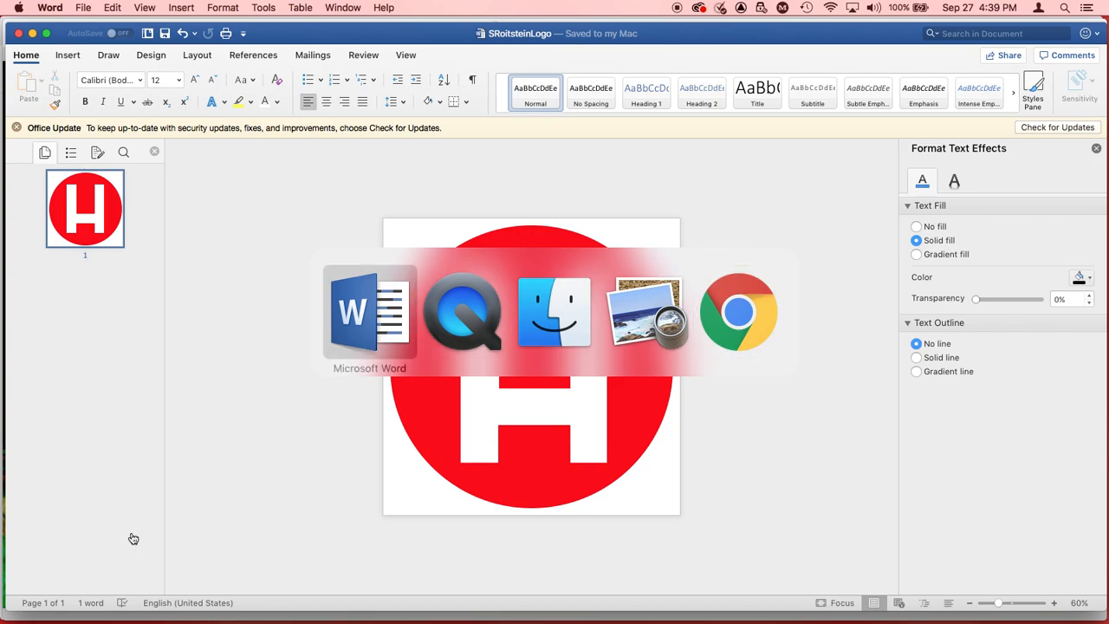
key("super+Tab")
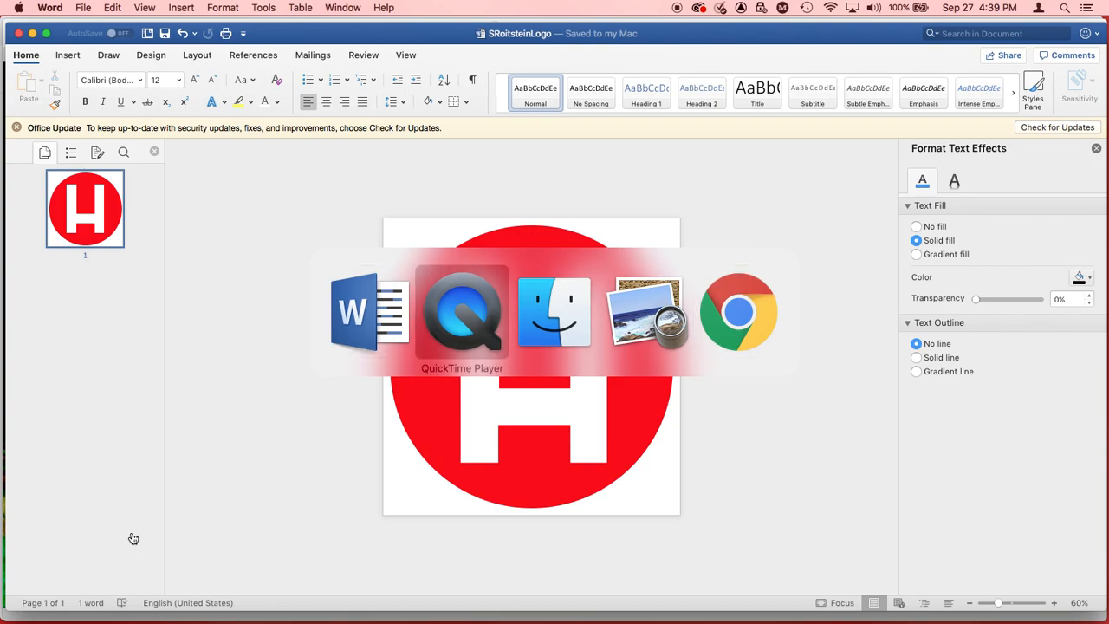
key("super+Tab")
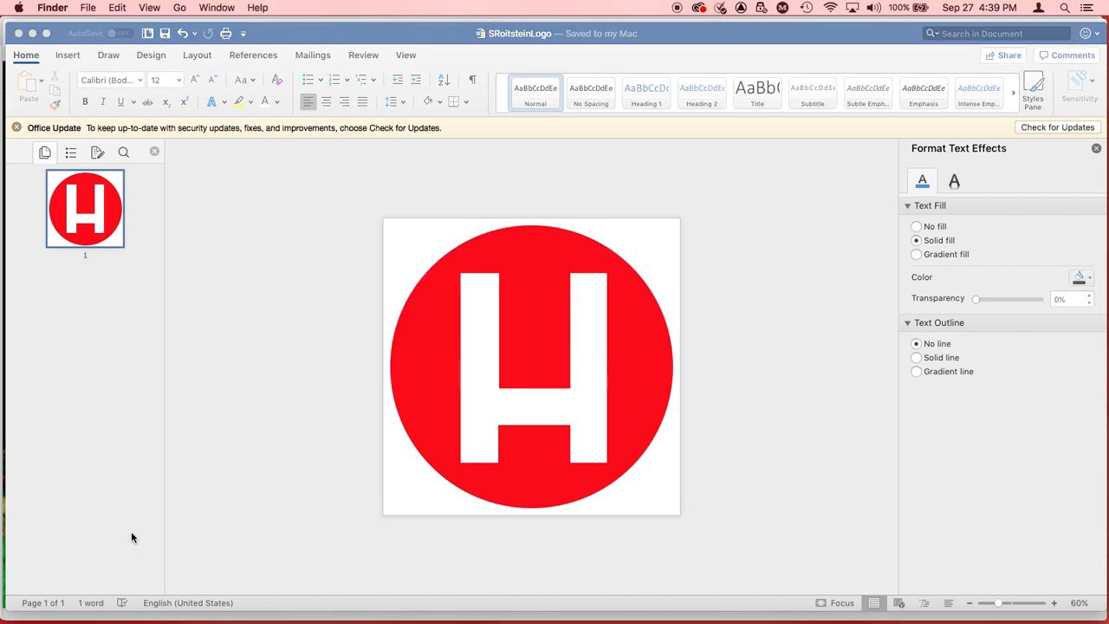
key("super+n")
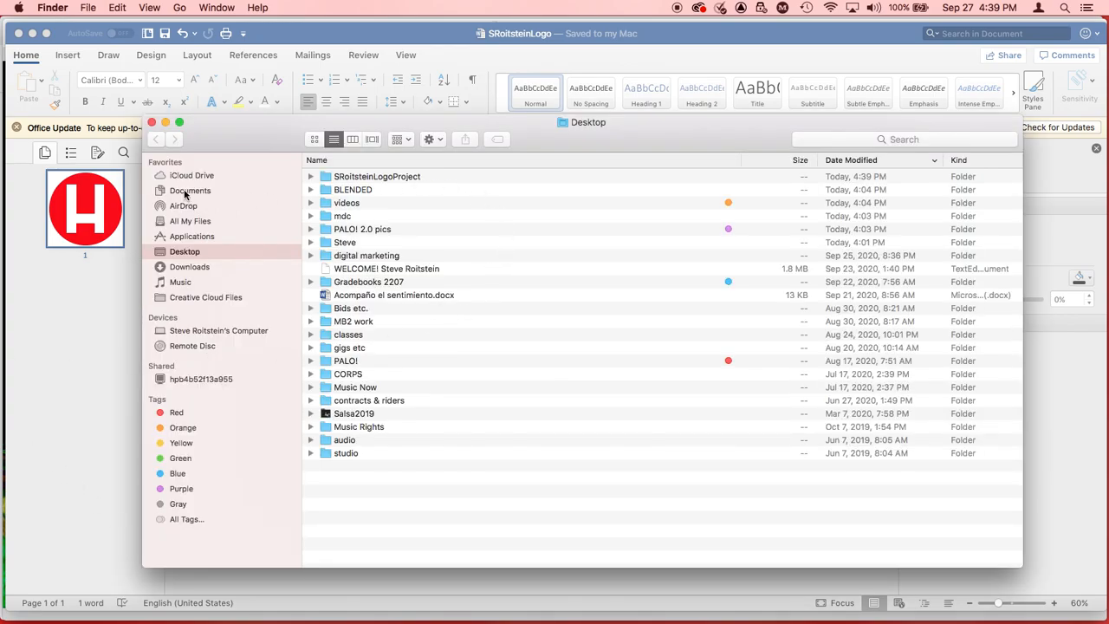
double_click(384, 176)
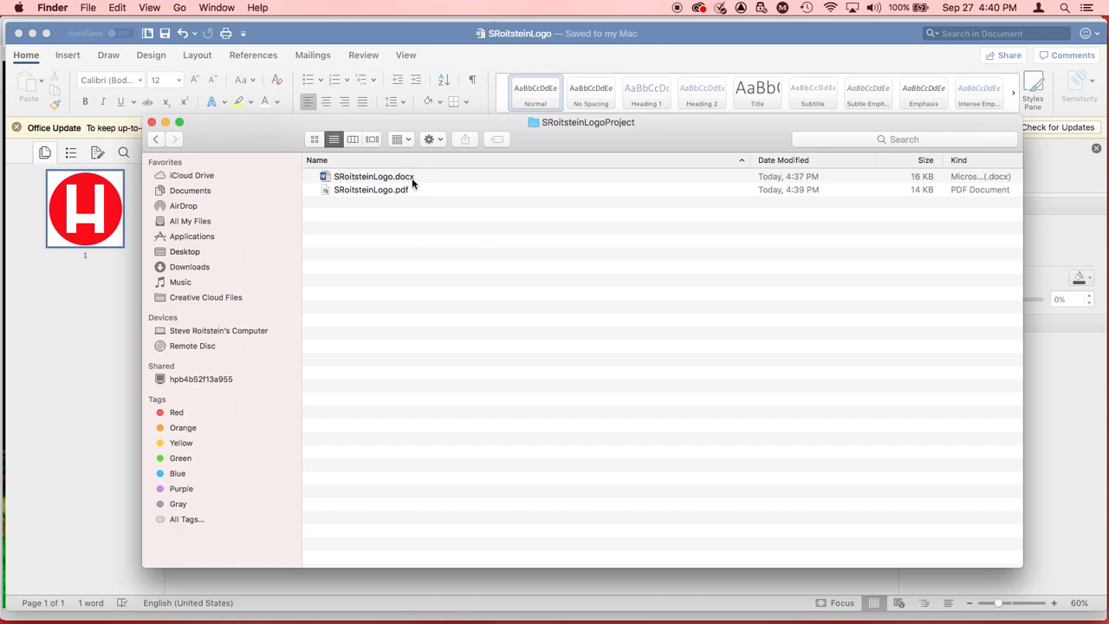
Open the logo PDF in Preview and close the unrelated portrait document that is also open.
double_click(353, 194)
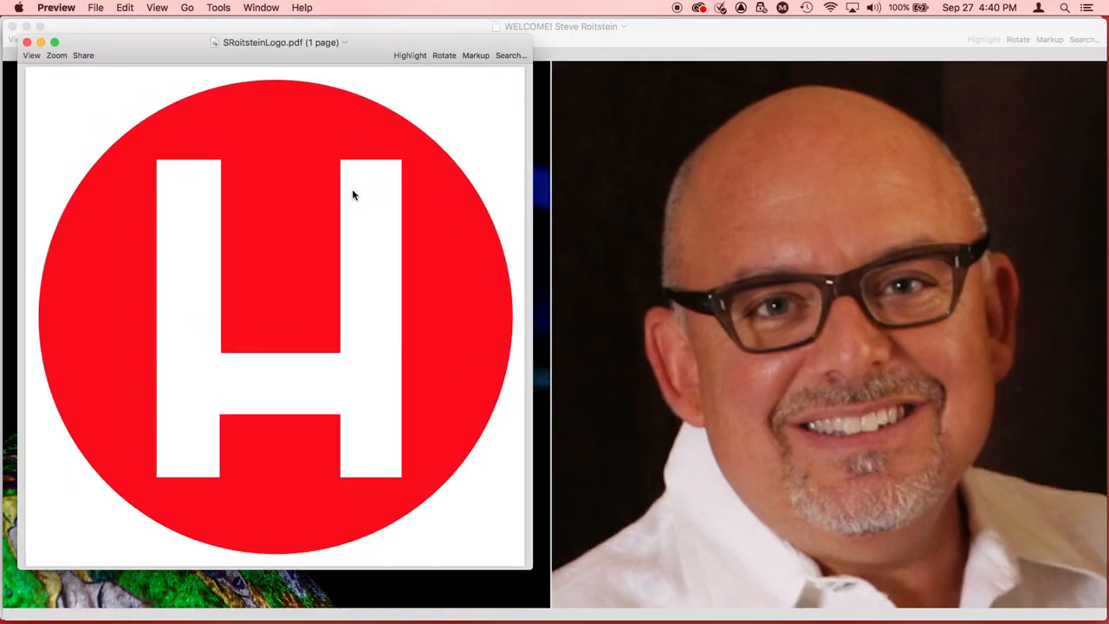
left_click(662, 177)
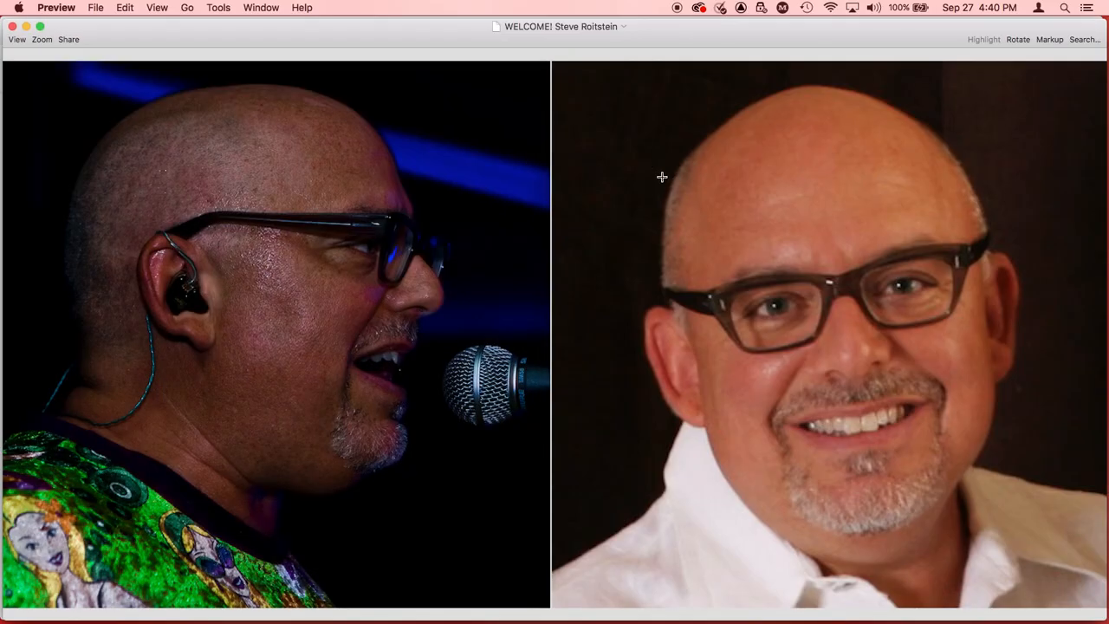
key("super+w")
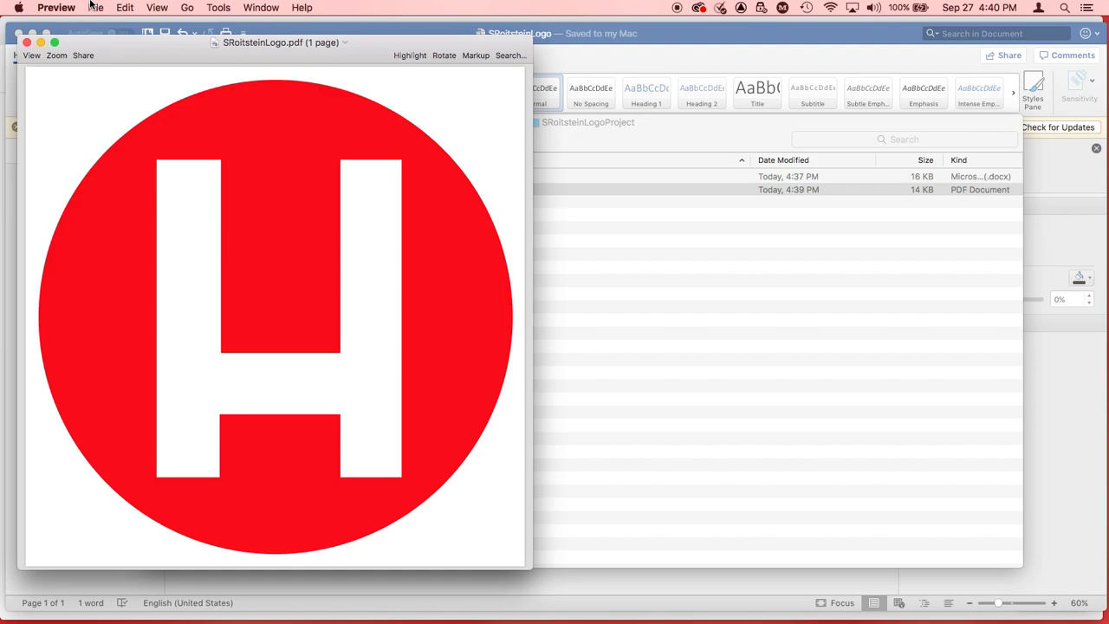
Export the logo PDF as a JPEG at best quality and 300 pixels/inch into the logo project folder.
left_click(92, 5)
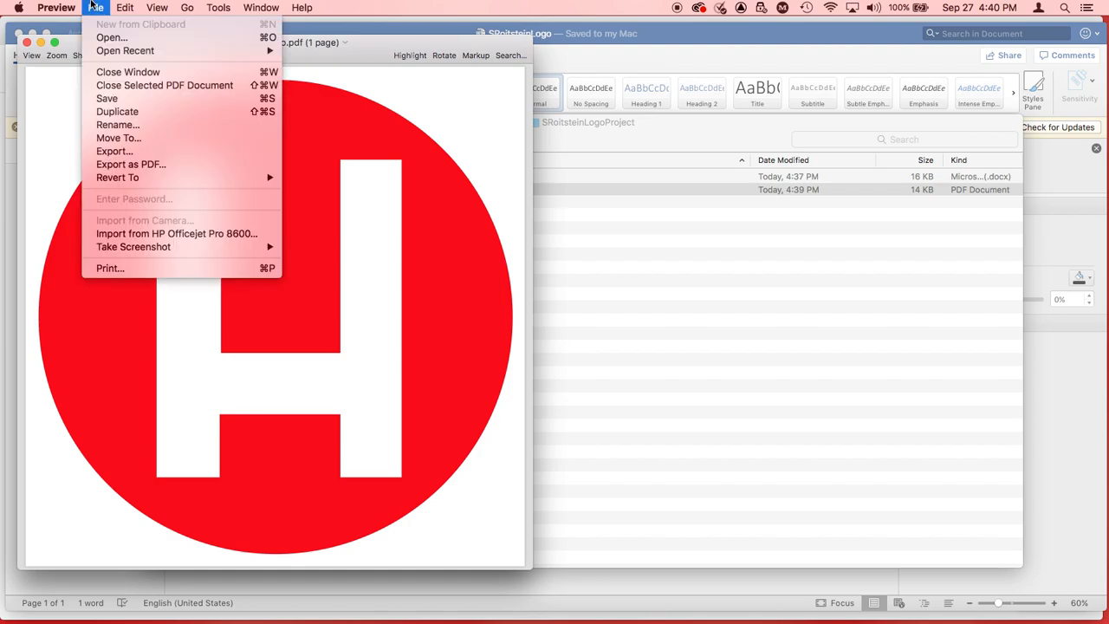
left_click(152, 152)
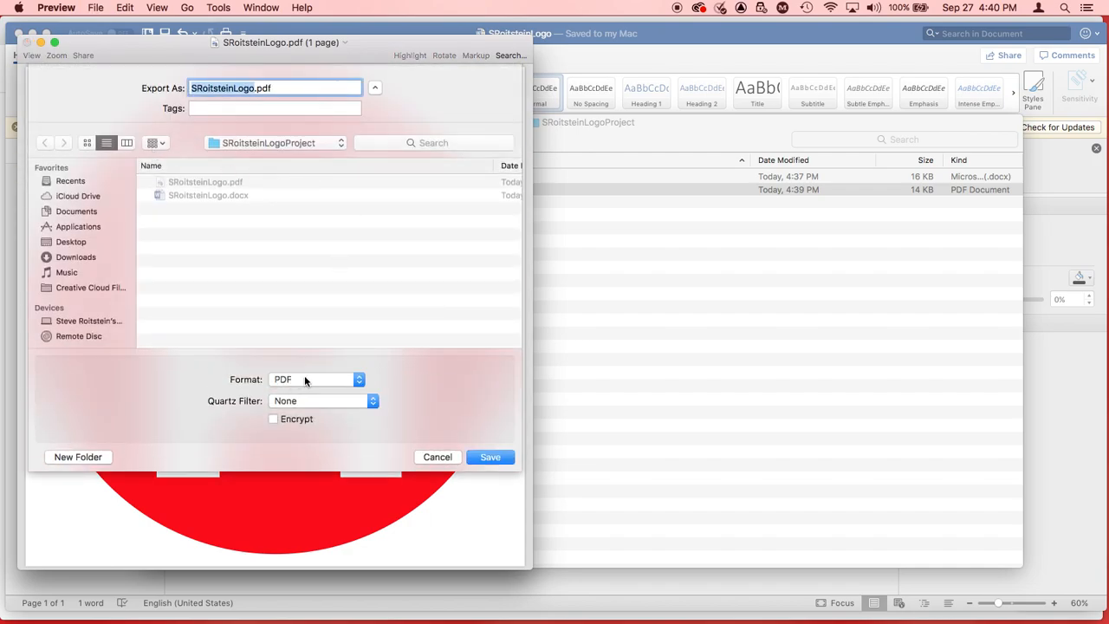
left_click(305, 379)
left_click(305, 344)
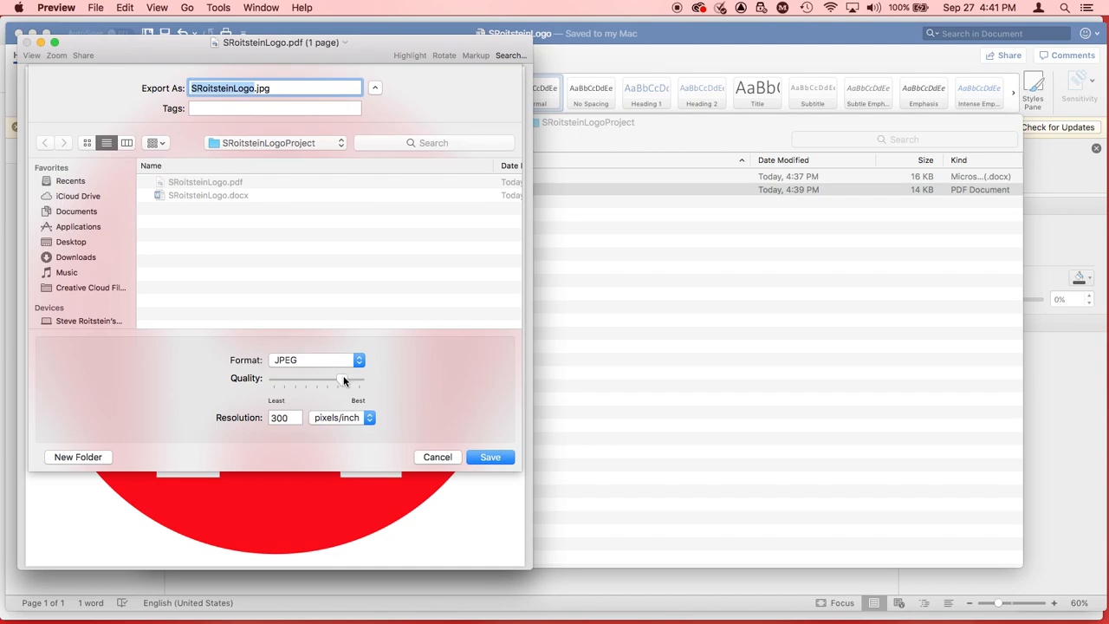
left_click_drag(344, 379, 372, 378)
left_click(491, 458)
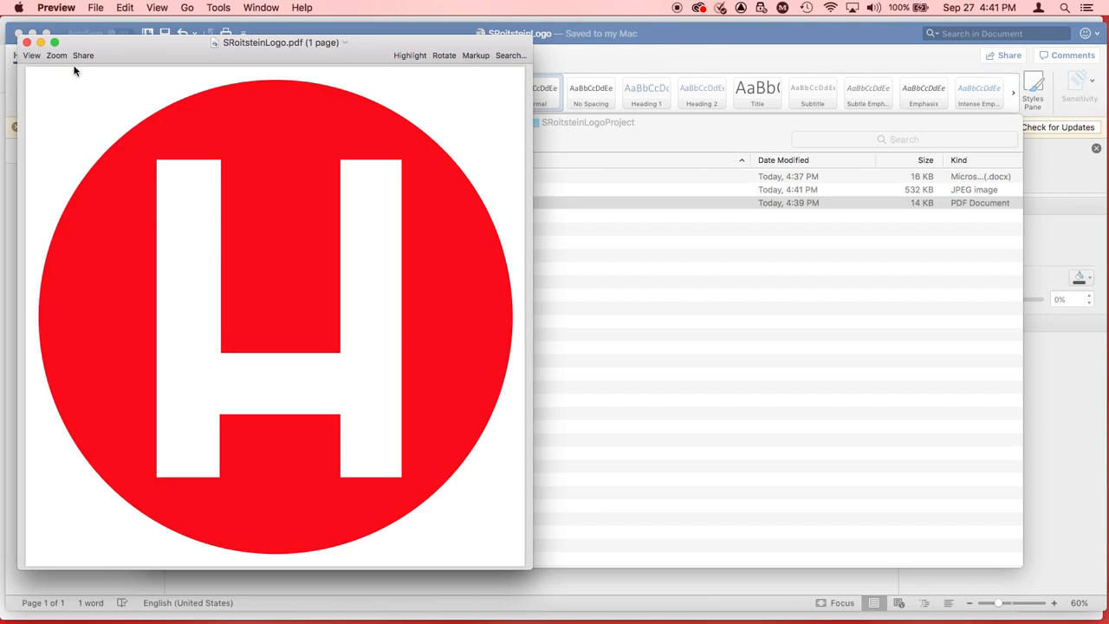
Close the PDF, then open the exported logo JPEG from the project folder to check it and close it.
left_click(26, 43)
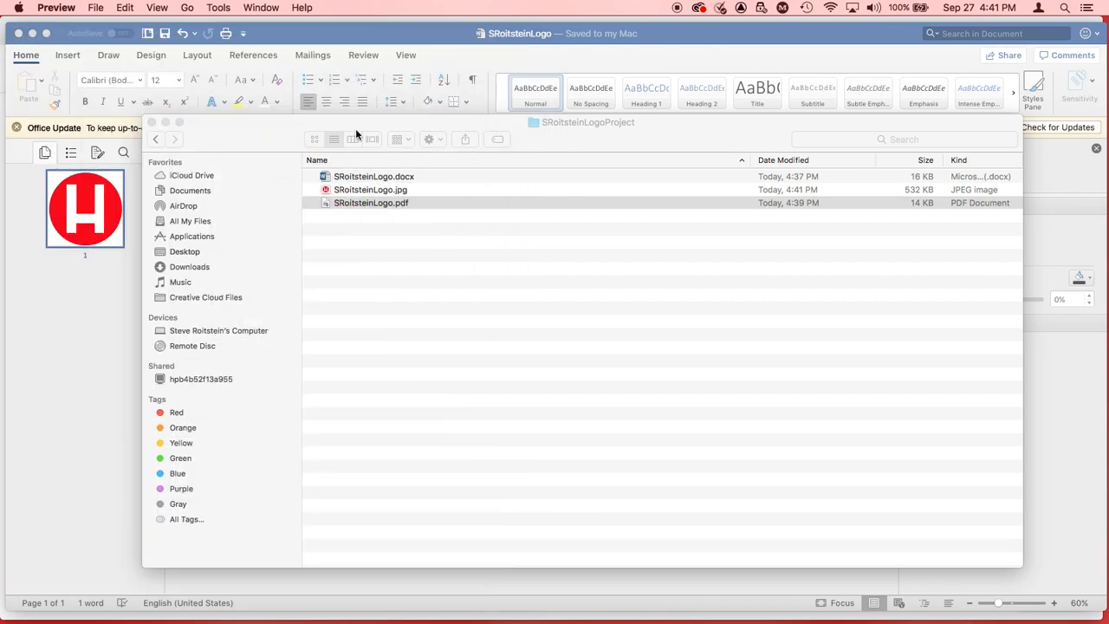
left_click(384, 191)
double_click(384, 190)
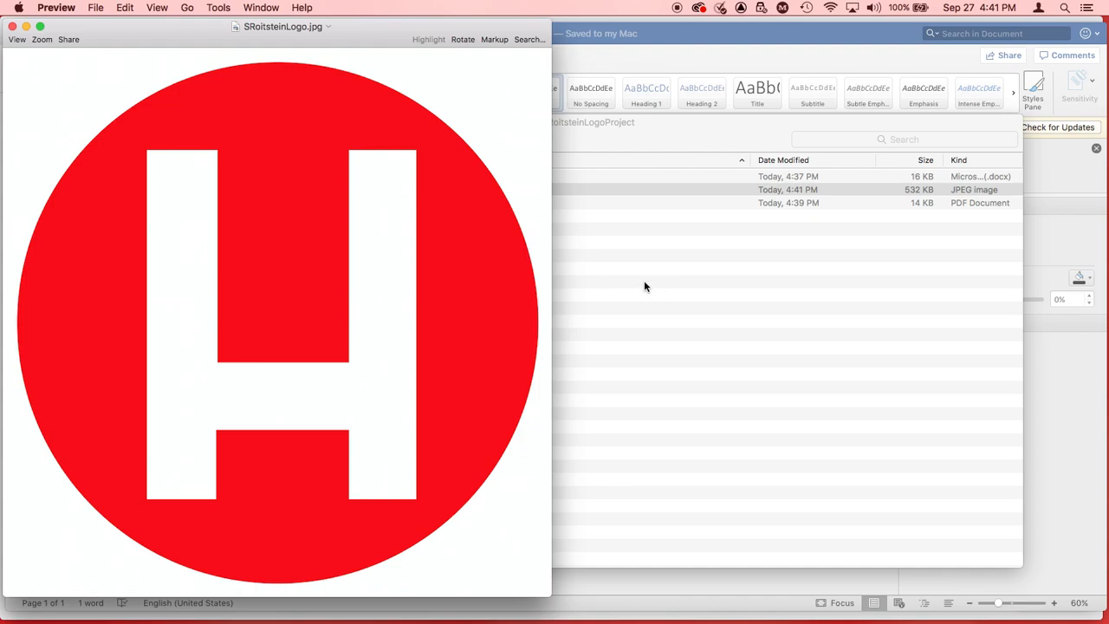
left_click(12, 27)
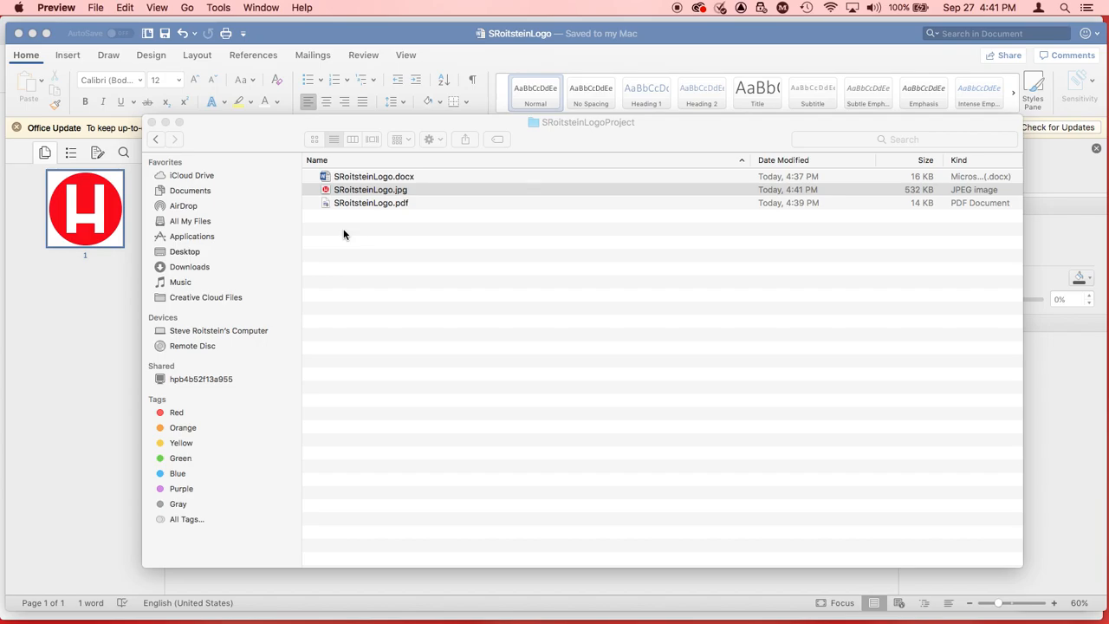
Go back to the Desktop folder and compress the logo project folder into a ZIP archive.
left_click(157, 141)
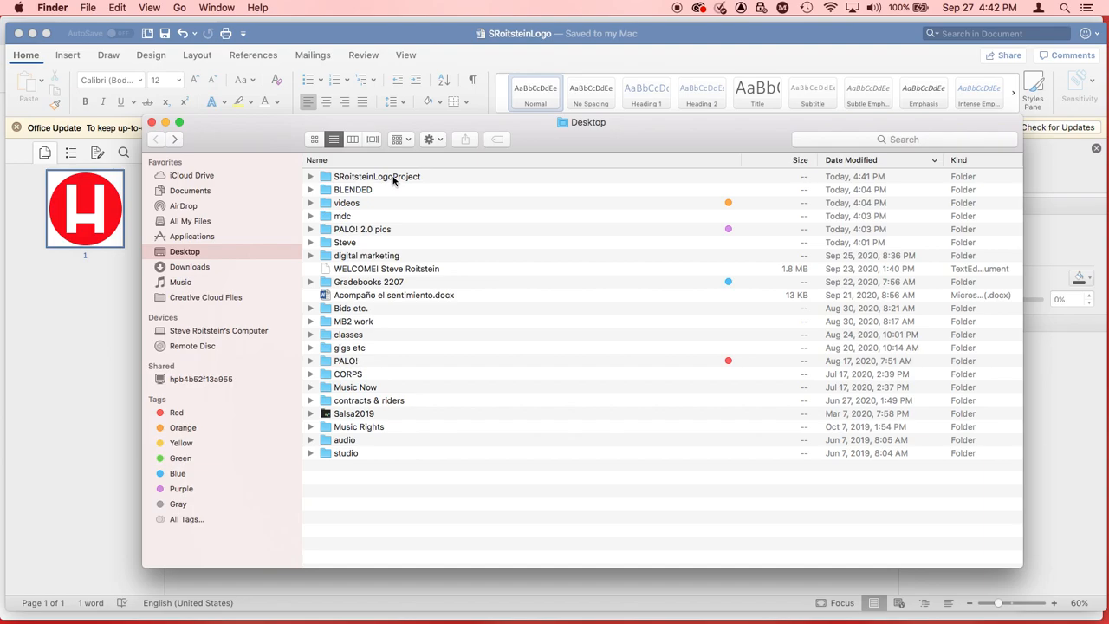
right_click(393, 180)
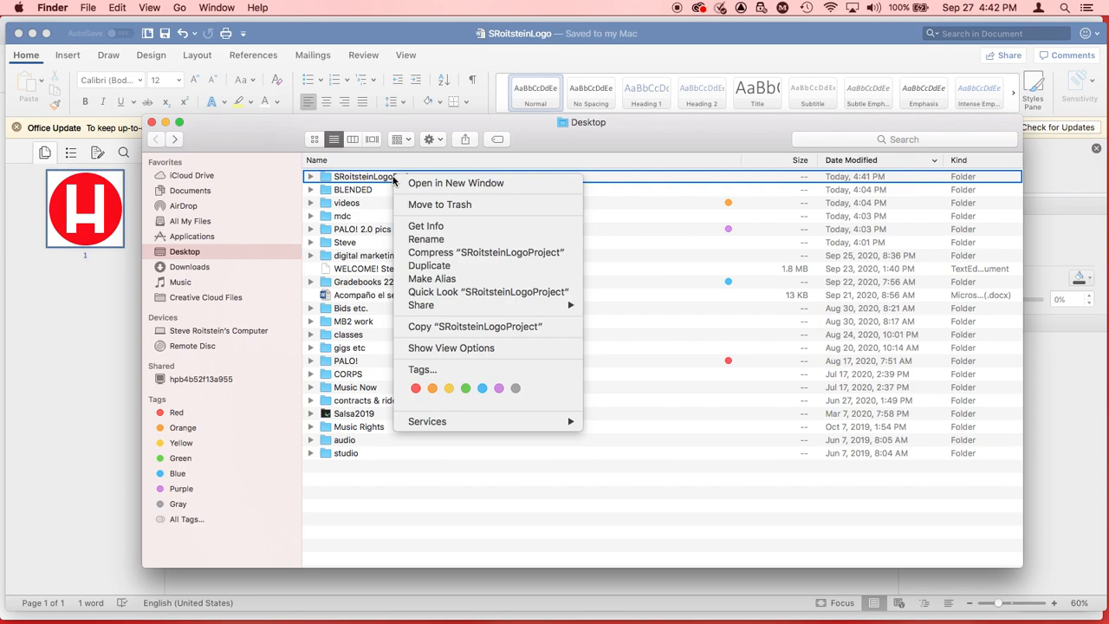
left_click(454, 253)
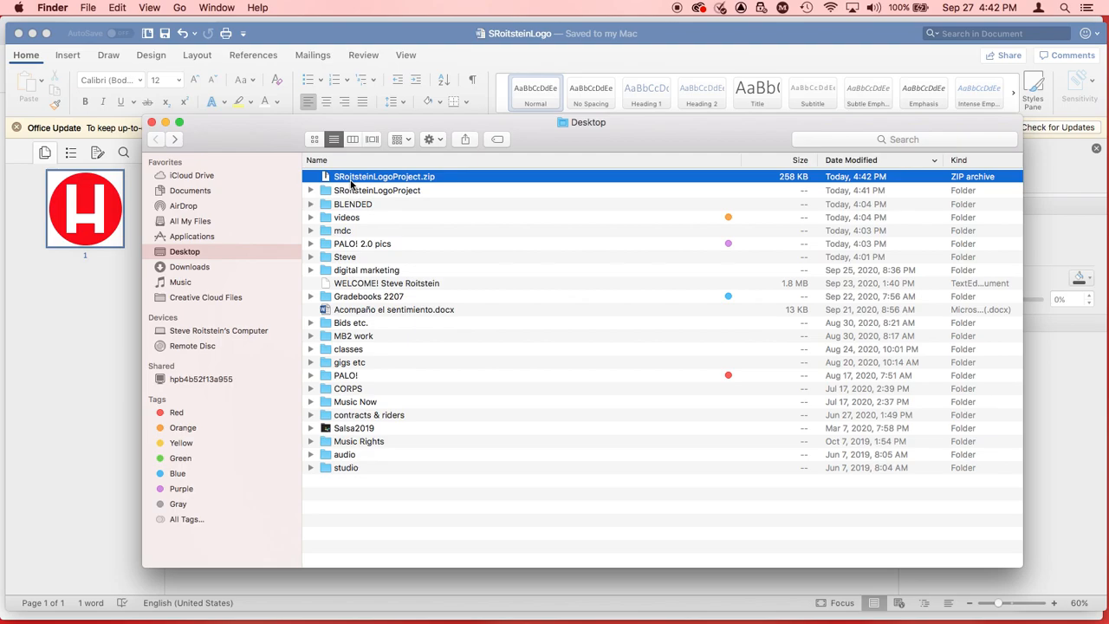
Switch to Firefox and go to the mdc.blackboard.com sign-in page.
key("super+Tab")
key("super+Tab")
key("super+Tab")
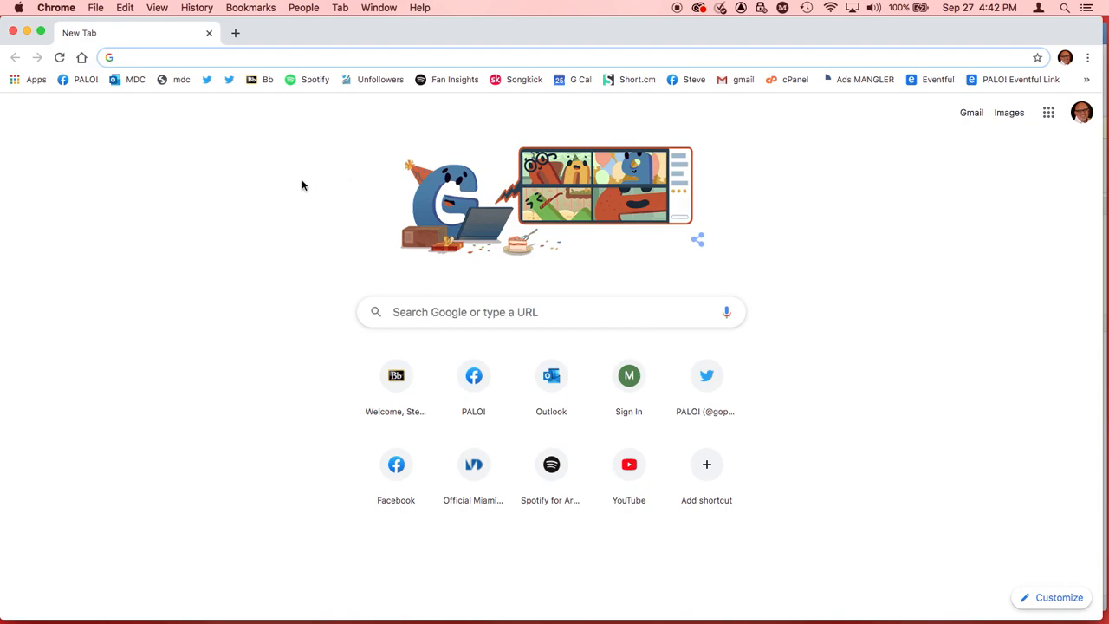
key("super+Tab")
key("super+shift+Tab")
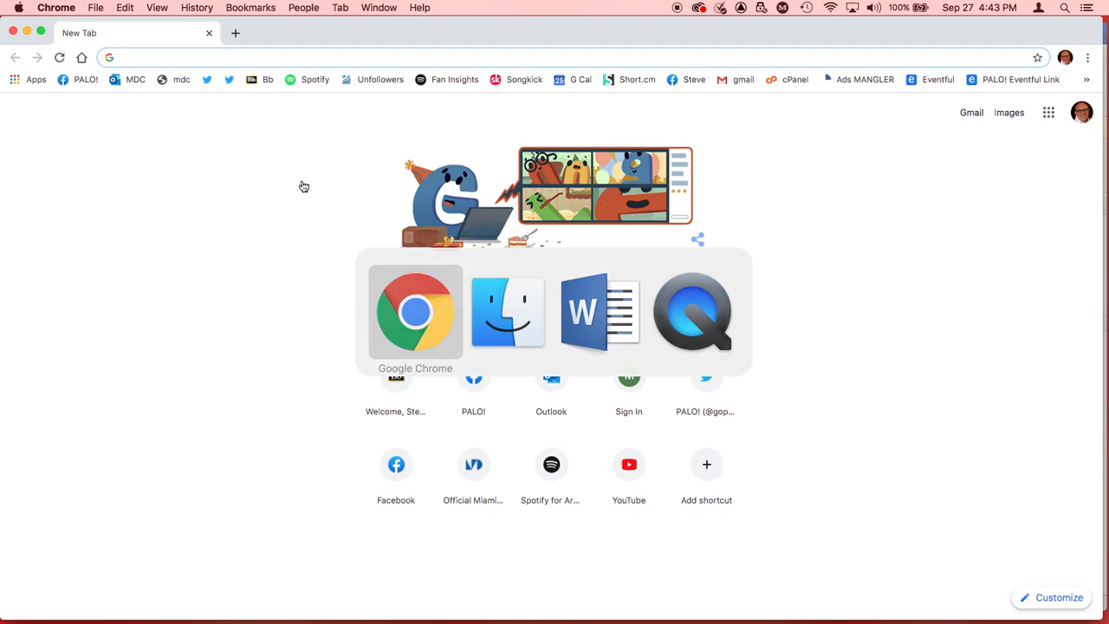
mouse_move(810, 603)
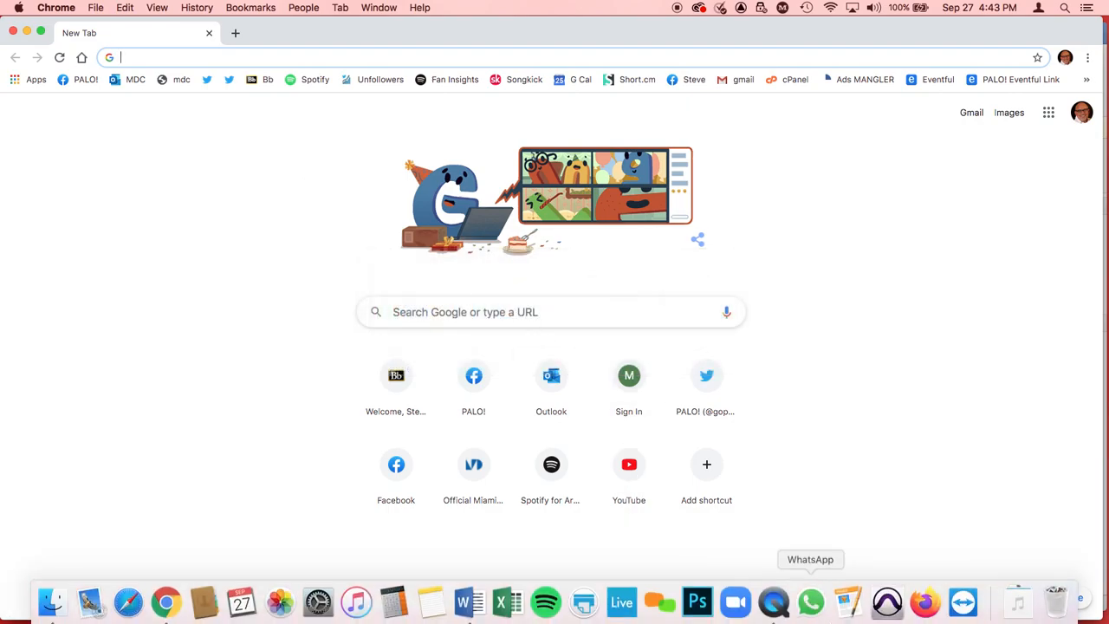
left_click(926, 608)
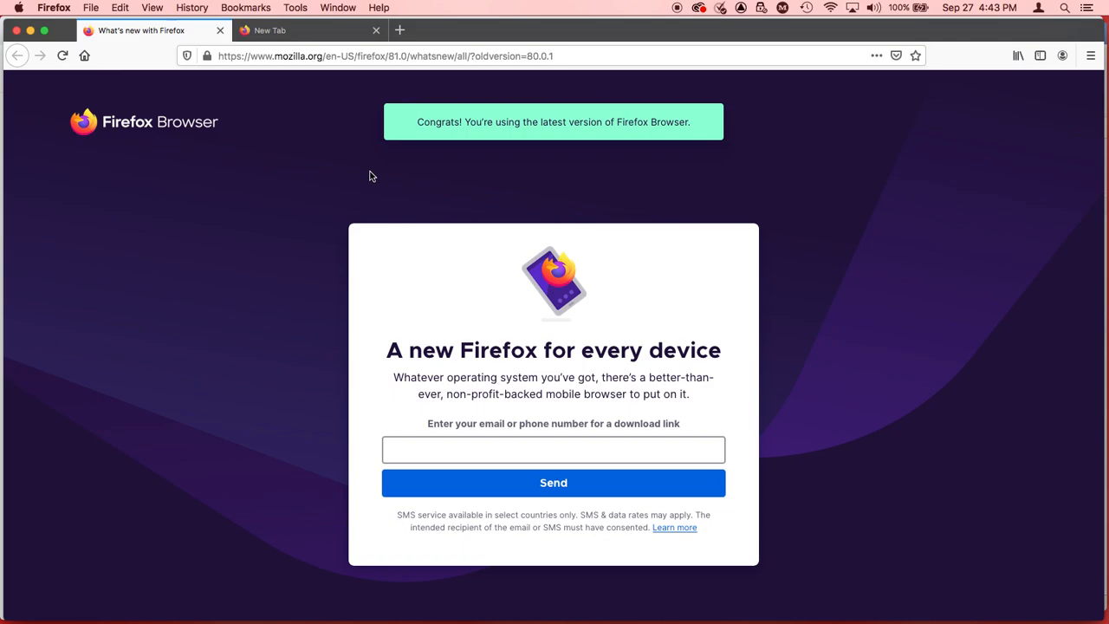
left_click(574, 53)
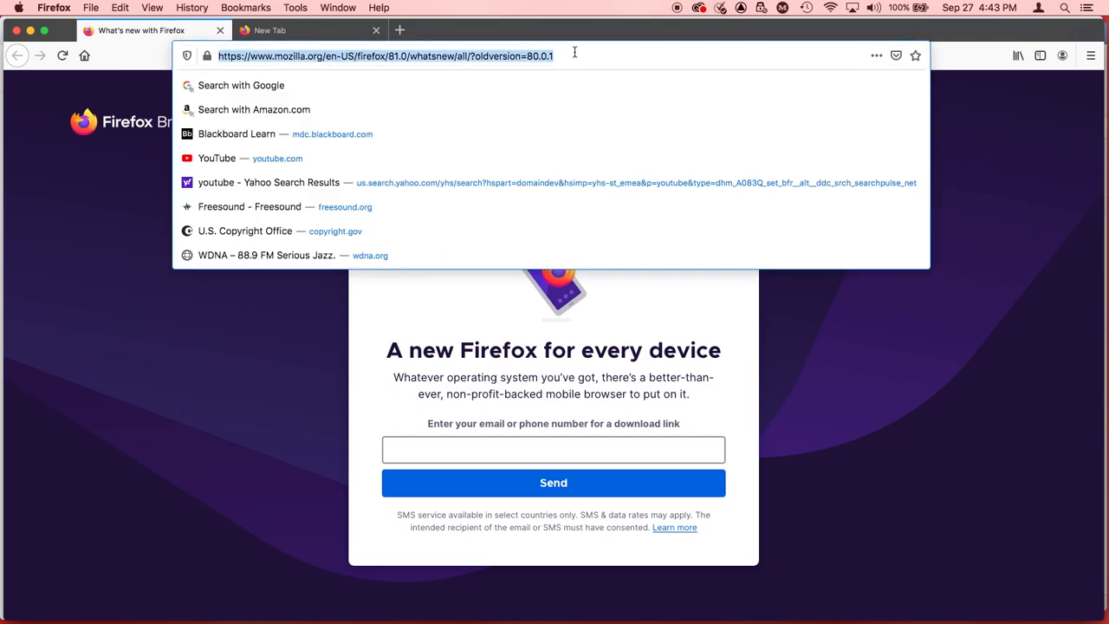
type("MDC.")
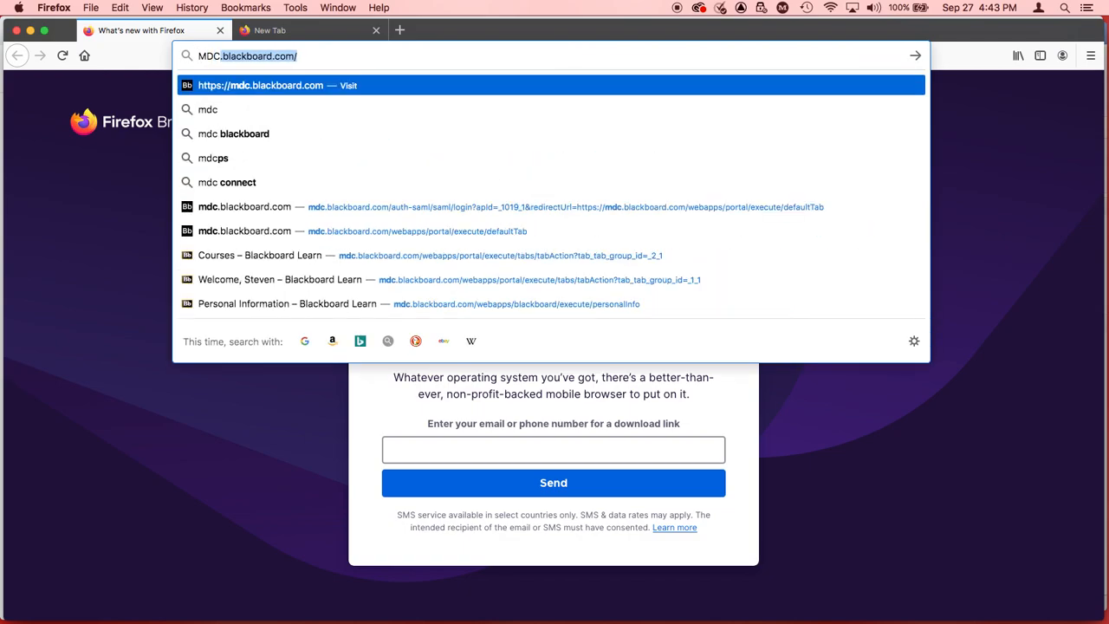
key("Return")
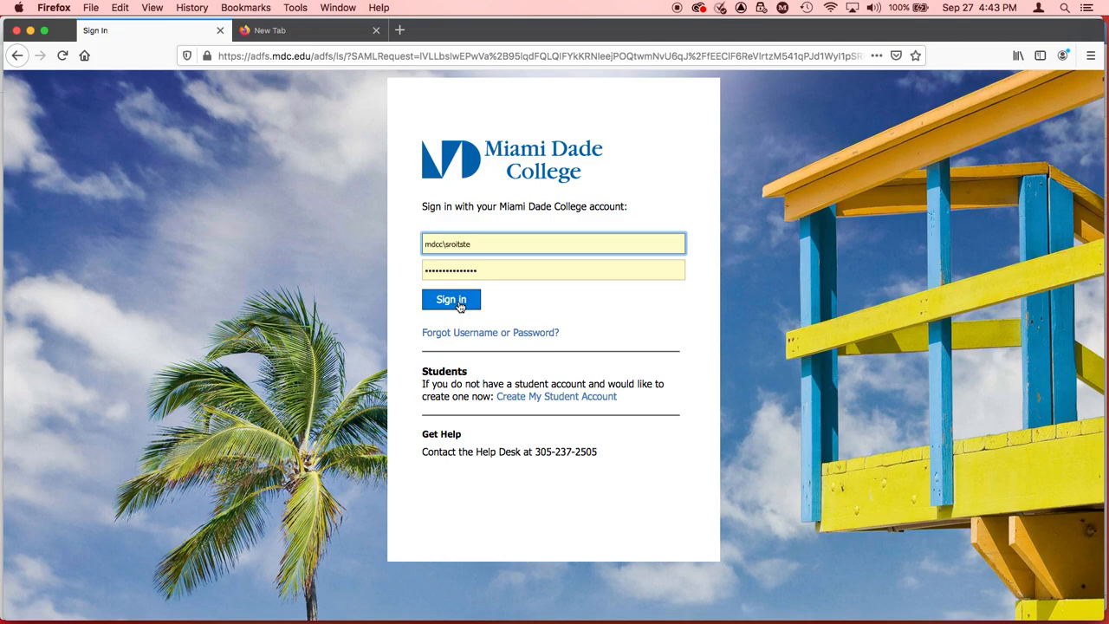
left_click(459, 303)
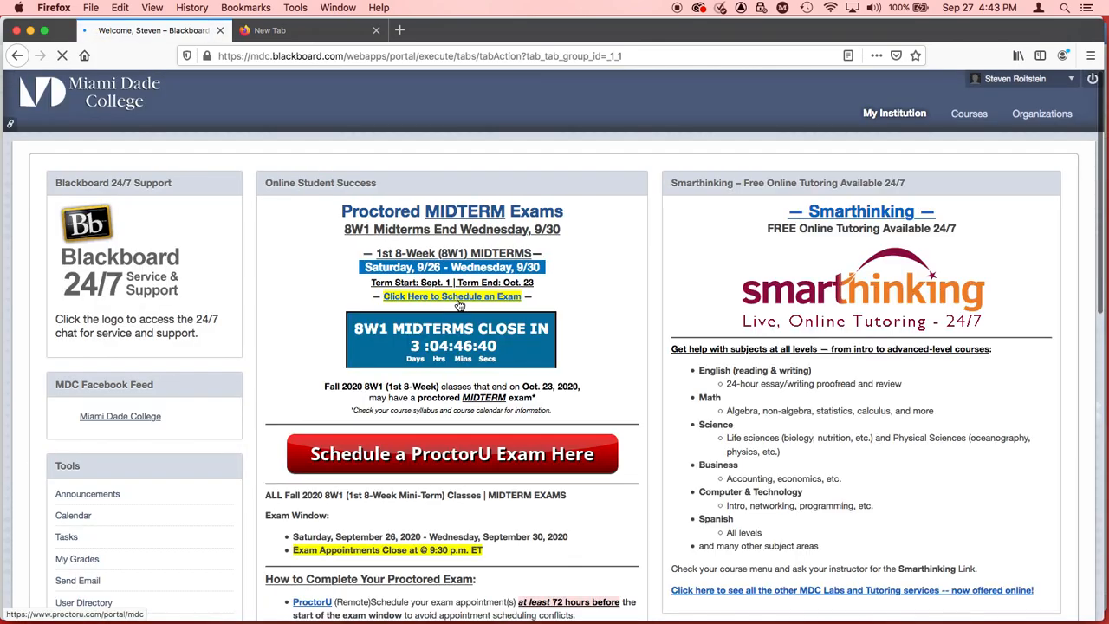
left_click(982, 119)
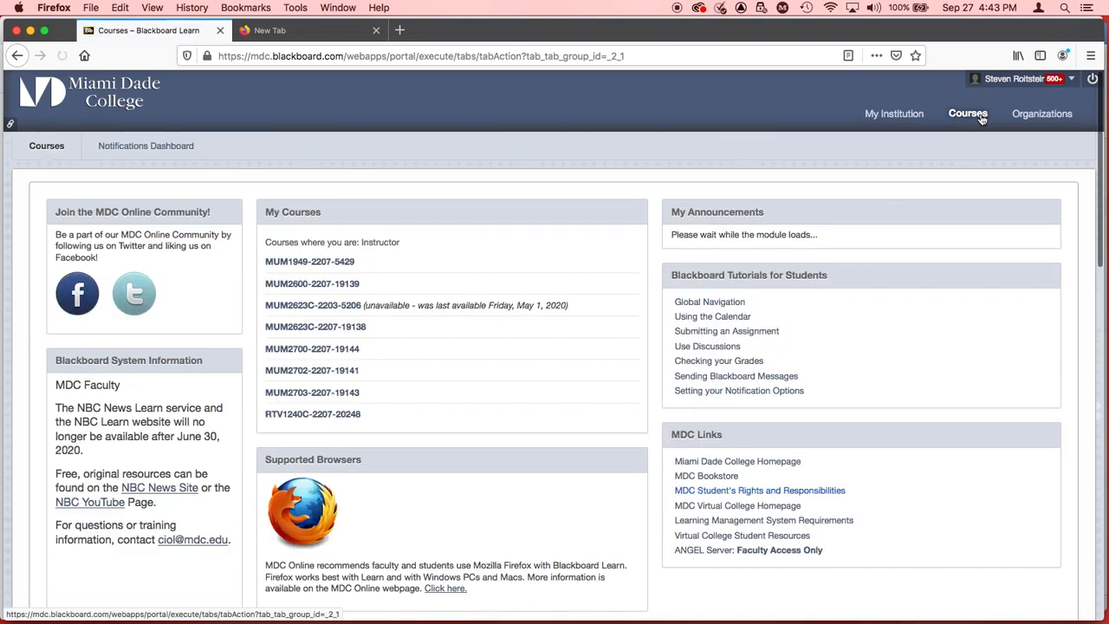
left_click(298, 396)
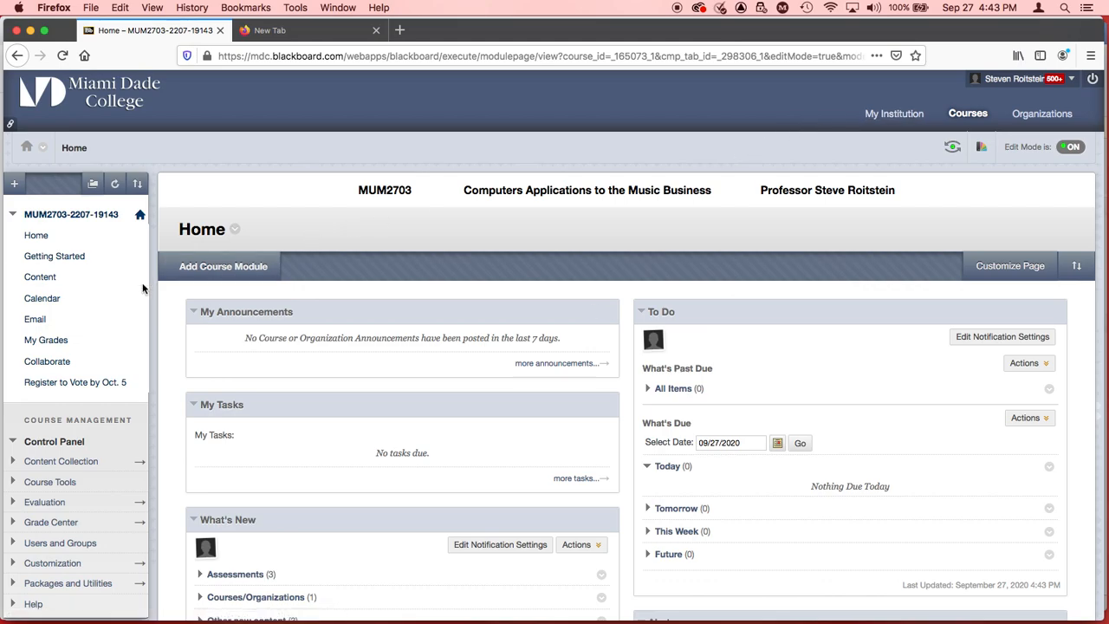
Open the Logo folder in the course's Assignments content and review the logo assignment instructions.
left_click(40, 278)
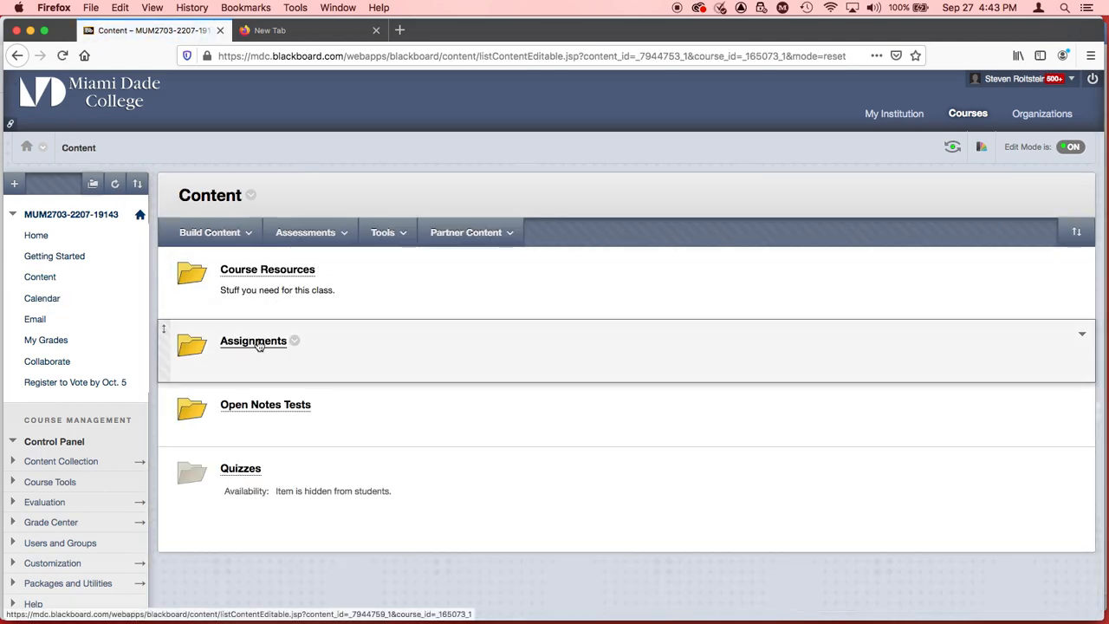
left_click(257, 343)
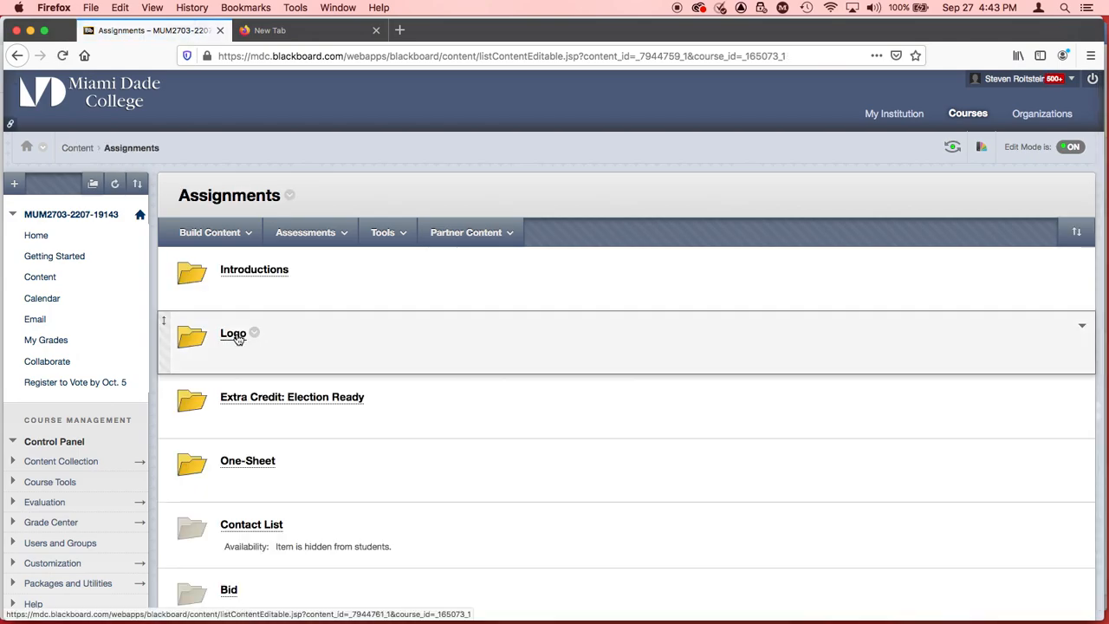
left_click(236, 336)
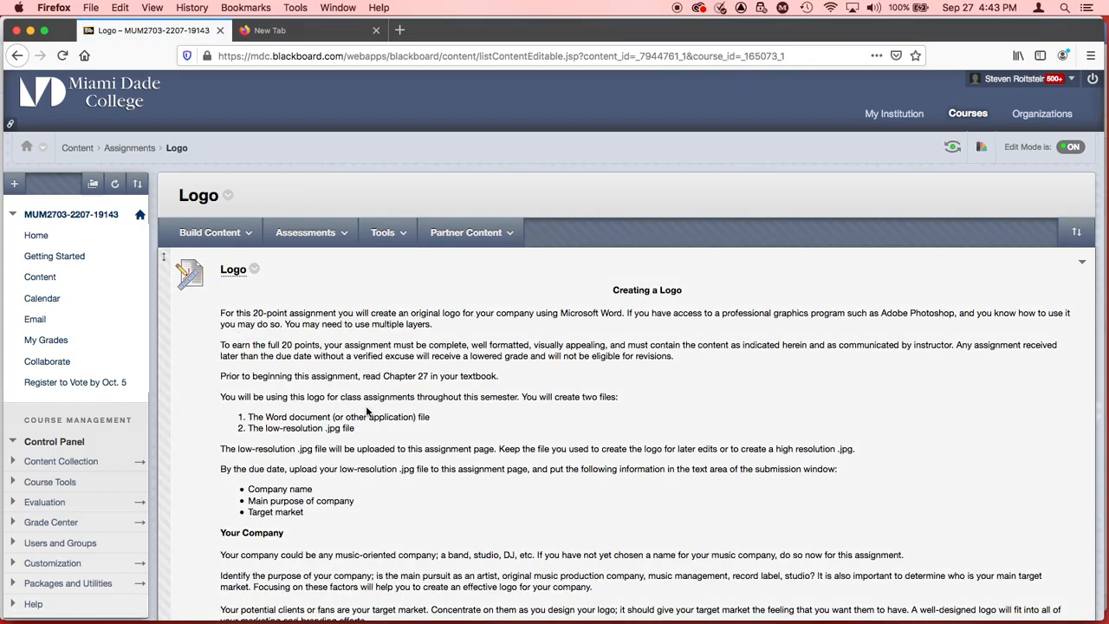
scroll(365, 412, "down", 10)
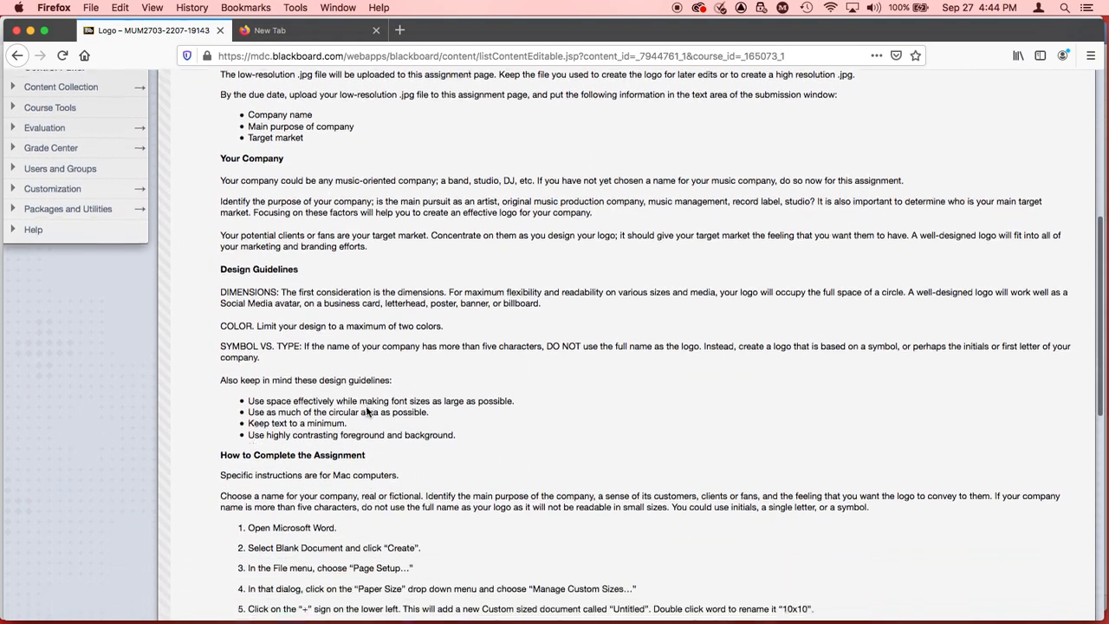
scroll(366, 409, "down", 8)
scroll(366, 412, "down", 7)
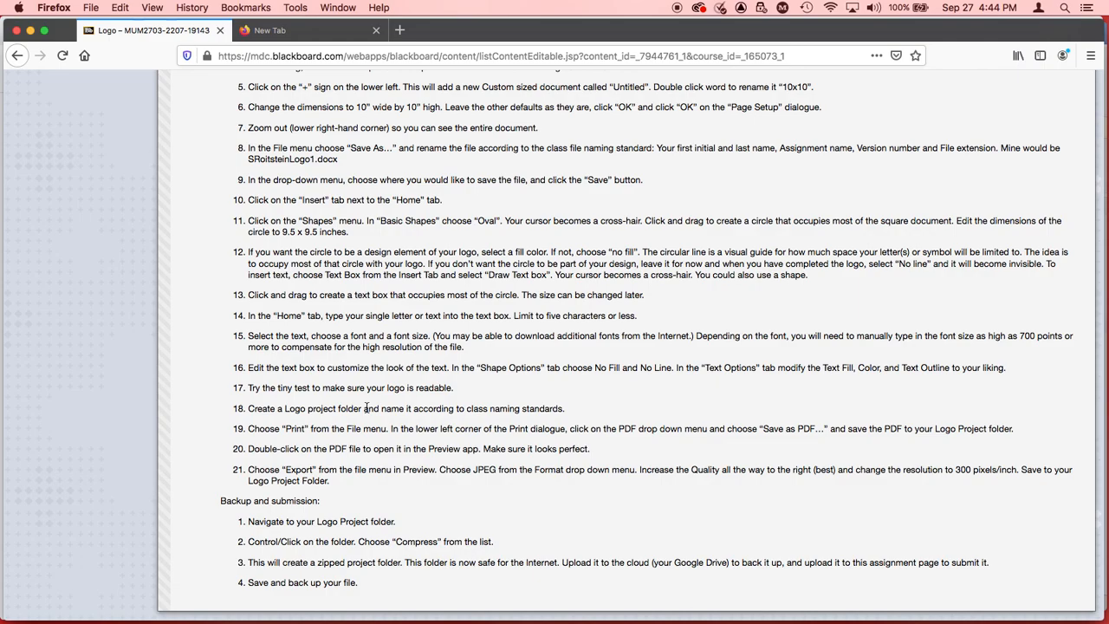
scroll(366, 408, "up", 20)
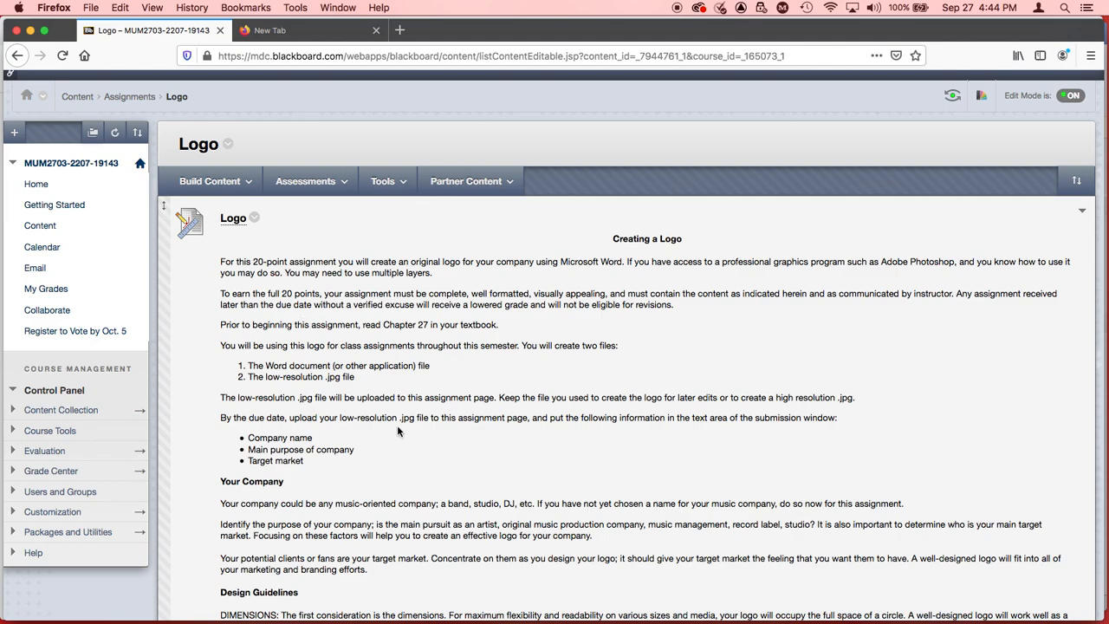
Open the Logo assignment's upload page and go to its Assignment Submission section.
left_click(234, 218)
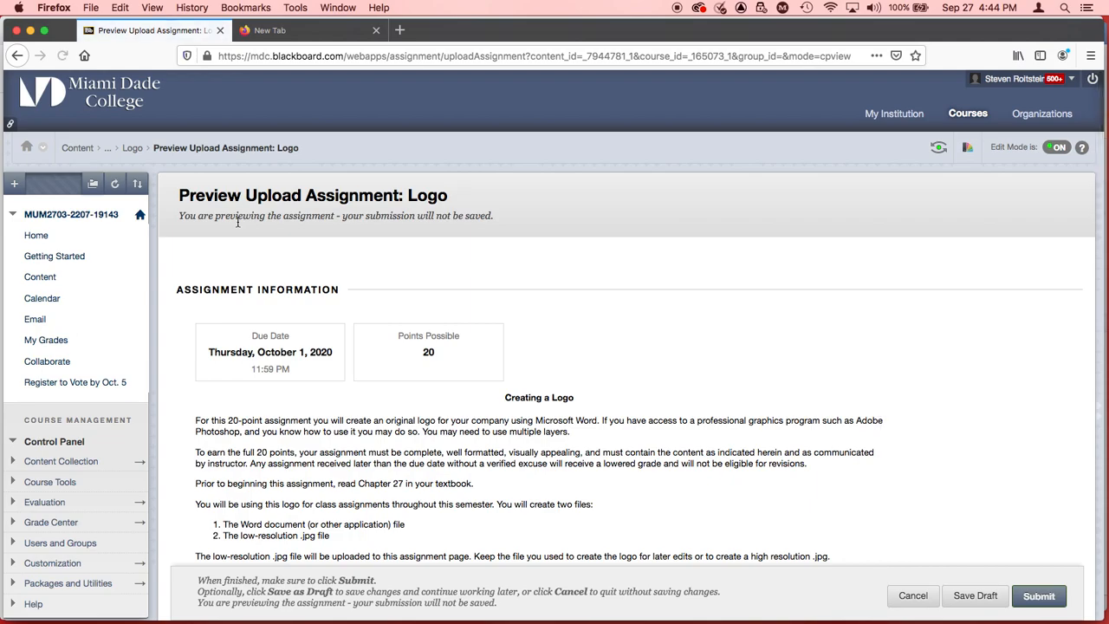
scroll(572, 278, "down", 2)
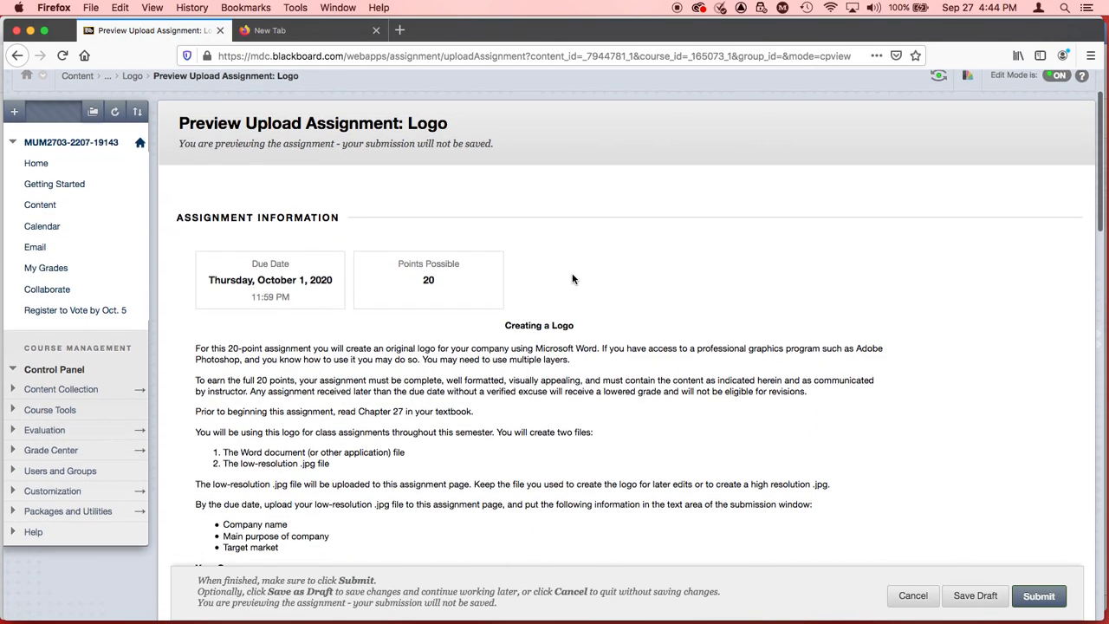
scroll(572, 278, "down", 3)
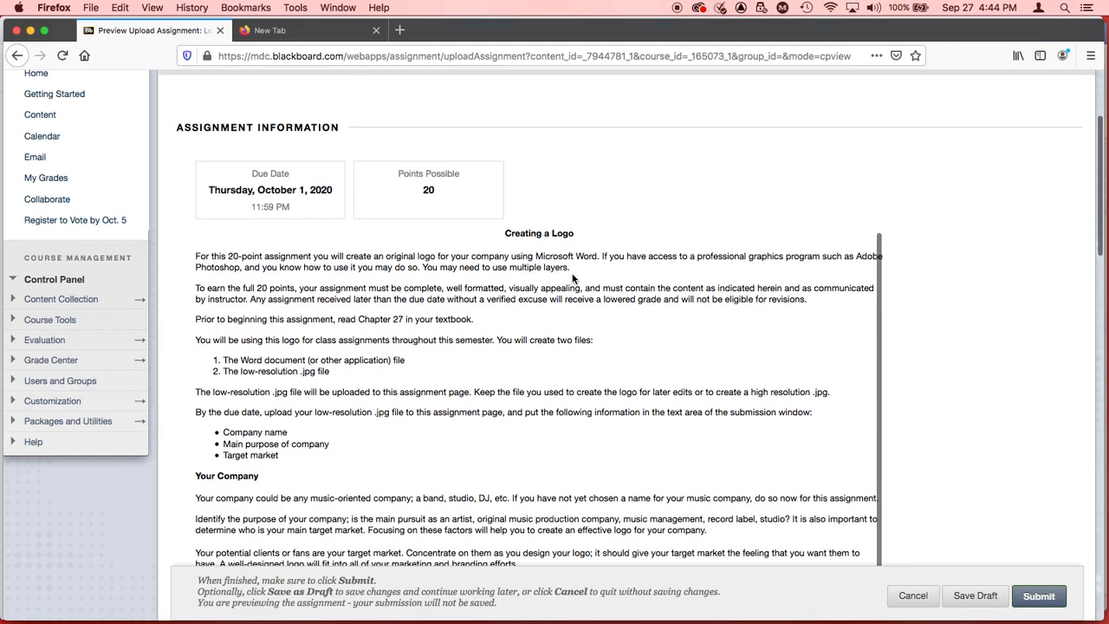
scroll(572, 278, "down", 5)
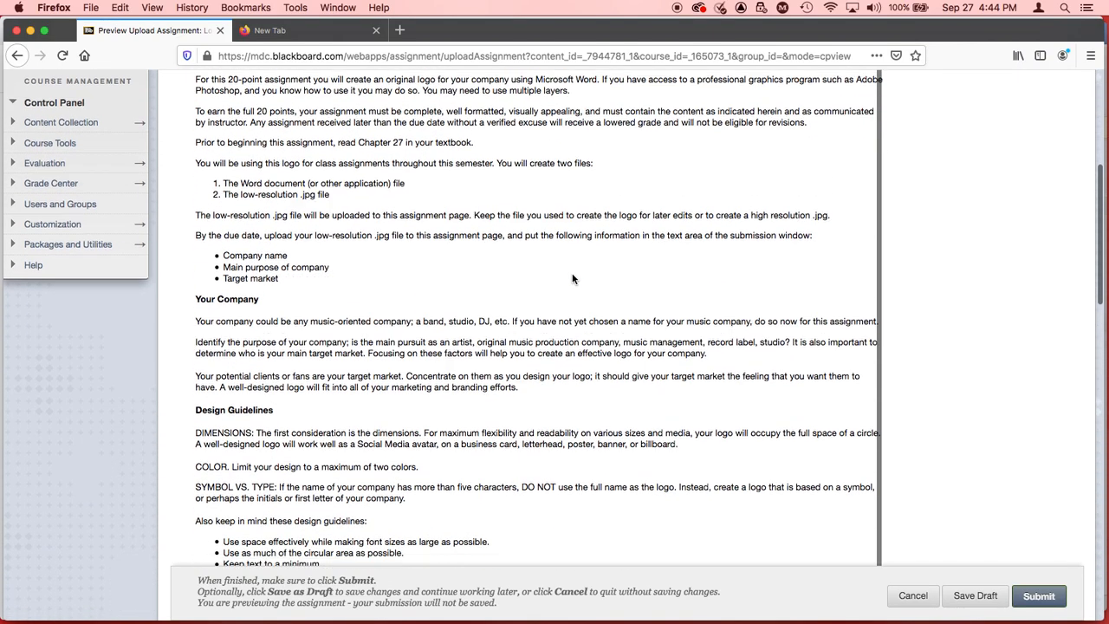
scroll(572, 278, "down", 8)
scroll(572, 278, "down", 15)
scroll(572, 279, "down", 7)
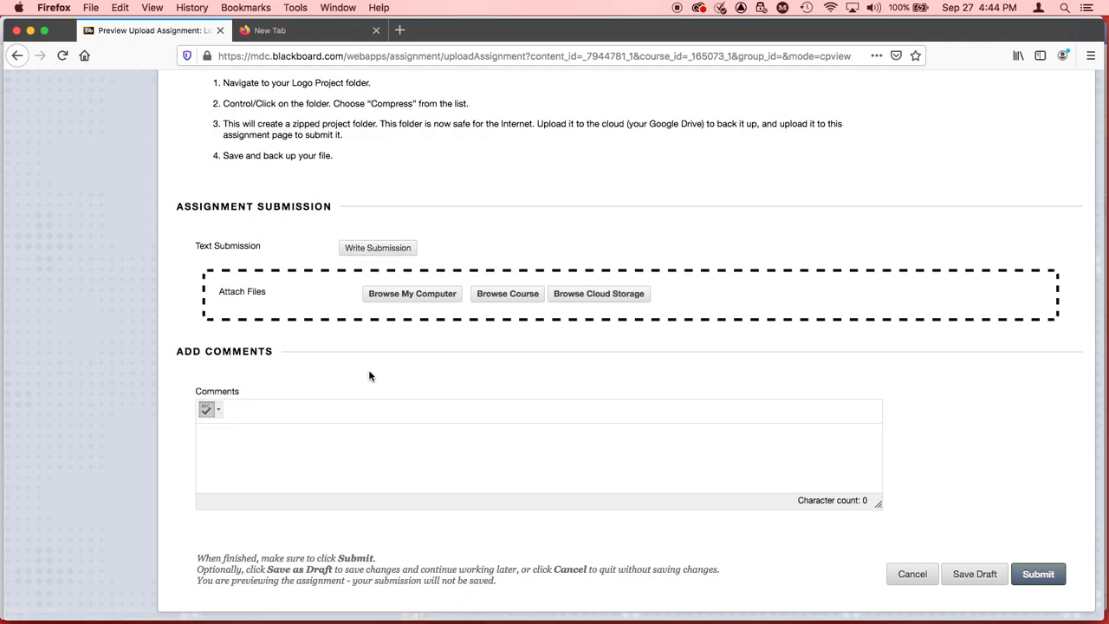
Start a written text submission with the line "COMPANY NAME: Heavy Mug".
left_click(367, 250)
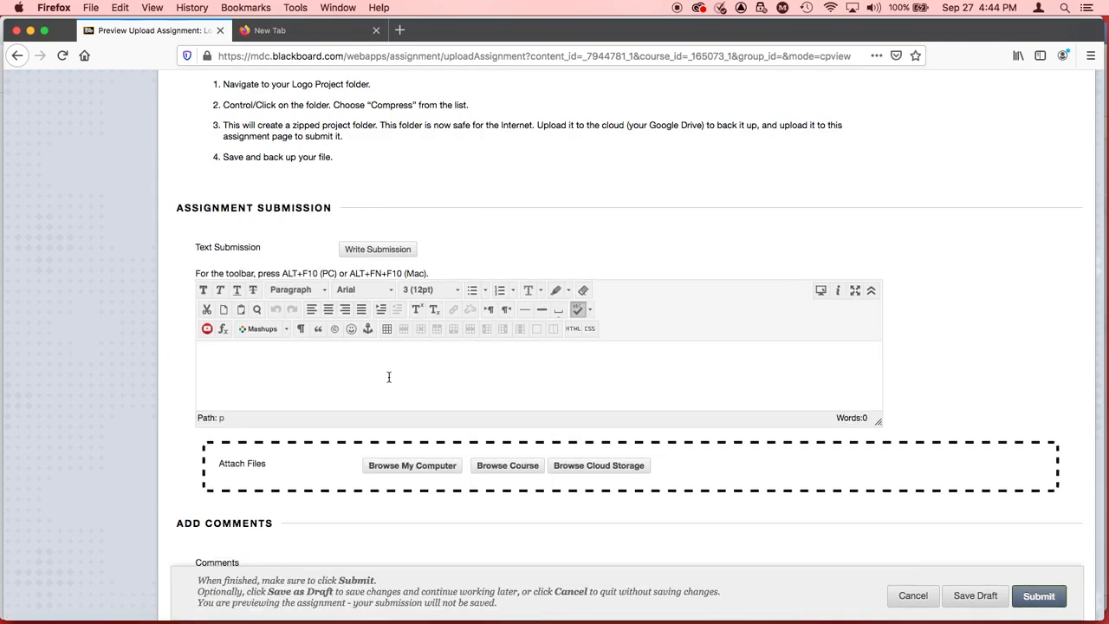
type("COMPANY NAME: Heavy")
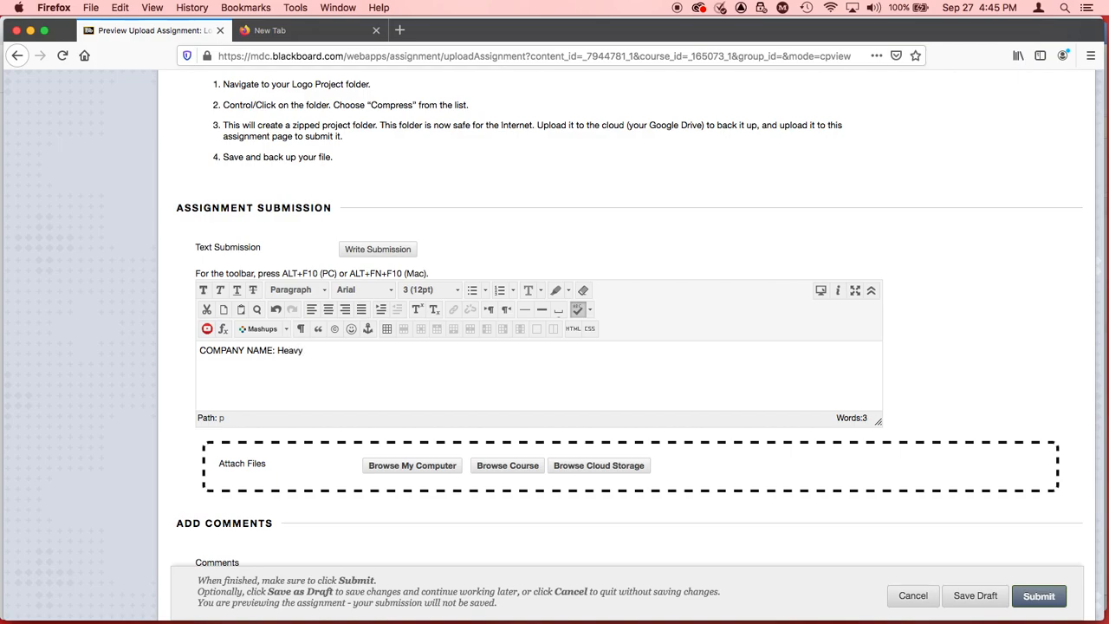
type(" Mug")
key("Return")
Add the separate lines "Purpose: Original music for visuals; film, TV, video" and "Target market: clients" to the text submission.
type("Purpose: Original music for visuals")
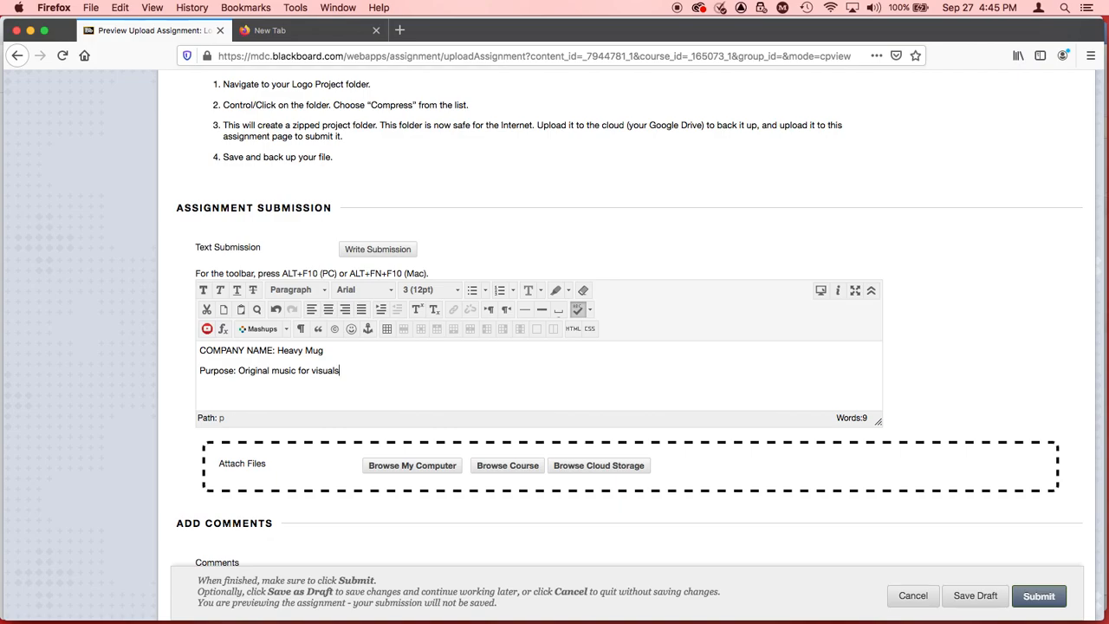
type("; film, TV, videoTarget market")
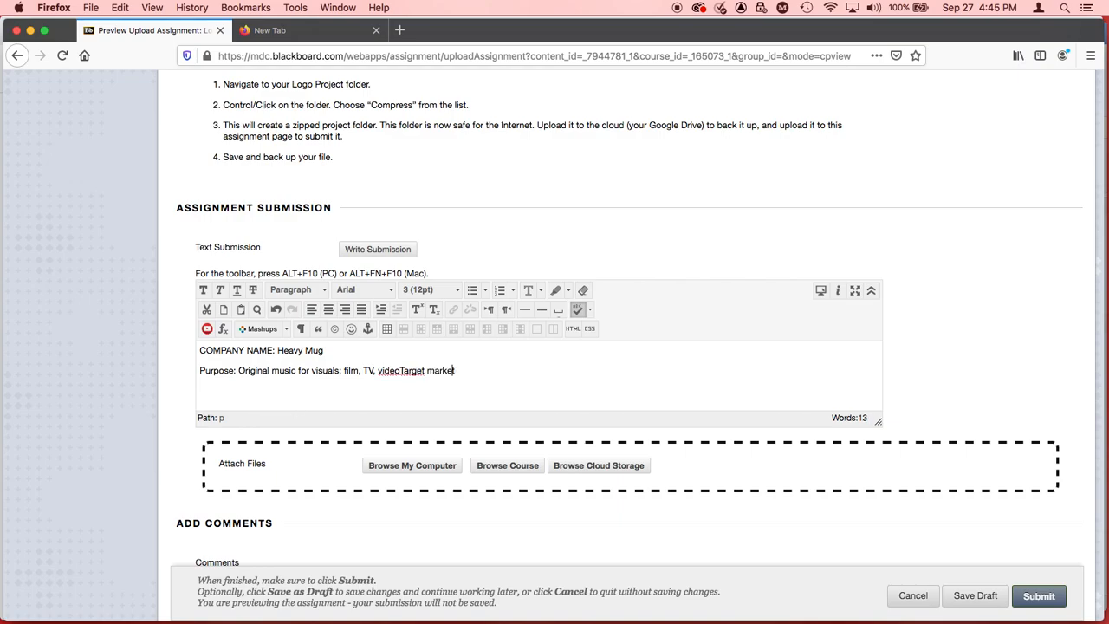
left_click(413, 370)
key("Return")
left_click(200, 404)
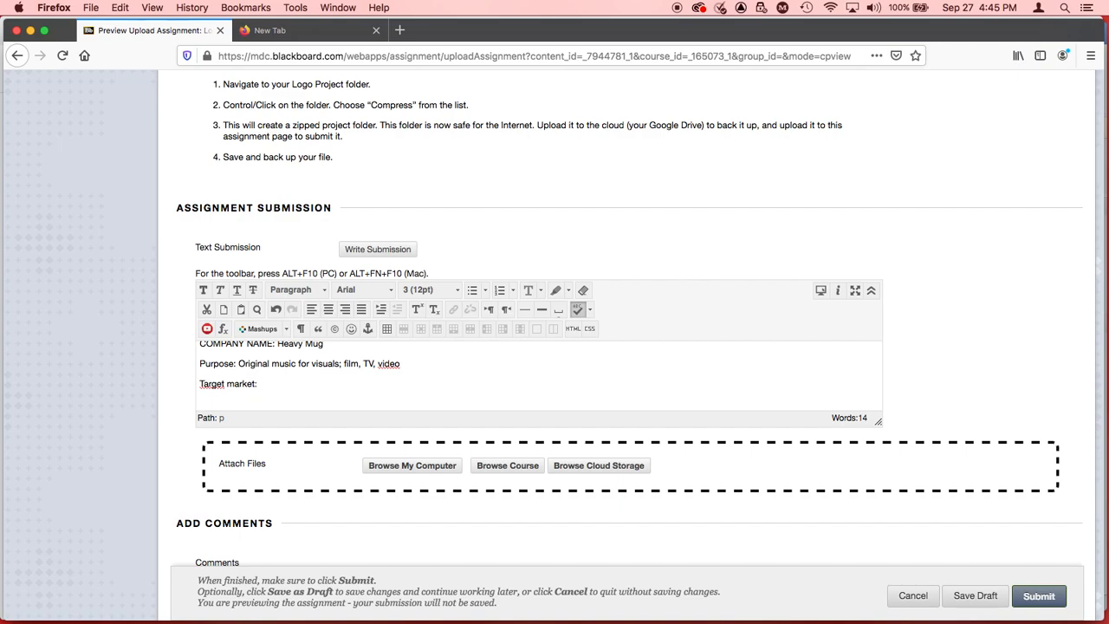
type("clients")
scroll(477, 379, "down", 1)
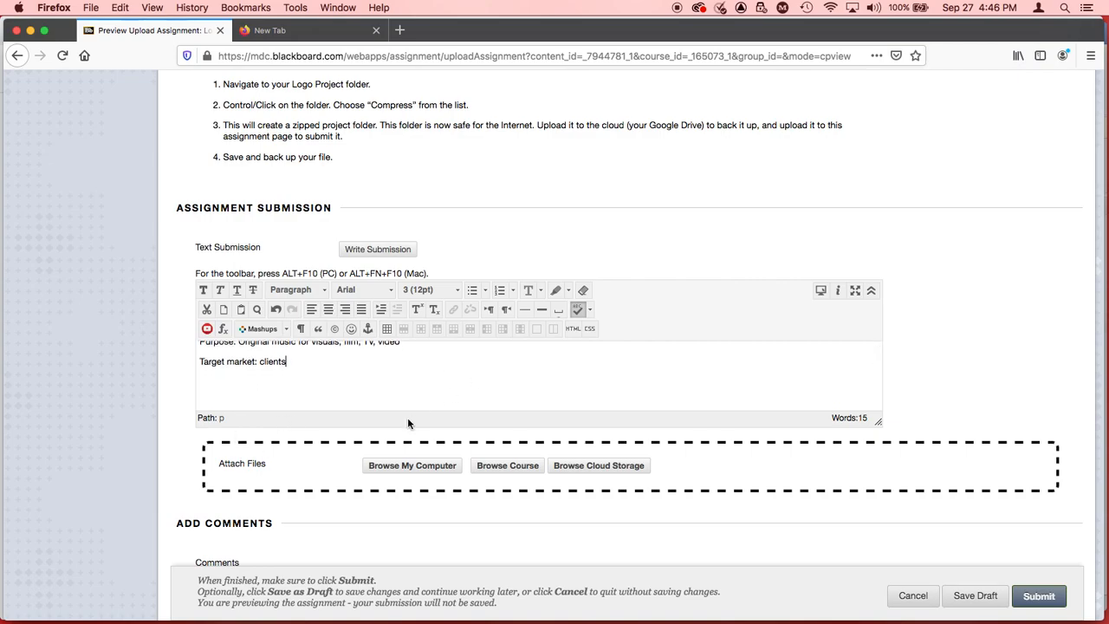
Attach the logo project ZIP archive from the Desktop and submit the assignment.
left_click(404, 467)
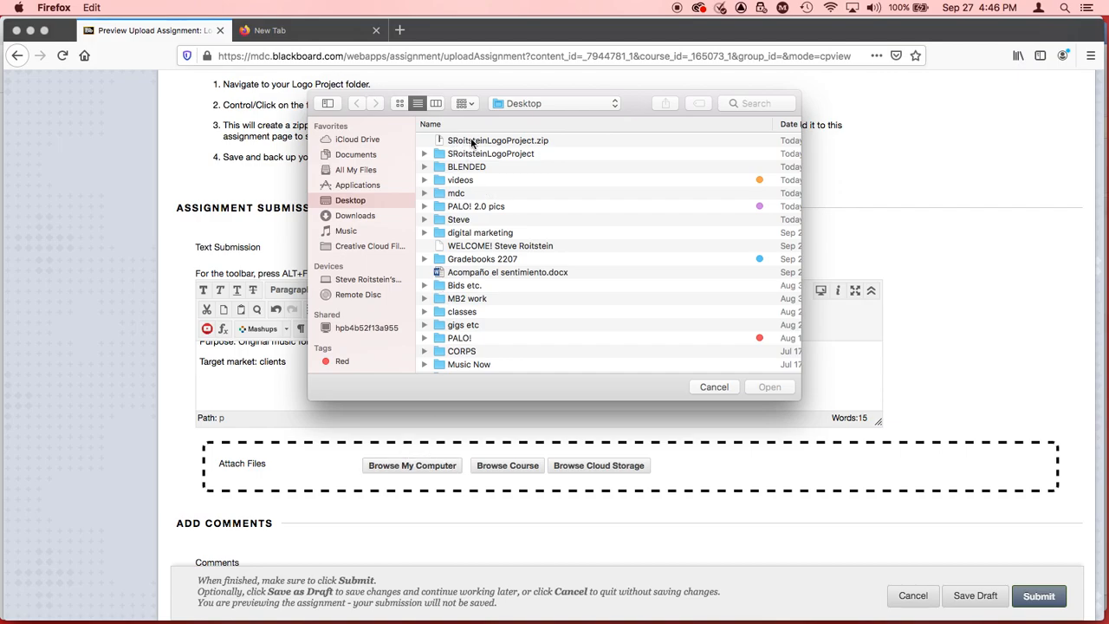
left_click(476, 144)
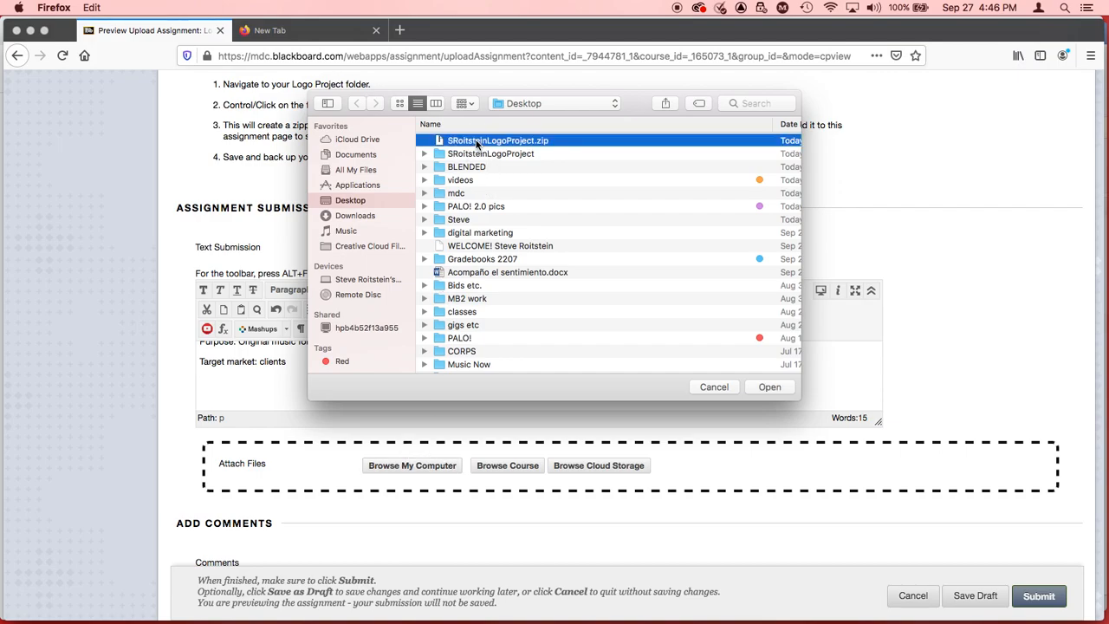
left_click(771, 388)
scroll(692, 425, "down", 2)
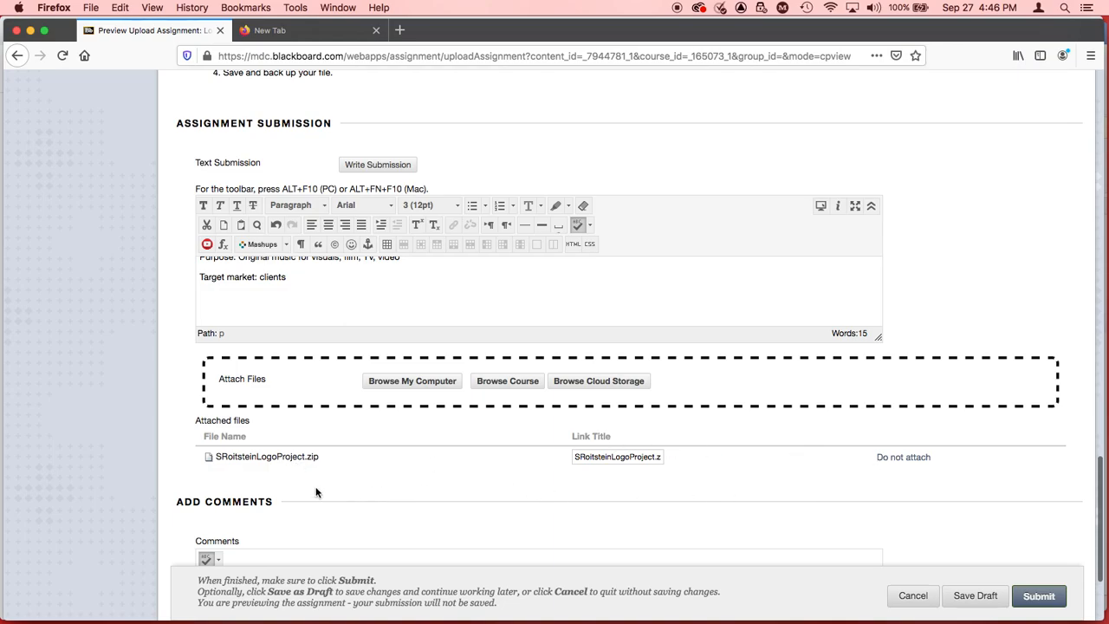
scroll(532, 497, "down", 2)
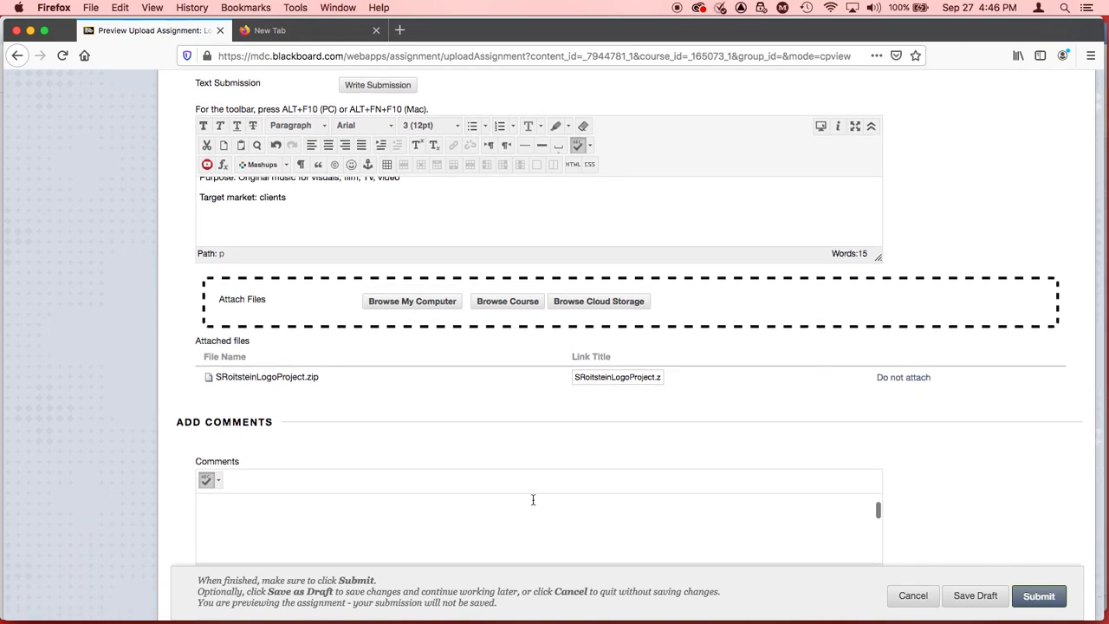
left_click(1039, 597)
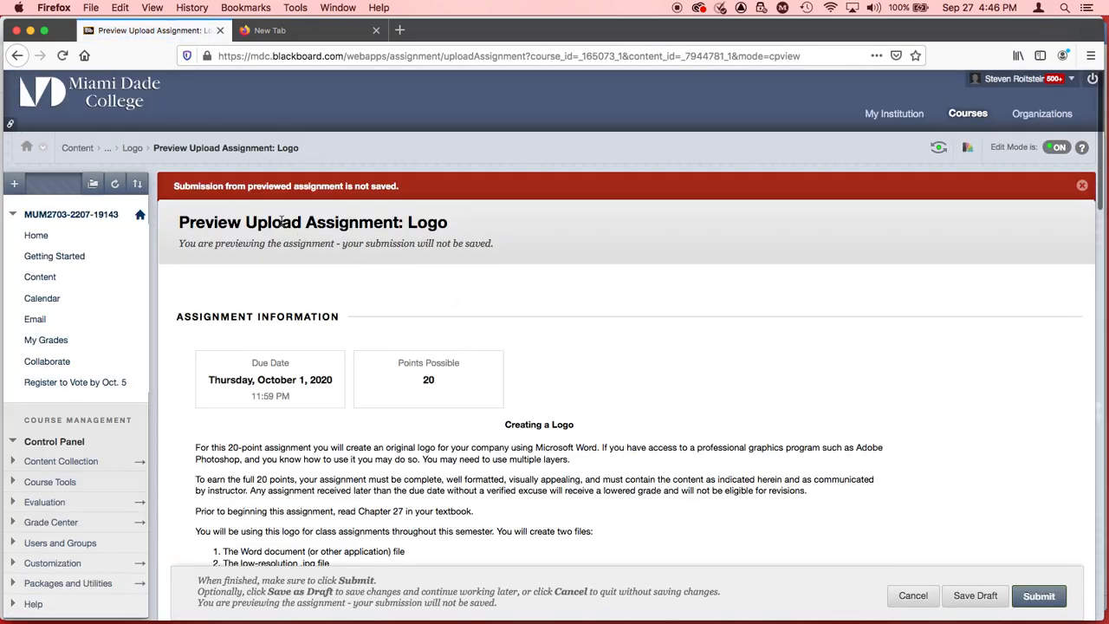
scroll(688, 333, "down", 2)
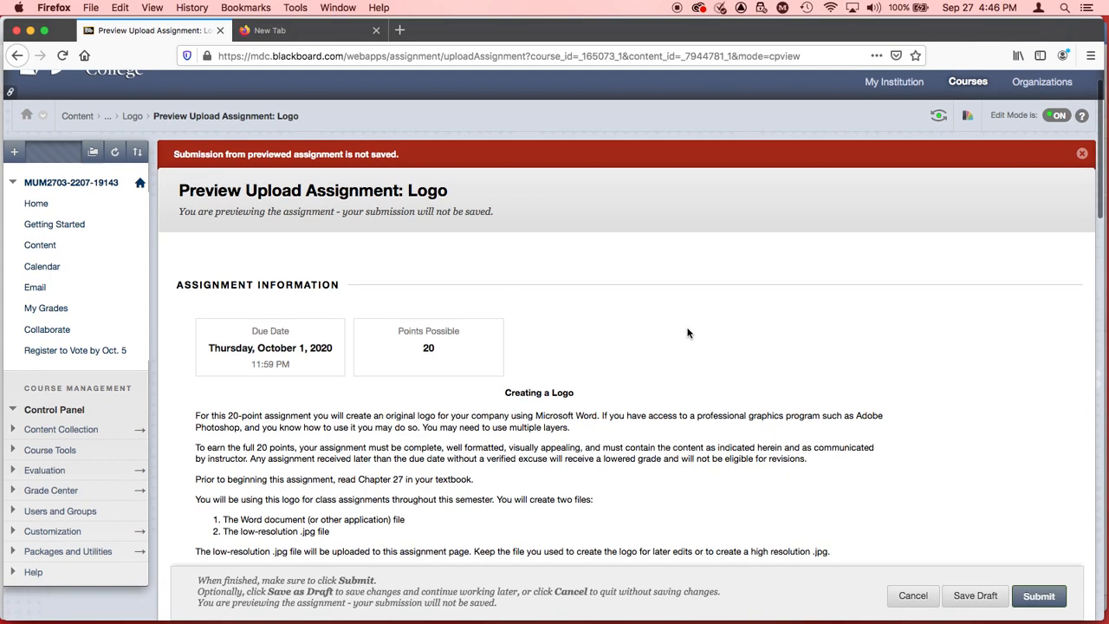
scroll(688, 332, "down", 3)
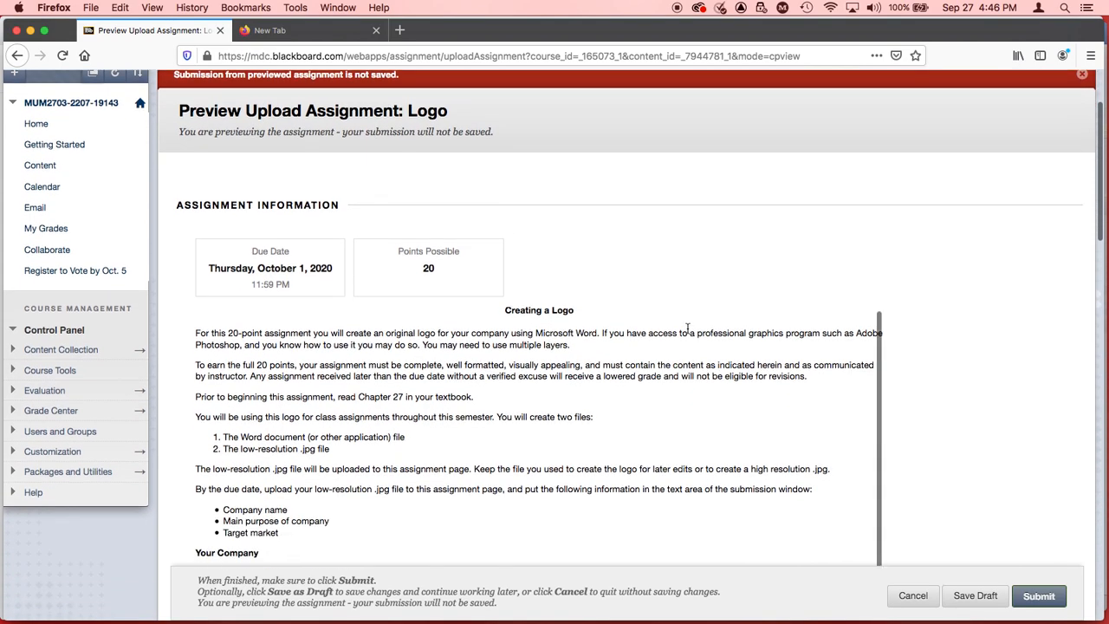
scroll(920, 450, "down", 1)
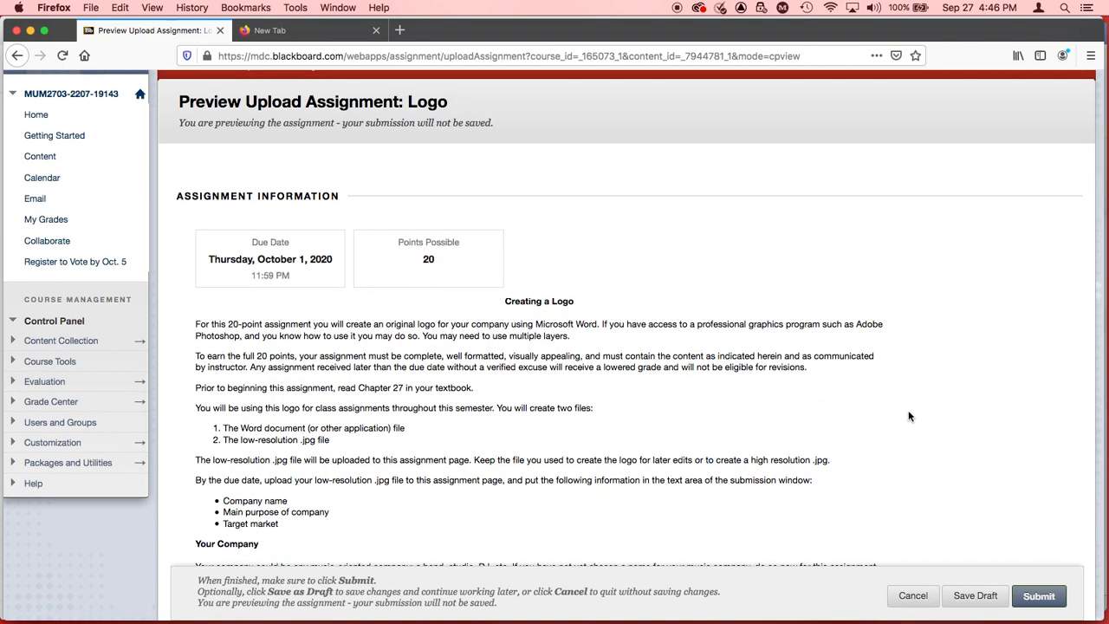
scroll(908, 417, "down", 1)
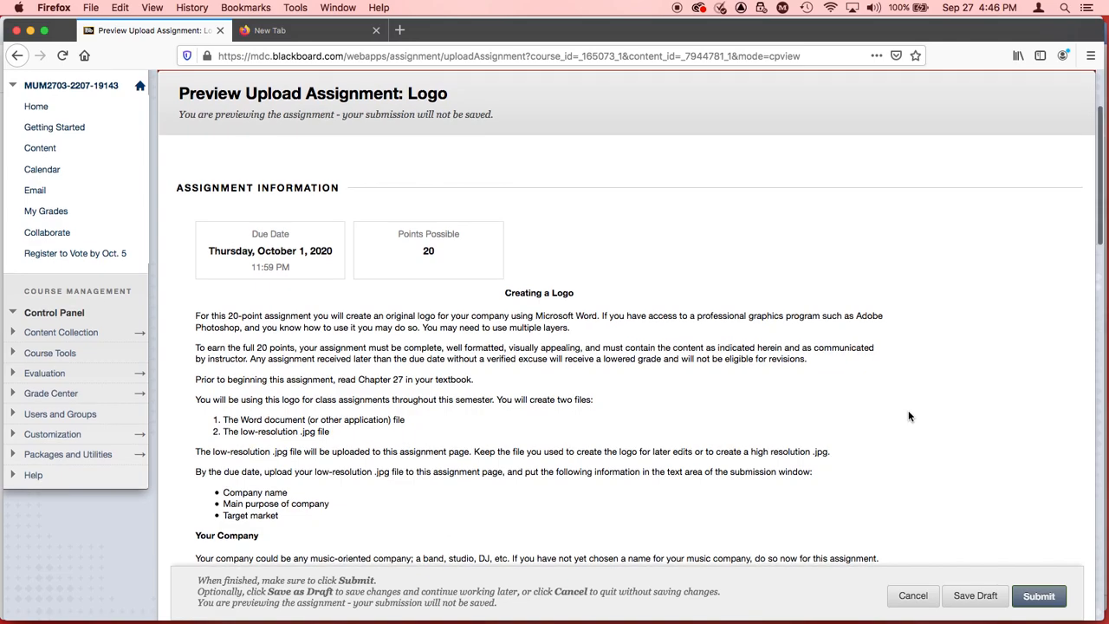